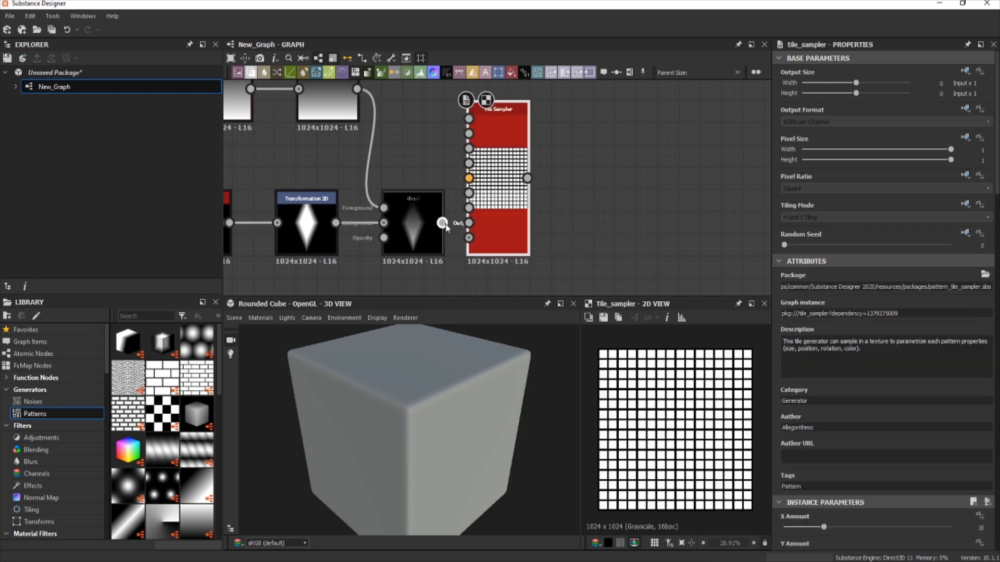
Step: Set the Tile Sampler's pattern to Pattern Input, with X and Y amounts of 6
scroll(837, 469, "down", 4)
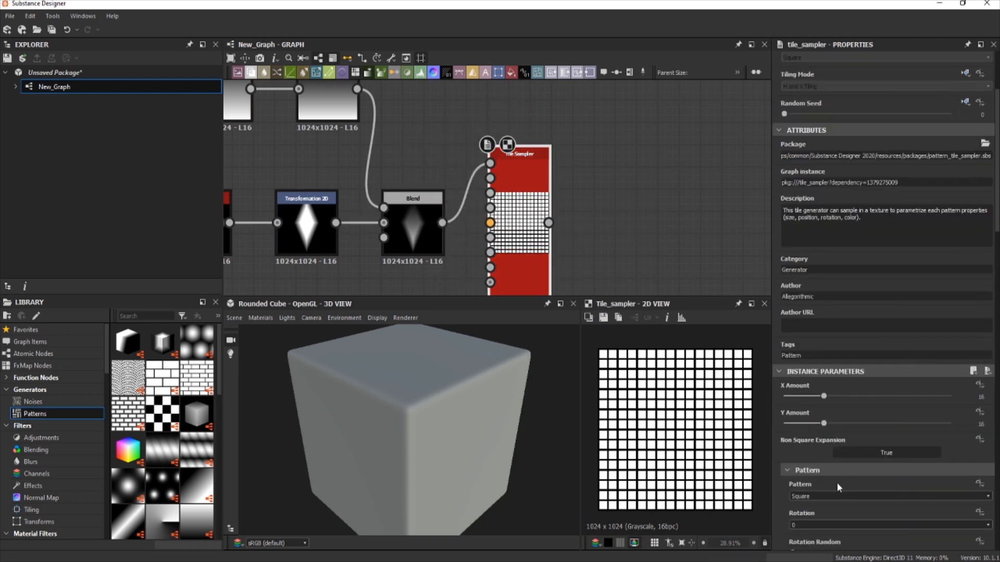
left_click(836, 496)
left_click(834, 498)
key("f")
left_click_drag(824, 396, 872, 447)
Step: Set the Tile Sampler's position offset to 0.5 and its scale to about 4.62
scroll(813, 428, "down", 7)
scroll(955, 408, "down", 12)
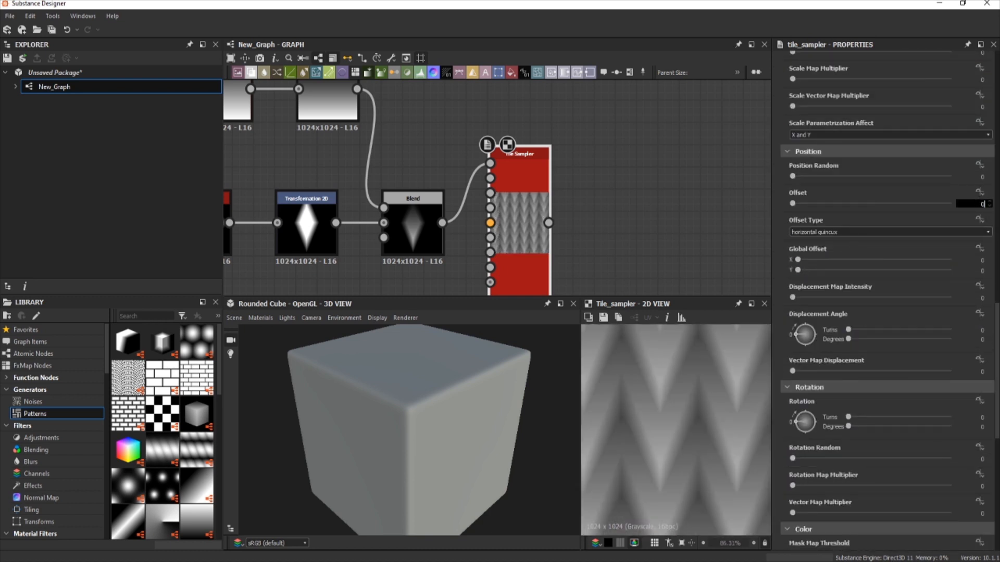
type(".5")
key("Return")
scroll(870, 230, "up", 5)
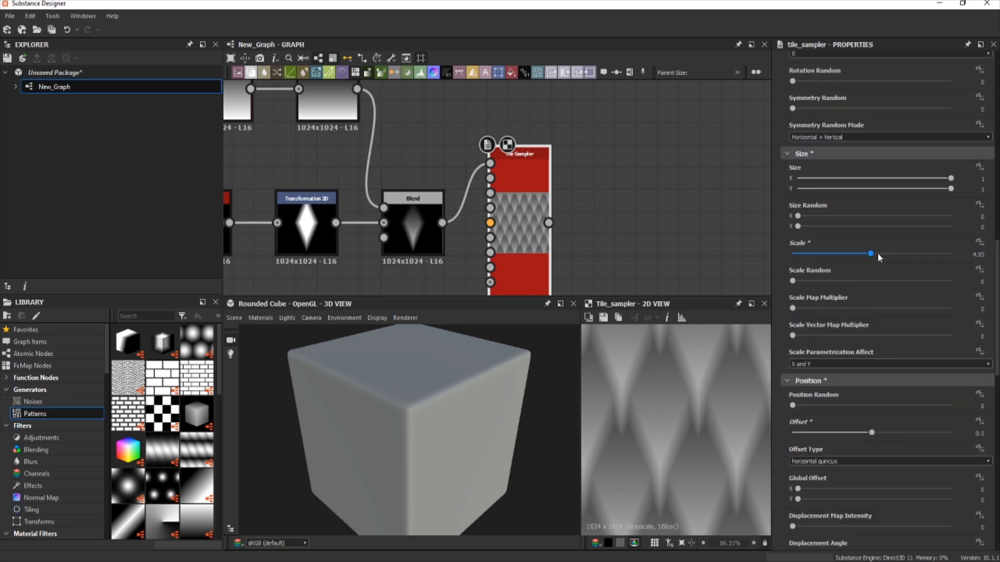
left_click_drag(872, 254, 840, 253)
Step: Shift the diamond shape upward in the Transformation 2D node, with a Y offset of about 0.3386
left_click(306, 224)
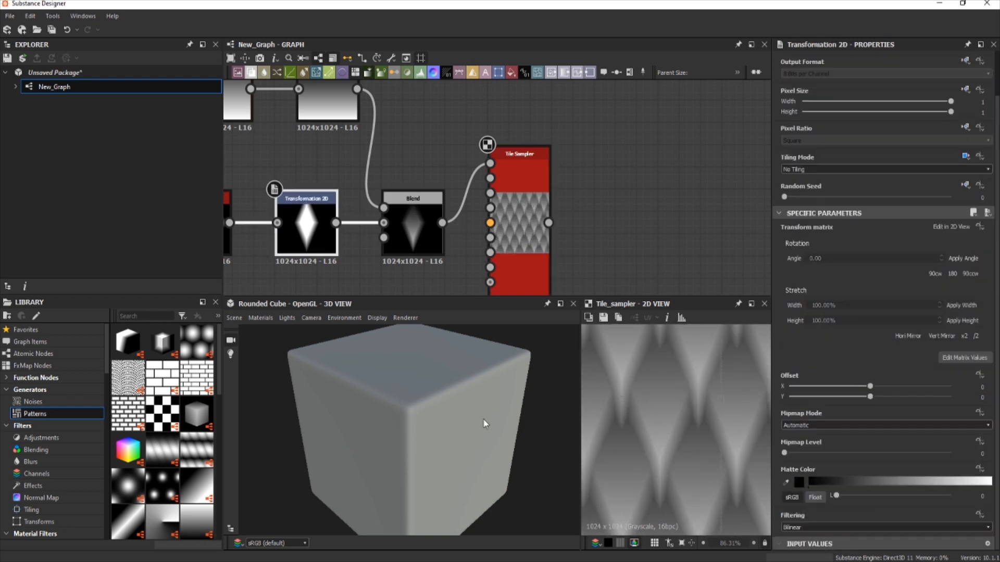
scroll(484, 442, "down", 3)
scroll(675, 516, "down", 5)
left_click_drag(677, 500, 659, 479)
scroll(669, 515, "up", 2)
scroll(677, 469, "up", 2)
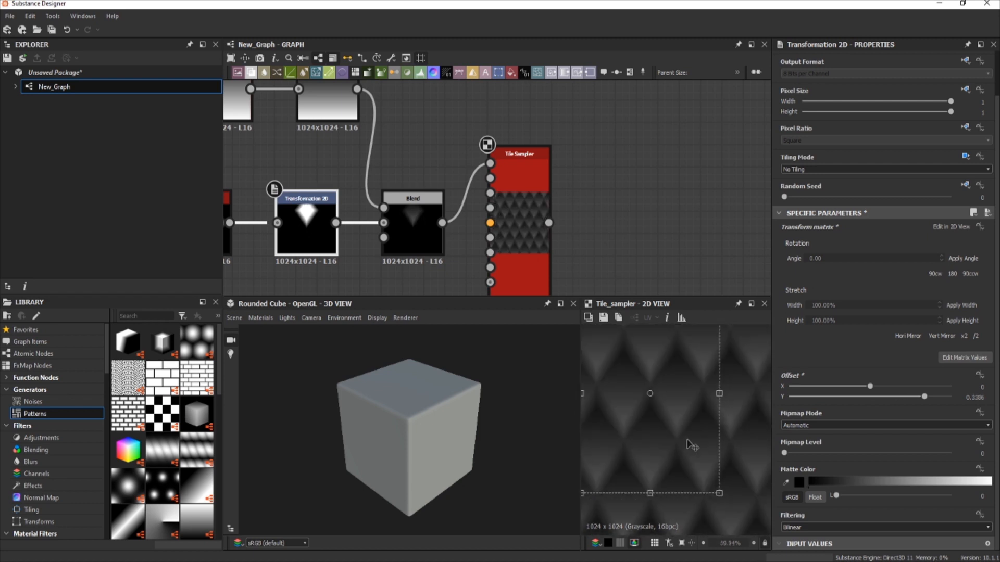
key("f")
Step: Adjust the input midtones of the Levels node that follows the linear gradient
middle_click_drag(595, 131, 489, 135)
left_click(415, 203)
middle_click_drag(358, 219, 523, 233)
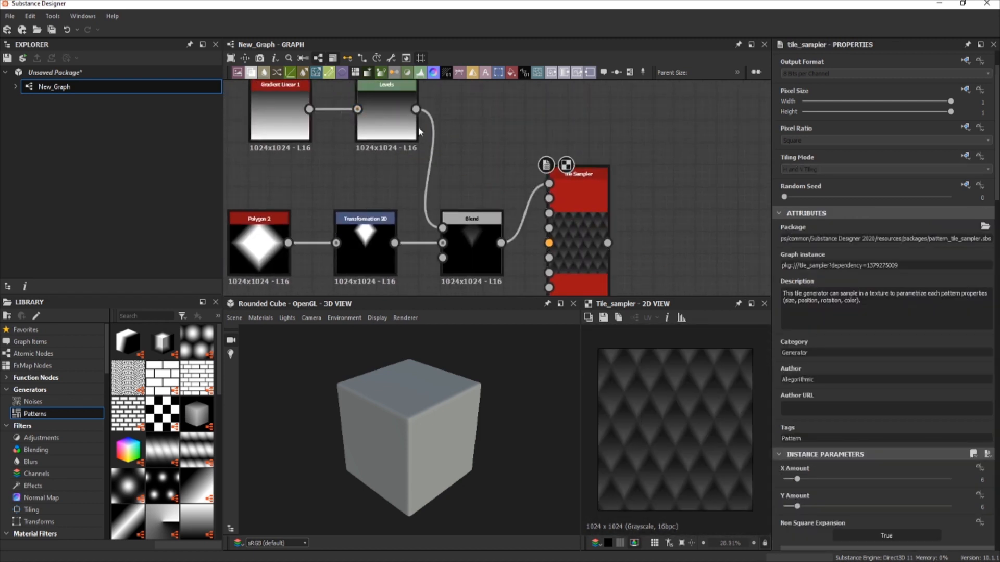
left_click(398, 121)
left_click_drag(895, 305, 887, 306)
scroll(679, 437, "up", 7)
Step: Wire the Tile Sampler's output into the material's output chain so it drives the height and normal maps
middle_click_drag(695, 155, 362, 183)
scroll(522, 171, "down", 4)
left_click_drag(328, 227, 618, 231)
left_click_drag(527, 415, 451, 388)
Step: Set the Normal node's intensity to 10
scroll(451, 388, "up", 5)
middle_click_drag(567, 170, 342, 276)
scroll(498, 131, "up", 3)
double_click(500, 131)
left_click_drag(485, 453, 311, 363)
Step: Switch the Default material to the physically_metallic_roughness Tessellation shader and set its height scale to 20
mouse_move(277, 337)
mouse_move(401, 386)
left_click(489, 399)
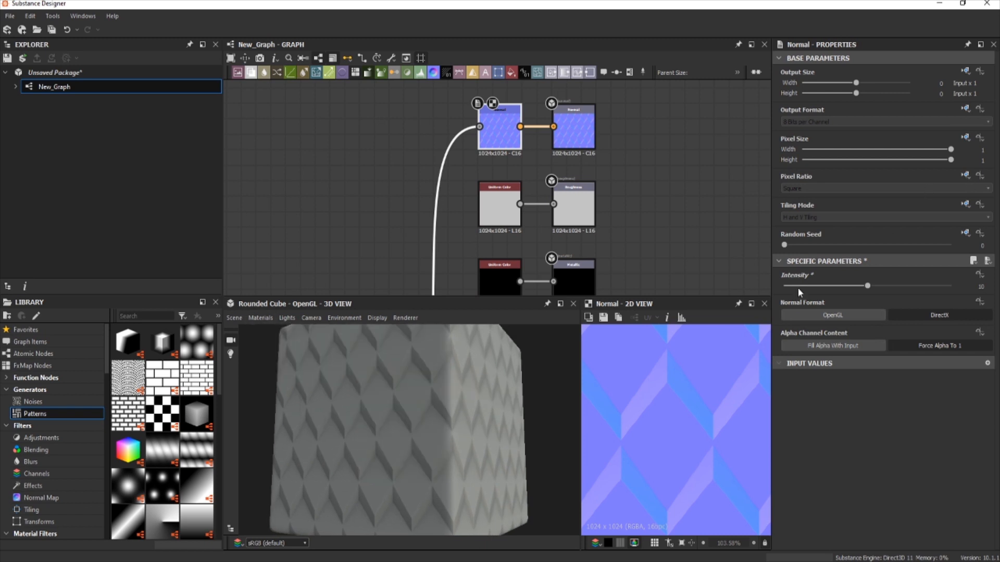
left_click_drag(796, 374, 949, 374)
left_click_drag(403, 424, 493, 421)
scroll(349, 427, "up", 3)
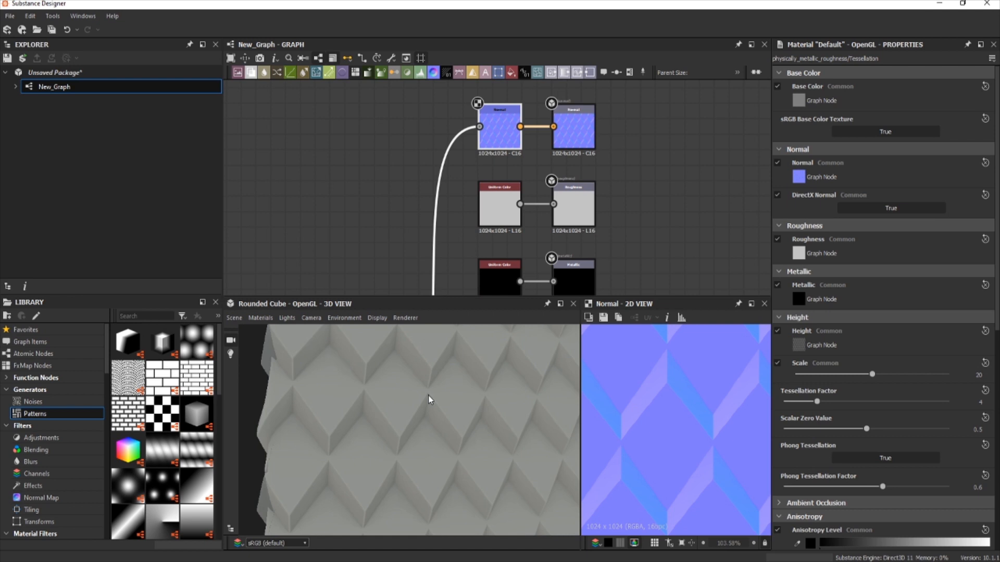
Step: Set the Tile Sampler's X Amount to 11 and inspect the narrower scales on the 3D model
middle_click_drag(469, 156, 305, 151)
scroll(304, 150, "up", 4)
double_click(306, 150)
scroll(802, 438, "down", 3)
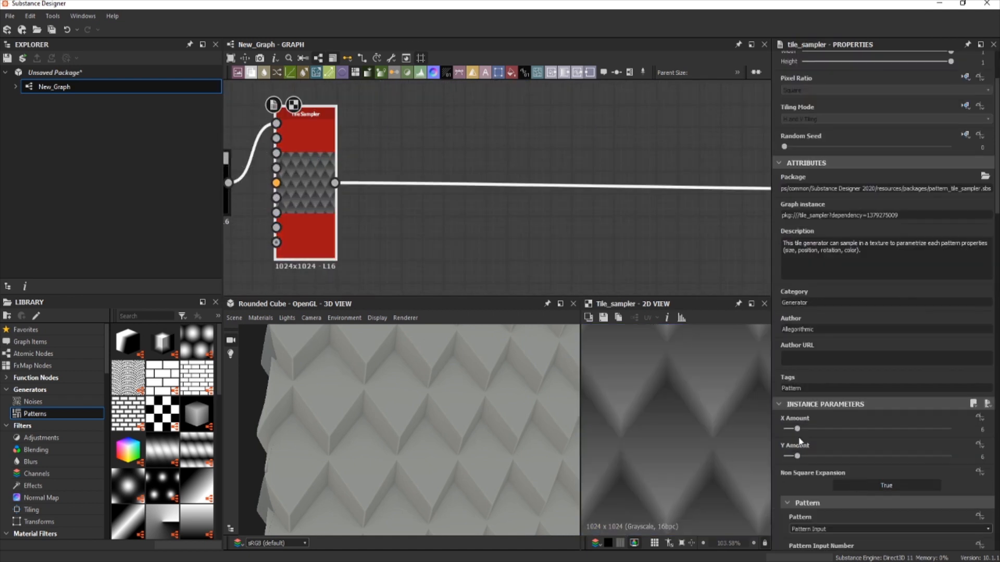
left_click_drag(797, 430, 810, 430)
left_click_drag(552, 437, 463, 414)
scroll(462, 413, "down", 5)
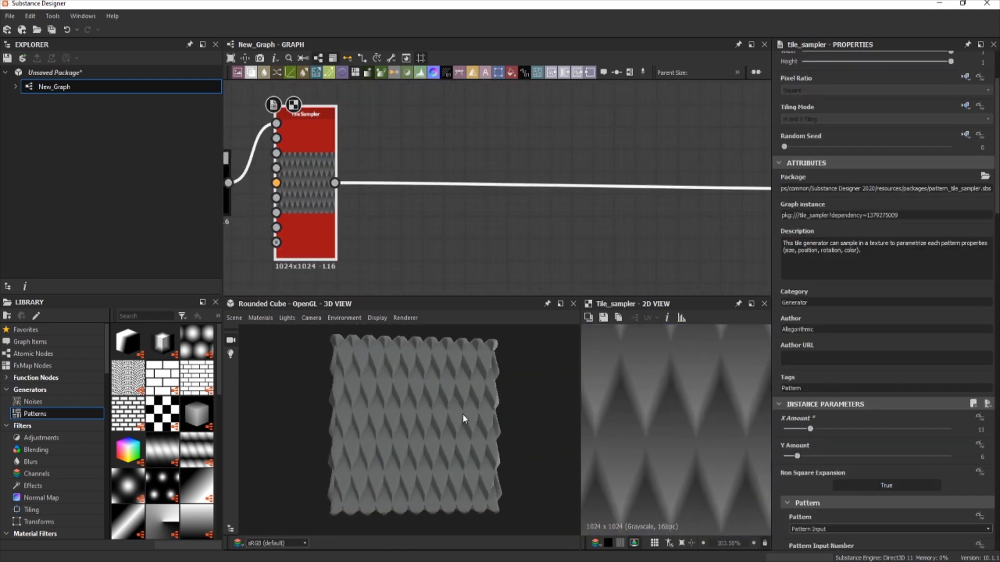
scroll(438, 410, "up", 6)
scroll(864, 473, "down", 8)
Step: Lower the diamond in the Transformation 2D node to a Y offset of about 0.2733
middle_click_drag(247, 151, 654, 114)
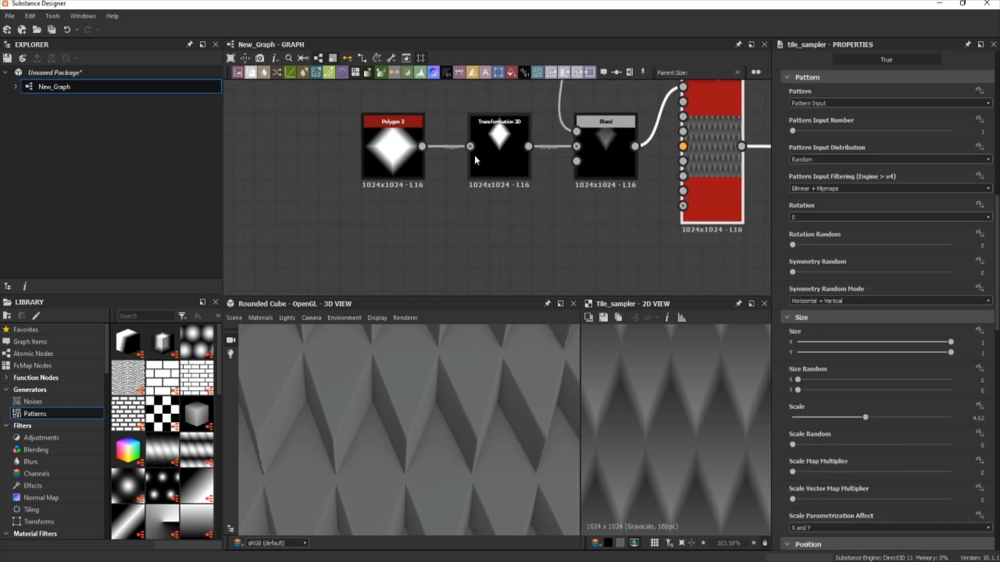
left_click(489, 159)
left_click_drag(408, 484, 399, 425)
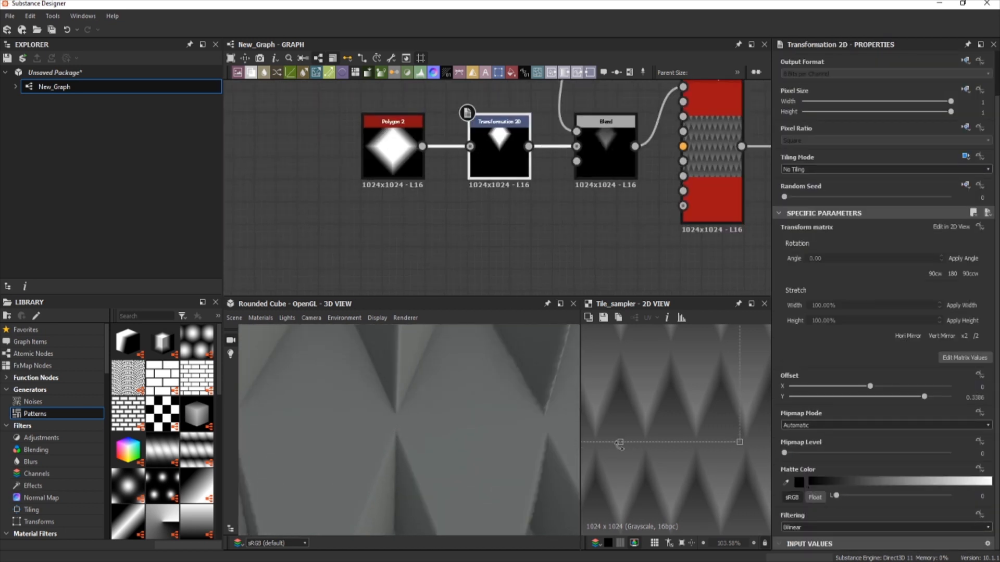
left_click_drag(620, 458, 621, 471)
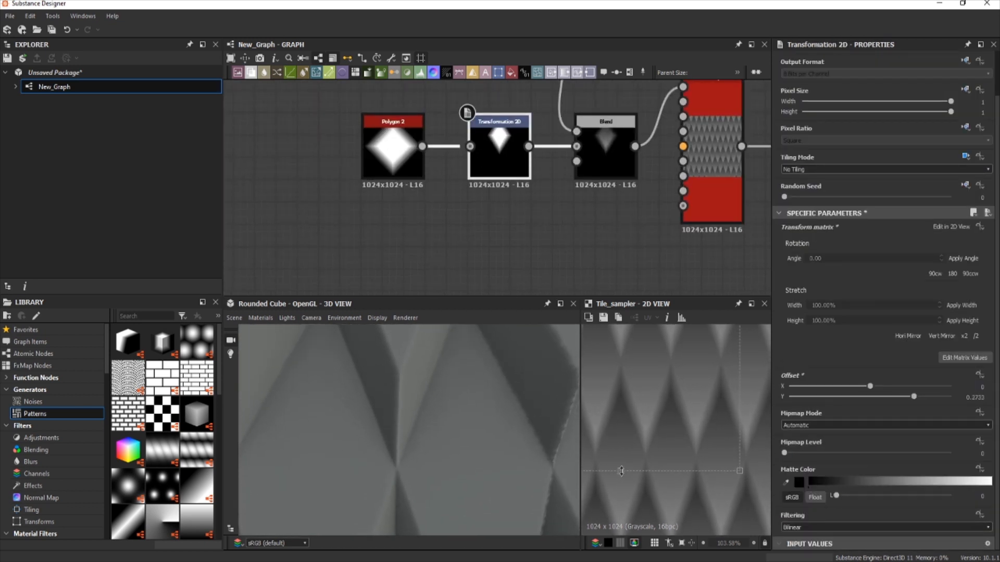
scroll(449, 409, "down", 5)
Step: Set the Tile Sampler's X Amount to 9
left_click(732, 136)
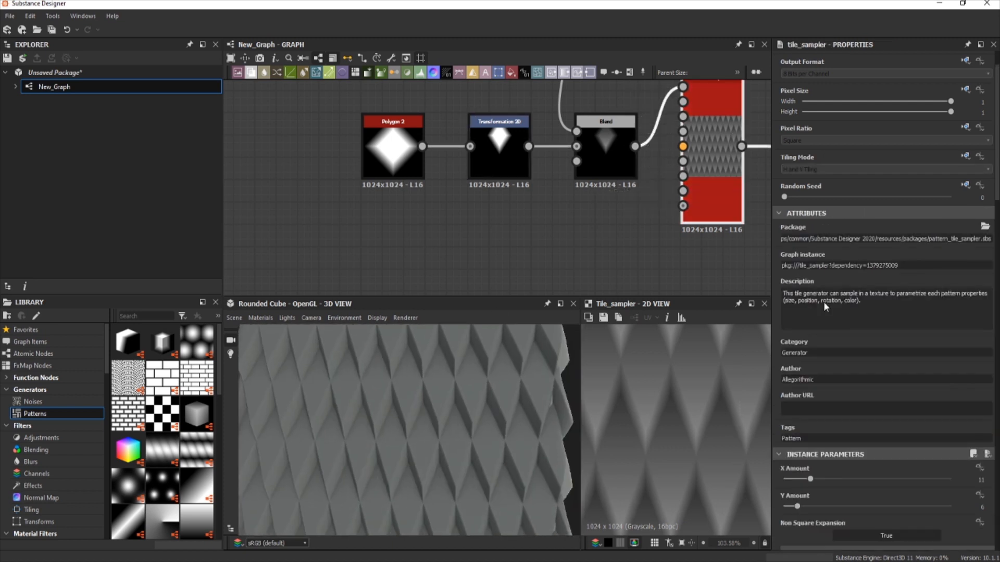
left_click_drag(807, 415, 804, 415)
scroll(625, 208, "down", 5)
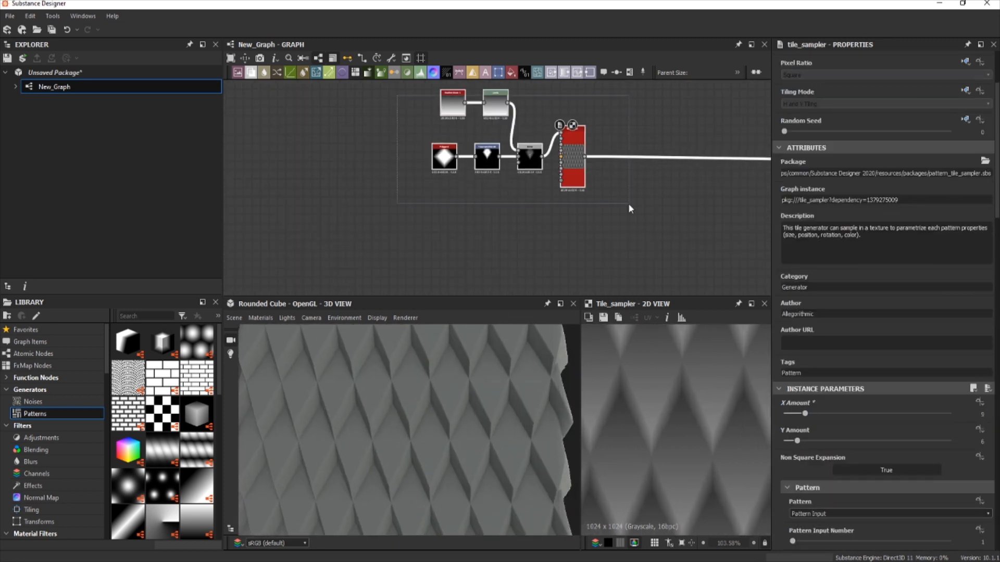
Step: Insert a Slope Blur Grayscale node after the Tile Sampler and place it below the main chain
middle_click_drag(576, 167, 350, 132)
scroll(350, 132, "up", 2)
left_click_drag(406, 101, 406, 207)
key("space")
type("slope")
key("Return")
Step: Add Perlin Noise and Gaussian Noise nodes, and connect Gaussian Noise to the Slope Blur's slope input
key("space")
type("perlin")
key("Return")
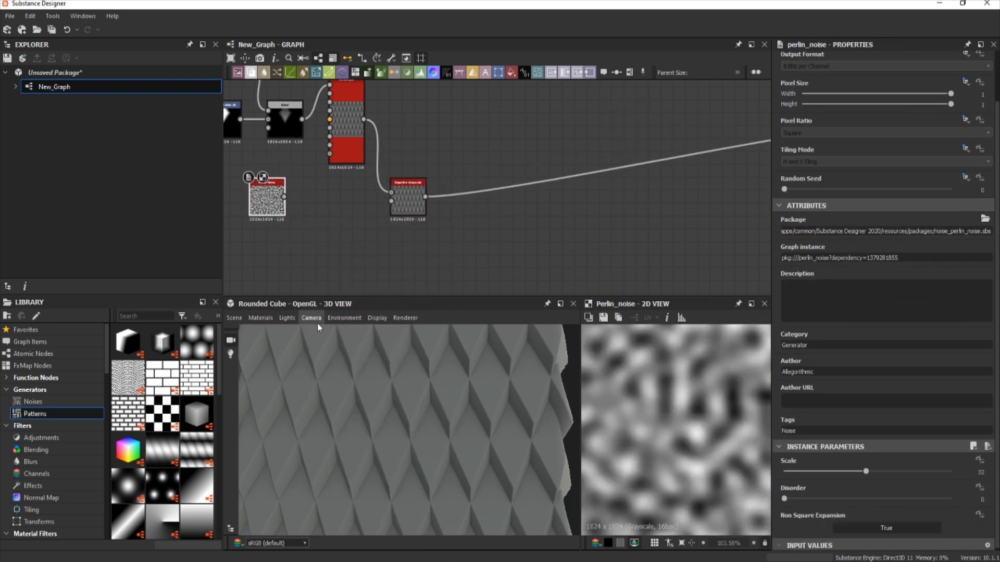
key("space")
type("gau")
left_click(321, 243)
left_click_drag(290, 249, 391, 201)
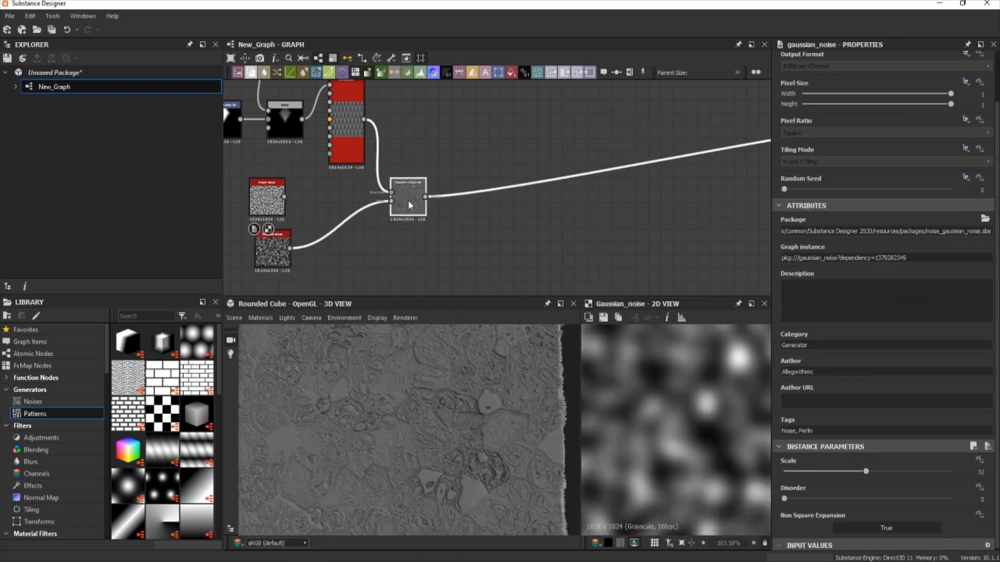
Step: Set the Slope Blur to 32 samples, Min mode and an intensity of 0.8
left_click(407, 204)
scroll(838, 525, "down", 1)
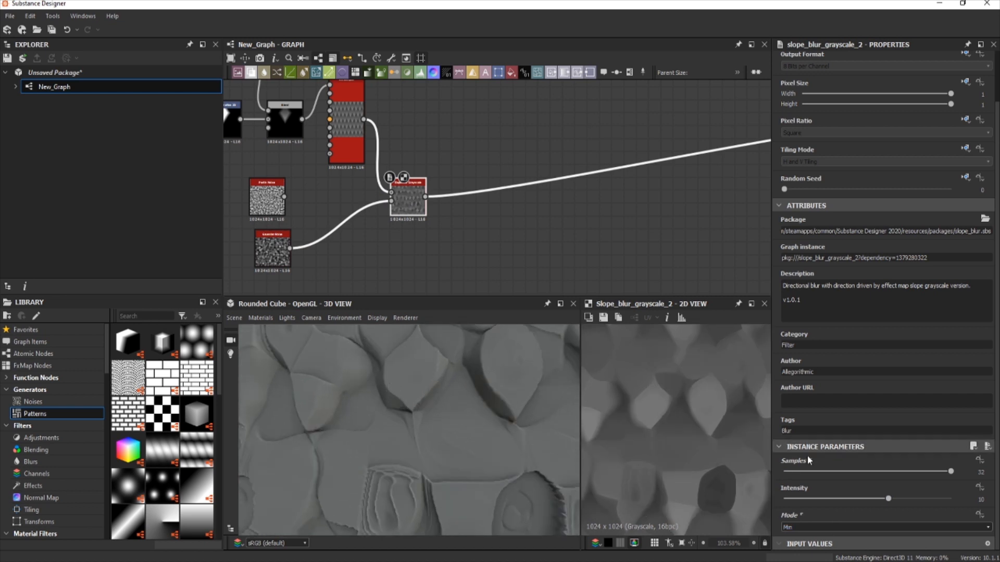
left_click_drag(888, 499, 790, 499)
scroll(329, 248, "up", 1)
Step: Connect Perlin Noise to the Slope Blur's slope input instead and set the noise scale to 12
left_click_drag(275, 187, 423, 196)
double_click(252, 185)
left_click_drag(866, 471, 812, 472)
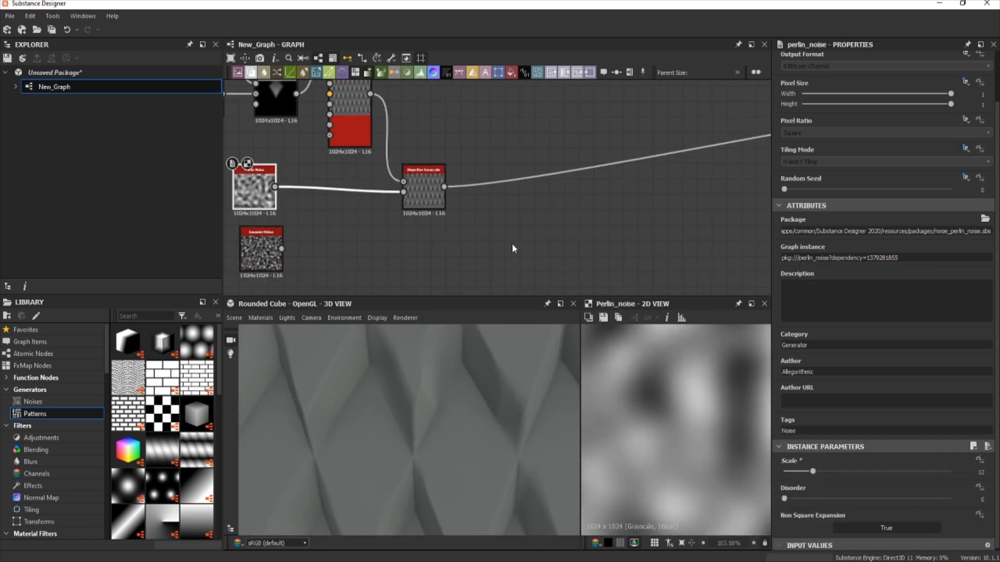
double_click(424, 188)
middle_click_drag(432, 198, 394, 248)
scroll(472, 384, "down", 2)
left_click_drag(473, 384, 516, 381)
scroll(411, 179, "up", 2)
Step: Add a Blend node with the Slope Blur as foreground and the Tile Sampler as background
key("space")
type("bl")
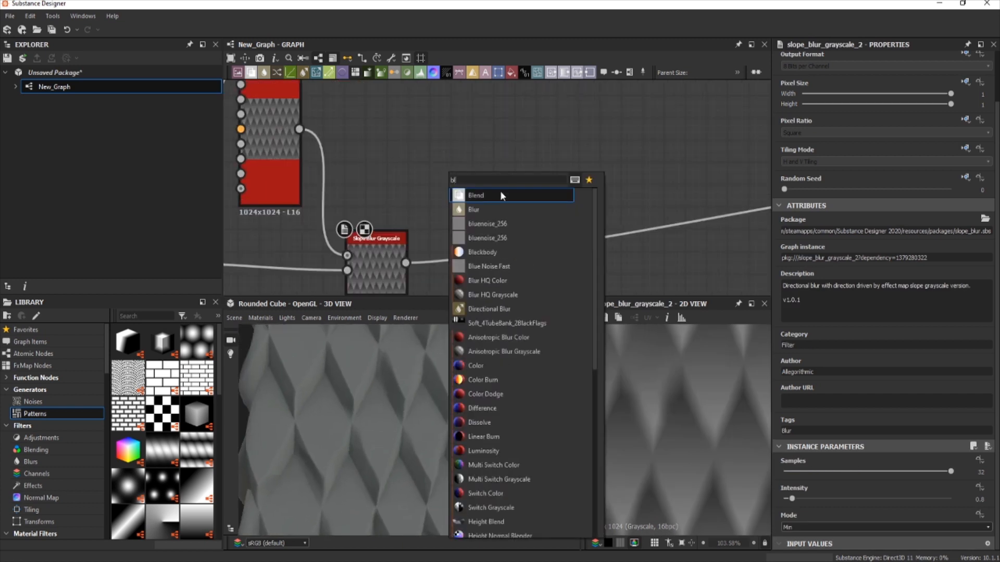
left_click(500, 194)
left_click_drag(405, 263, 454, 174)
left_click_drag(406, 263, 634, 137)
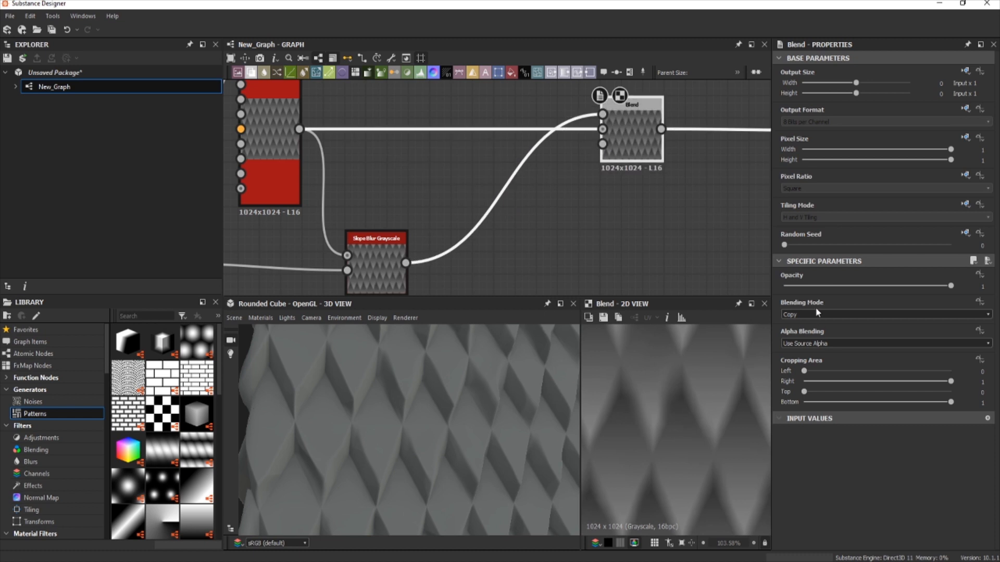
Step: Insert a Levels node between the Slope Blur and the Blend, and set the blending mode to Min (Darken)
left_click(886, 314)
left_click(834, 371)
key("space")
left_click(553, 245)
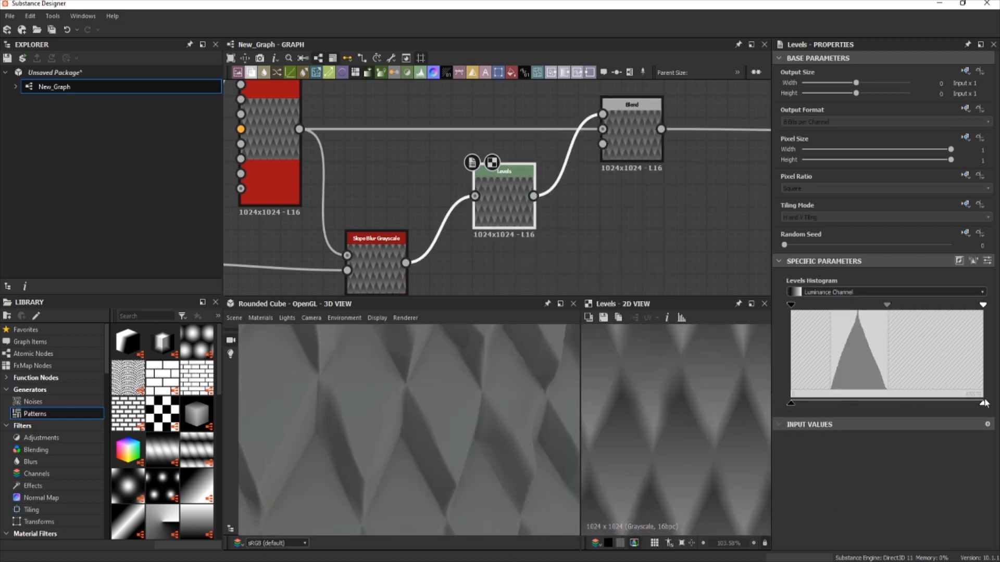
left_click(632, 136)
left_click(886, 315)
left_click(844, 365)
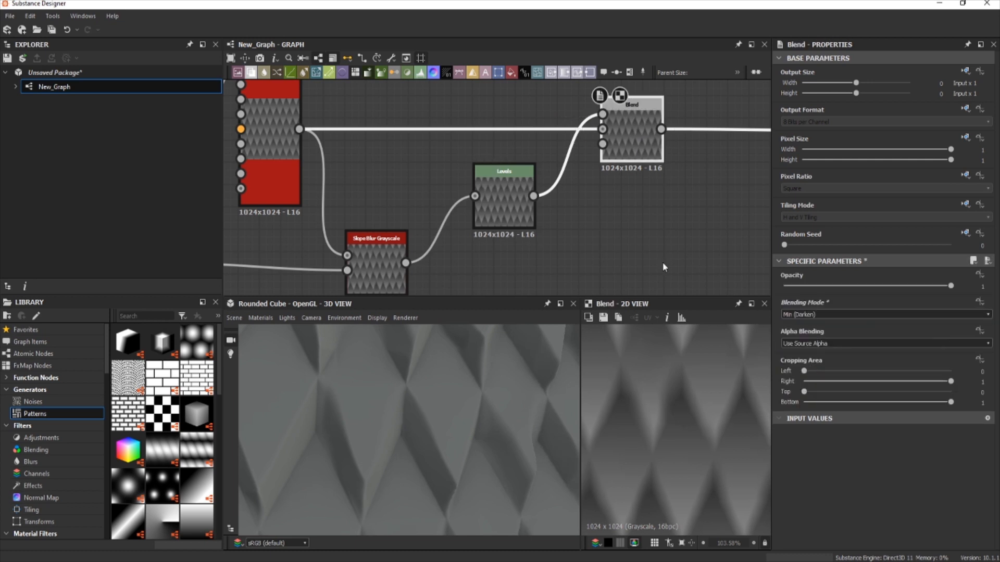
Step: Raise the output black level of the Levels node slightly and check the edge wear on the 3D model
left_click(504, 200)
left_click_drag(791, 403, 824, 391)
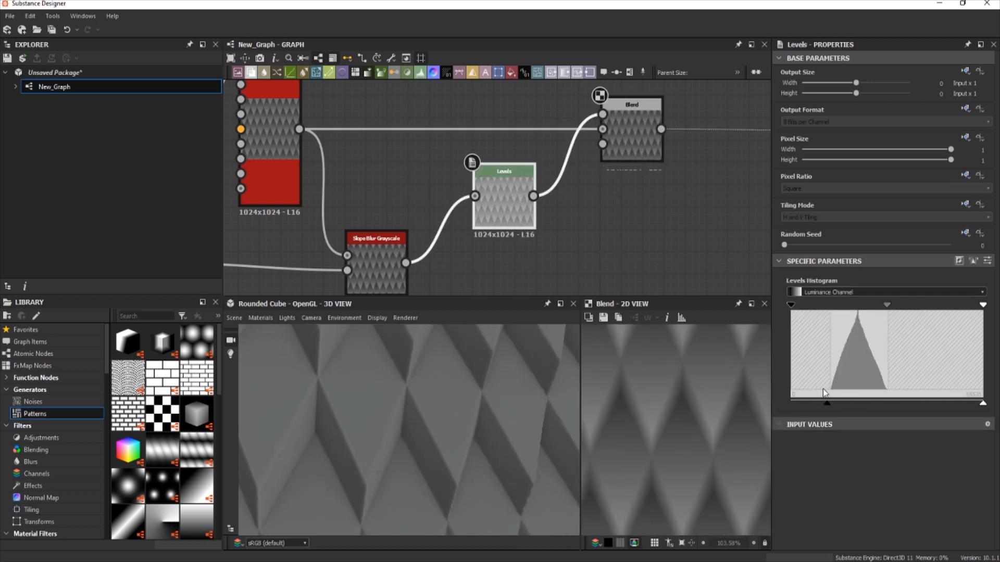
left_click_drag(428, 416, 389, 430)
right_click_drag(389, 430, 440, 462)
left_click_drag(440, 461, 414, 458)
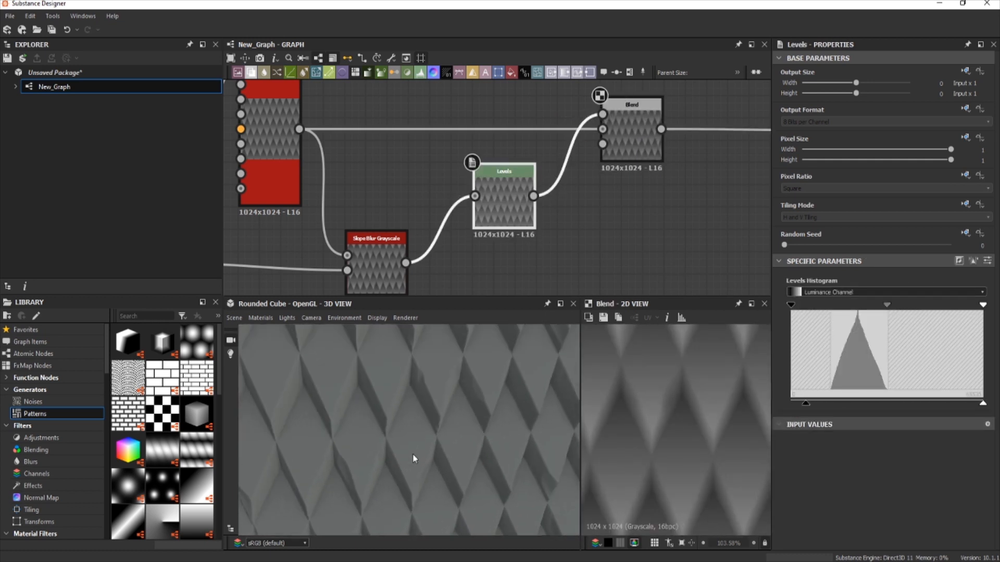
right_click_drag(414, 459, 383, 408)
scroll(390, 406, "down", 5)
left_click_drag(391, 407, 417, 388)
scroll(416, 388, "up", 4)
scroll(573, 187, "down", 5)
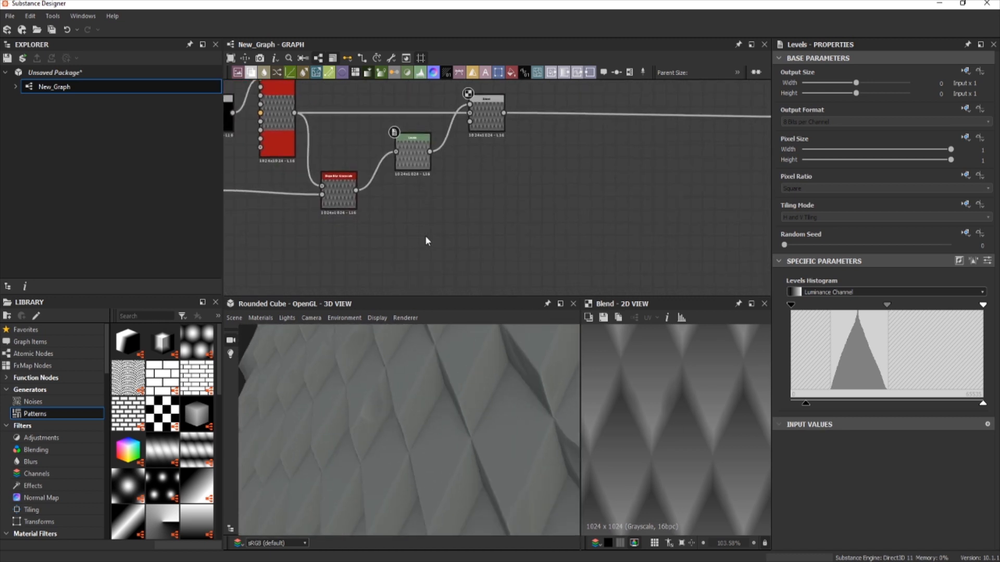
Step: Add a second Tile Sampler below the chain, using the Paraboloid pattern
key("space")
type("ti")
left_click(462, 357)
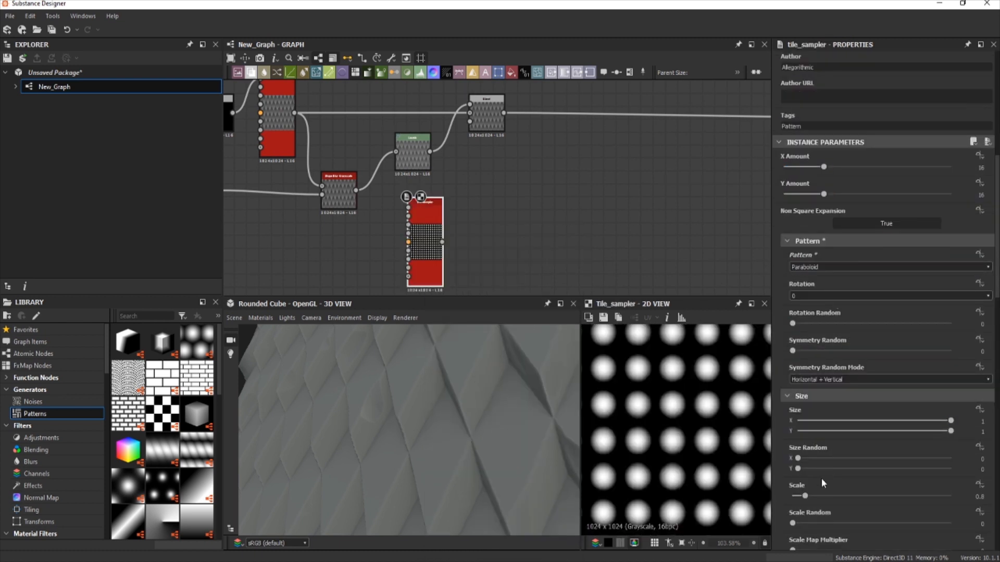
Step: Randomize the new Tile Sampler's positions, and set X and Y amounts to 8, scale 4.52, scale random 0.66 and color random 0.73
scroll(880, 500, "down", 7)
scroll(908, 464, "down", 9)
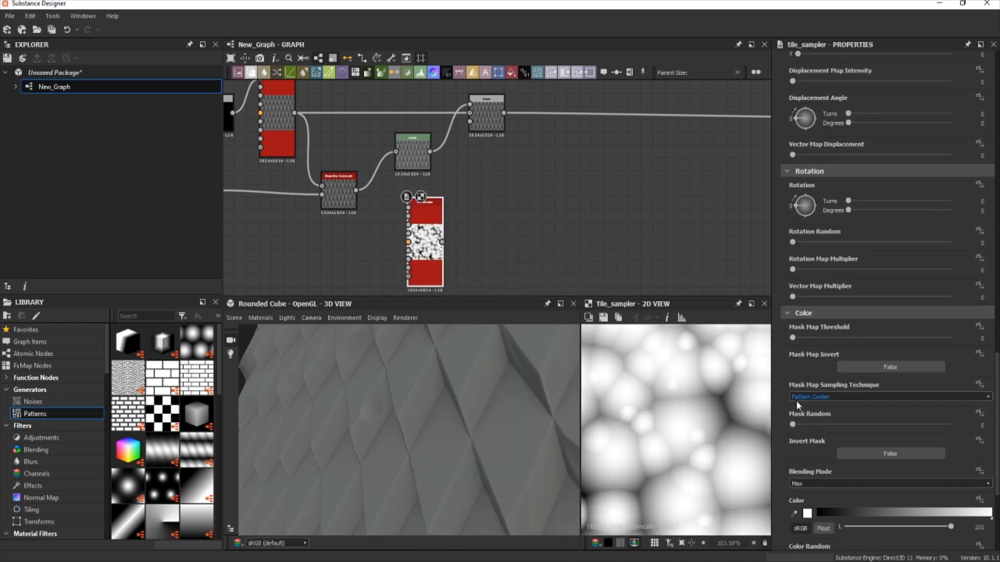
scroll(836, 226, "up", 4)
scroll(851, 417, "down", 9)
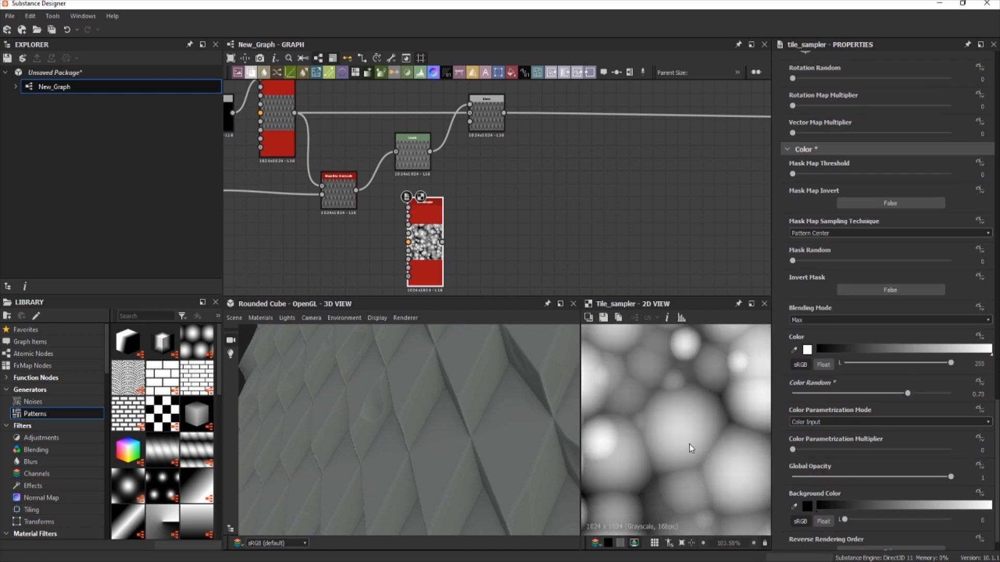
scroll(691, 449, "down", 5)
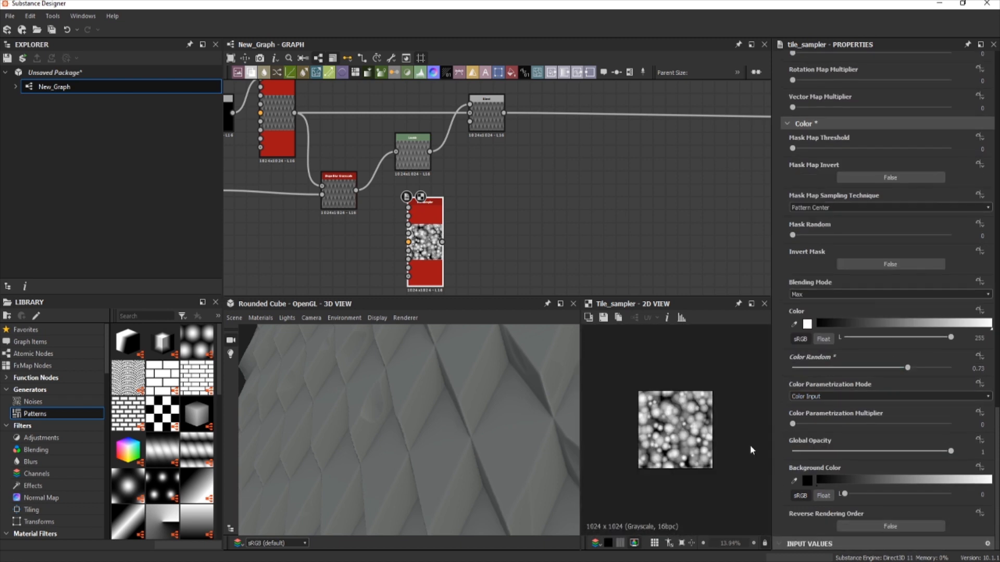
scroll(833, 180, "up", 10)
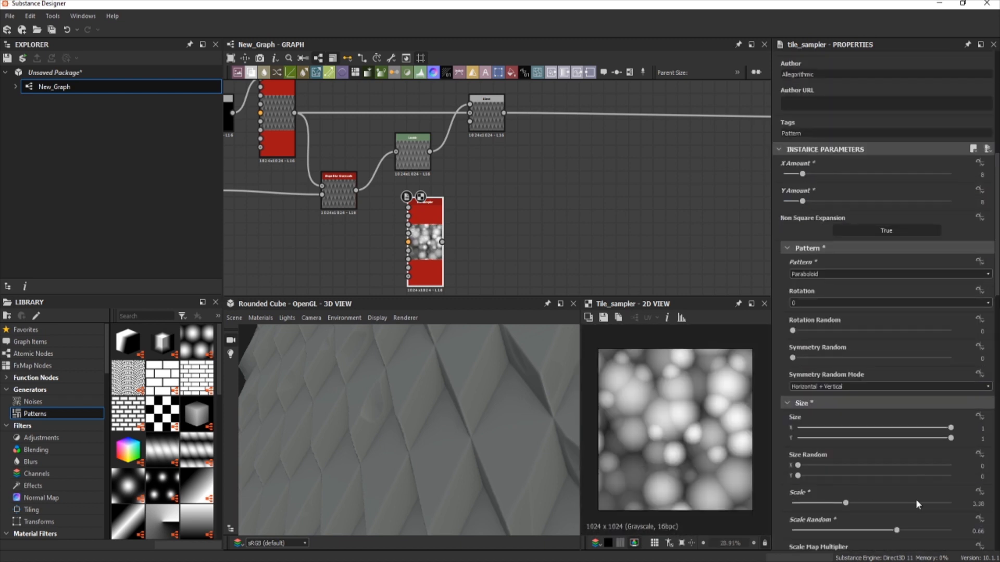
left_click_drag(845, 503, 863, 504)
Step: Invert the paraboloid pattern with a Levels node and blend it over the previous Blend result in a darkening mode
key("ctrl+l")
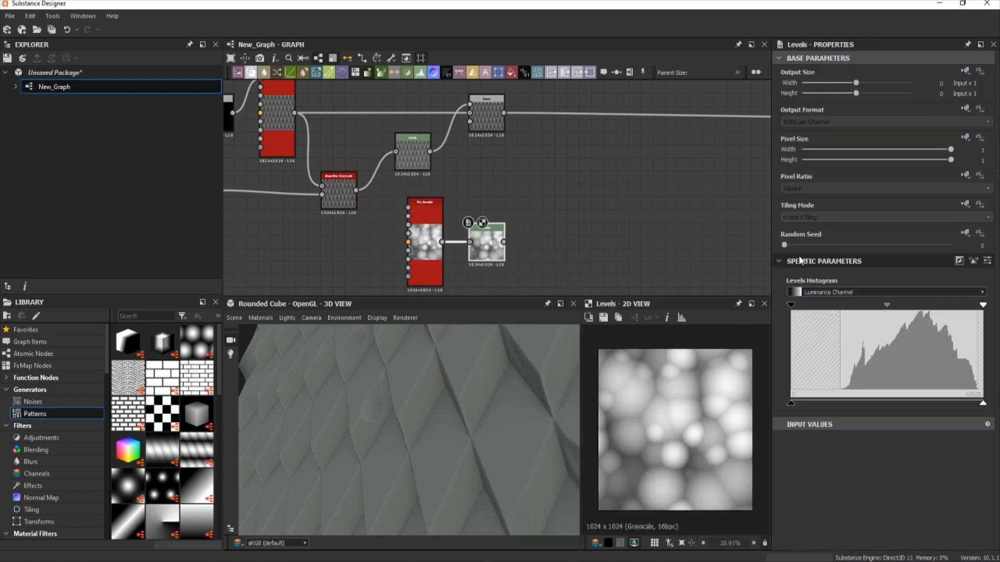
left_click(963, 262)
key("ctrl+b")
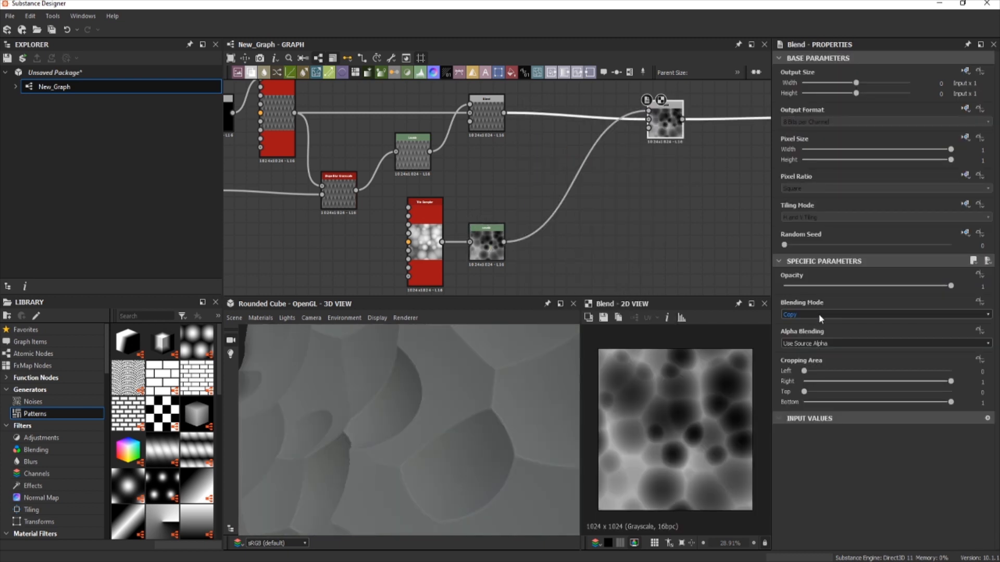
left_click(819, 315)
left_click(810, 371)
Step: Raise the output black level of the paraboloid Levels node and set its Tile Sampler's X Amount to 27
left_click(487, 242)
left_click_drag(791, 403, 850, 374)
left_click(439, 240)
scroll(880, 427, "down", 6)
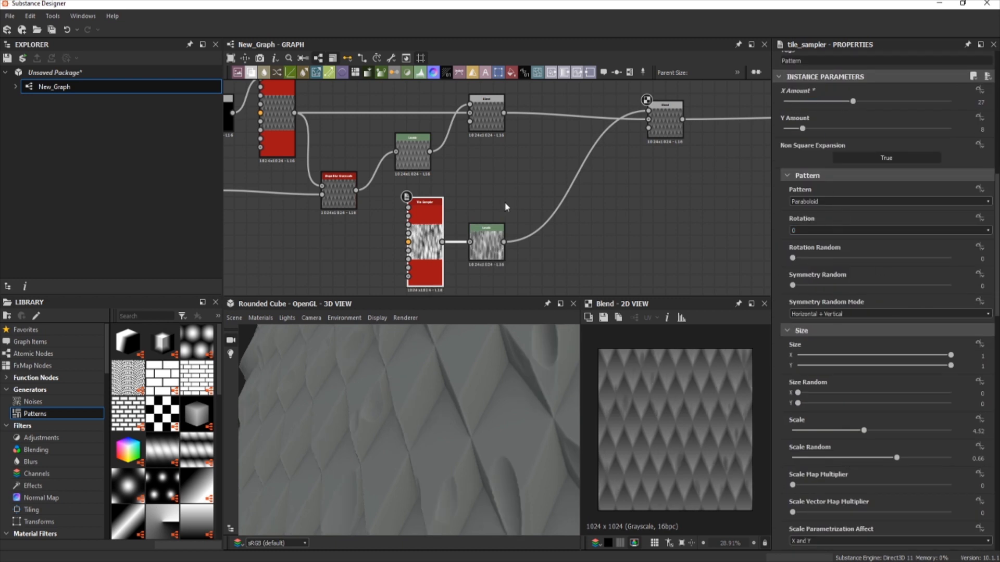
scroll(491, 244, "up", 3)
Step: Insert a Slope Blur Grayscale node after the paraboloid Levels node and move it below the final Blend
double_click(490, 244)
key("space")
type("slope")
key("Return")
left_click_drag(639, 133, 653, 263)
middle_click_drag(659, 225, 640, 95)
Step: Add a Perlin Noise node, and connect the noise driving the earlier Slope Blur to the new Slope Blur Grayscale's slope input
key("space")
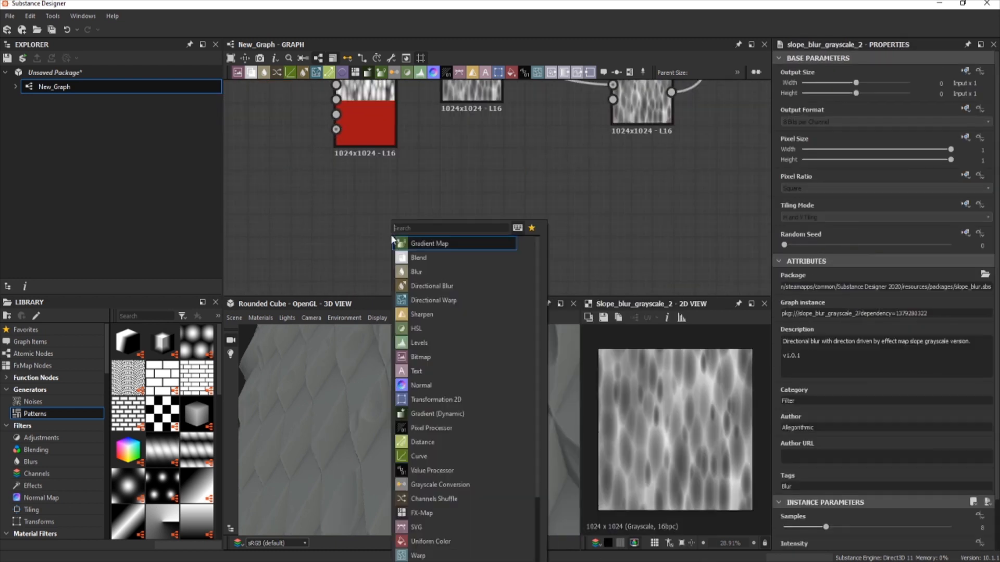
type("perlin")
key("Return")
scroll(393, 234, "down", 5)
middle_click_drag(264, 125, 292, 181)
left_click_drag(265, 193, 510, 241)
double_click(519, 241)
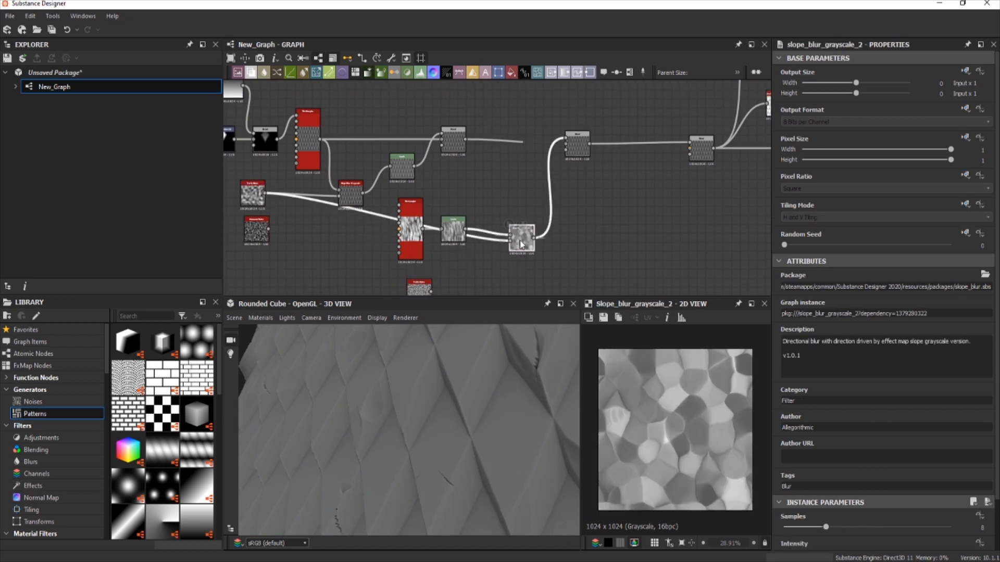
Step: Set the new Slope Blur's samples to 32 and intensity to about 1.25, and preview the Min (Darken) Blend
left_click_drag(913, 522, 953, 525)
scroll(834, 500, "down", 1)
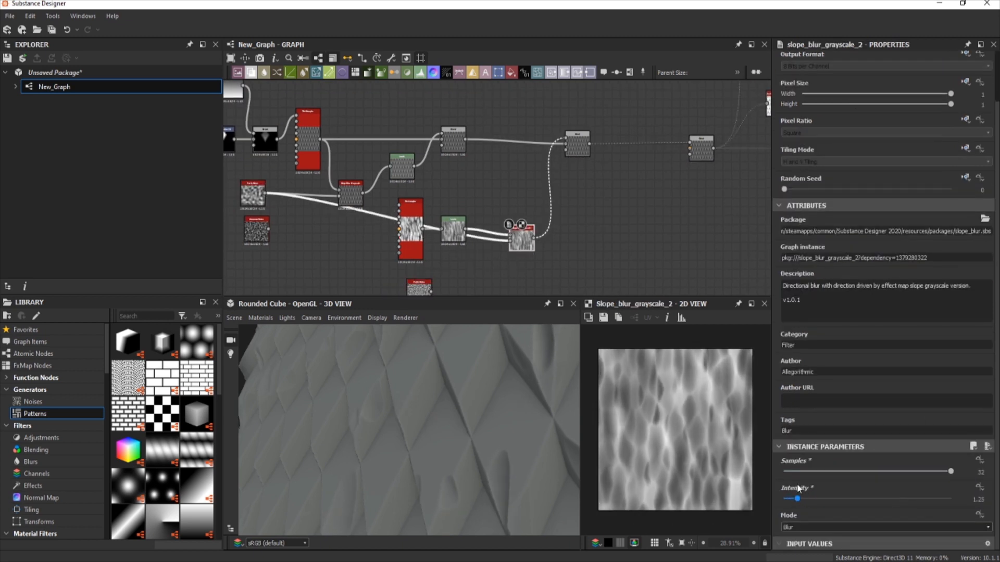
scroll(469, 417, "down", 3)
left_click_drag(469, 417, 543, 411)
scroll(654, 171, "up", 4)
double_click(507, 114)
middle_click_drag(538, 247, 517, 168)
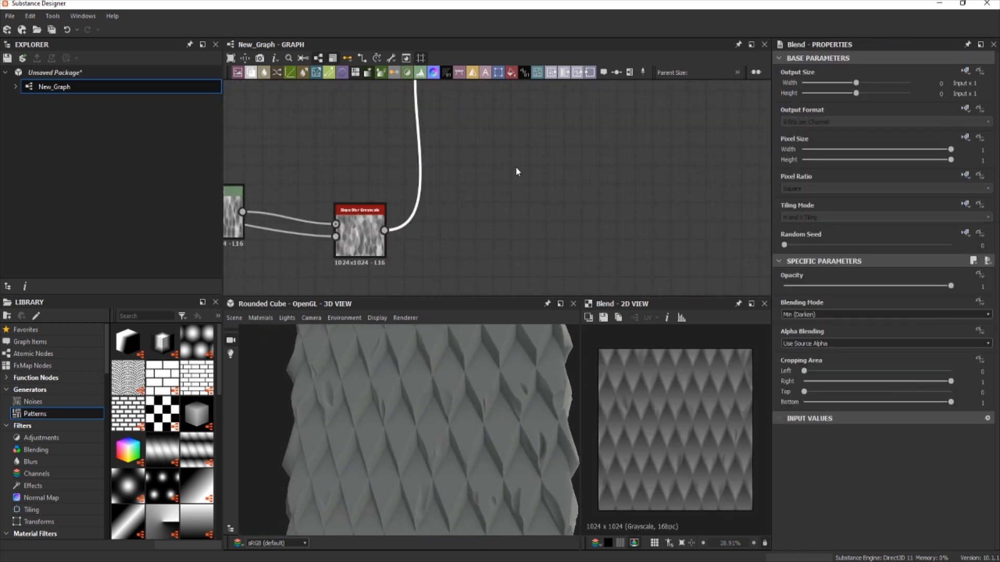
Step: Adjust the paraboloid Levels node's output black level and shift its midtone toward the dark end
middle_click_drag(261, 208, 349, 193)
left_click(314, 214)
left_click_drag(867, 402, 849, 403)
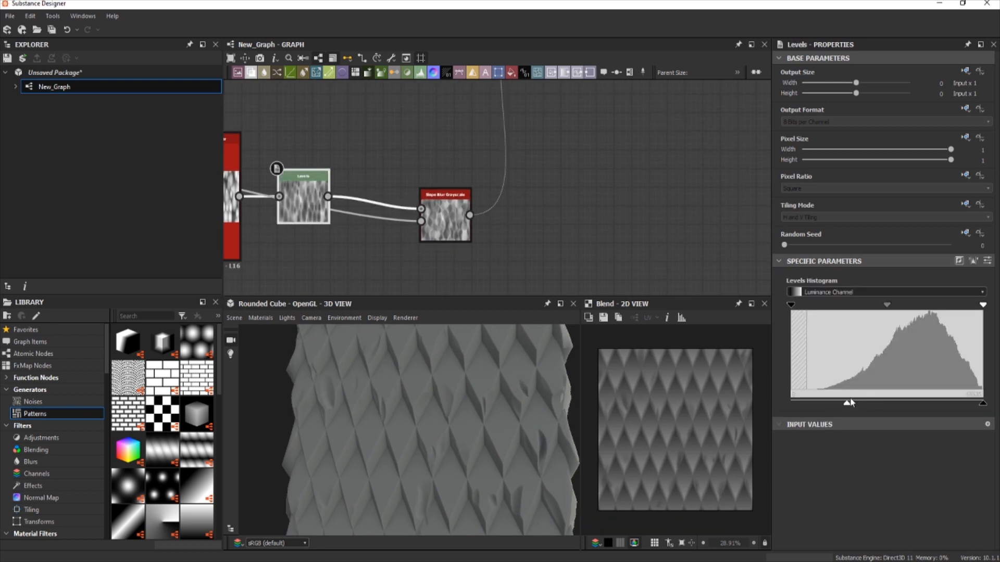
left_click_drag(890, 307, 840, 306)
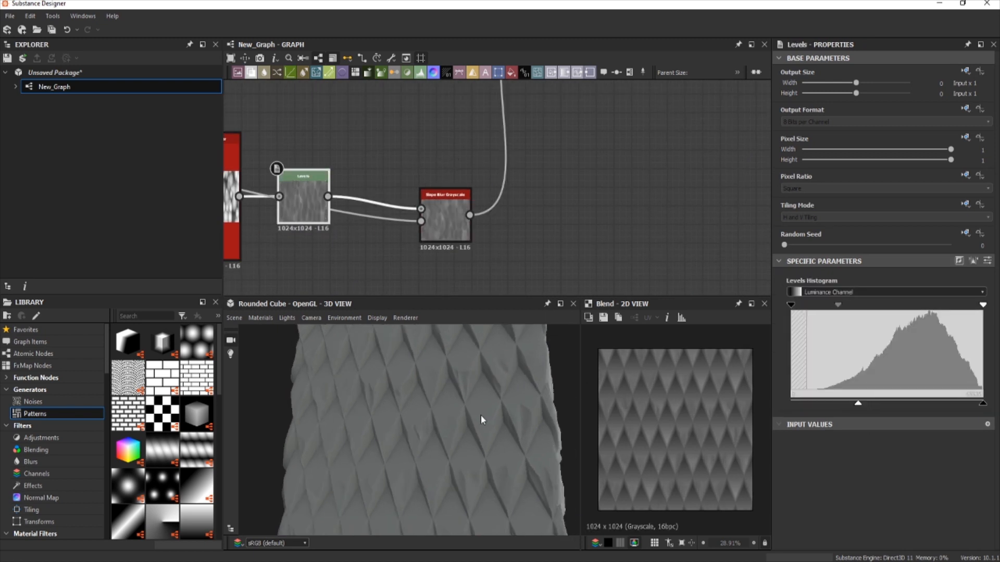
mouse_move(480, 417)
left_mouse_down()
mouse_move(407, 369)
mouse_move(468, 413)
left_mouse_up()
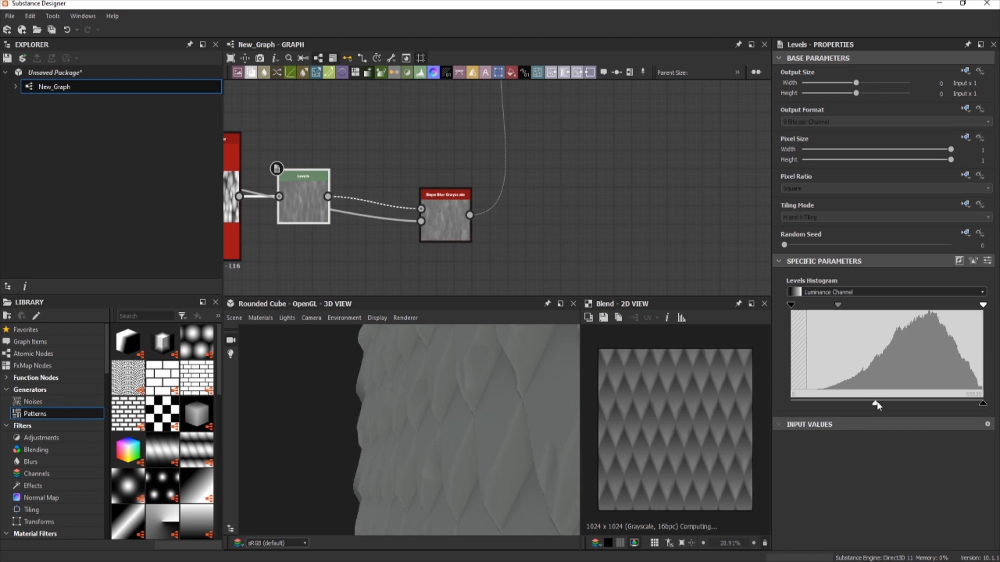
Step: Set the paraboloid Tile Sampler's Color Random to 1
middle_click_drag(230, 231, 439, 202)
scroll(438, 201, "up", 2)
double_click(439, 202)
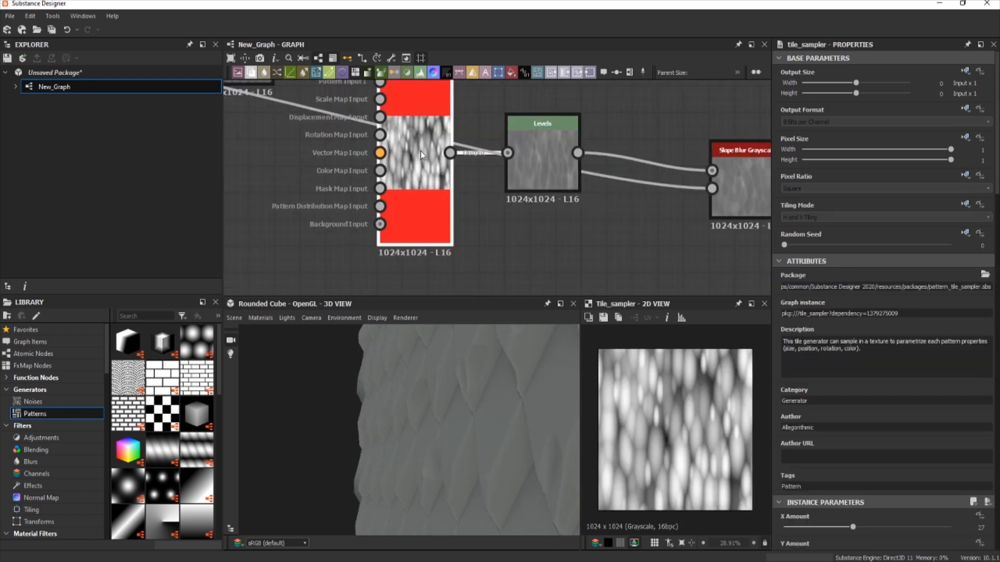
scroll(879, 507, "down", 15)
scroll(879, 507, "down", 4)
left_click_drag(792, 459, 956, 464)
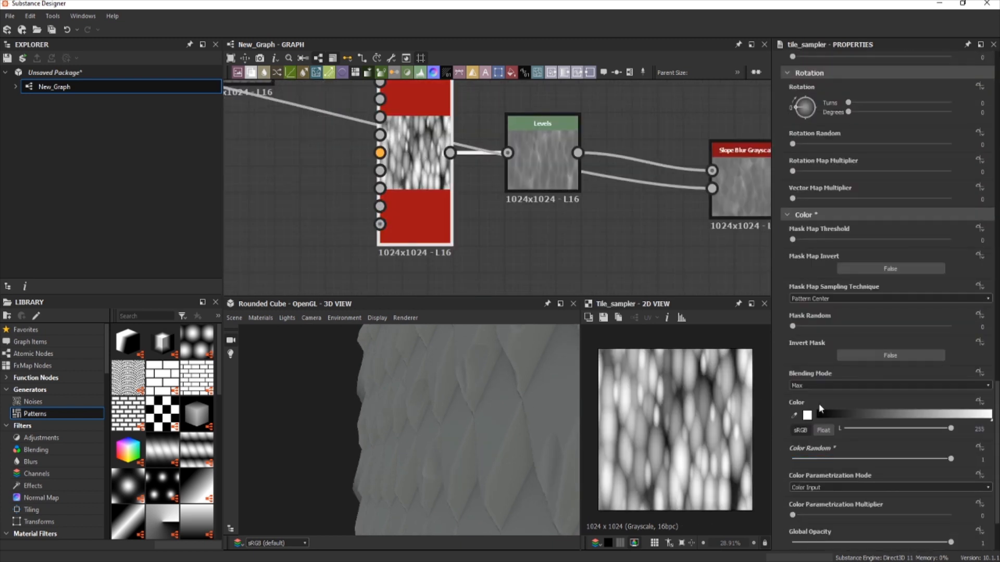
Step: Retune the paraboloid Levels with a lower output range and a recentred midtone, and set its Tile Sampler's X Amount to 14
middle_click_drag(543, 177, 469, 171)
left_click(469, 171)
left_click_drag(852, 405, 831, 403)
left_click_drag(838, 306, 880, 306)
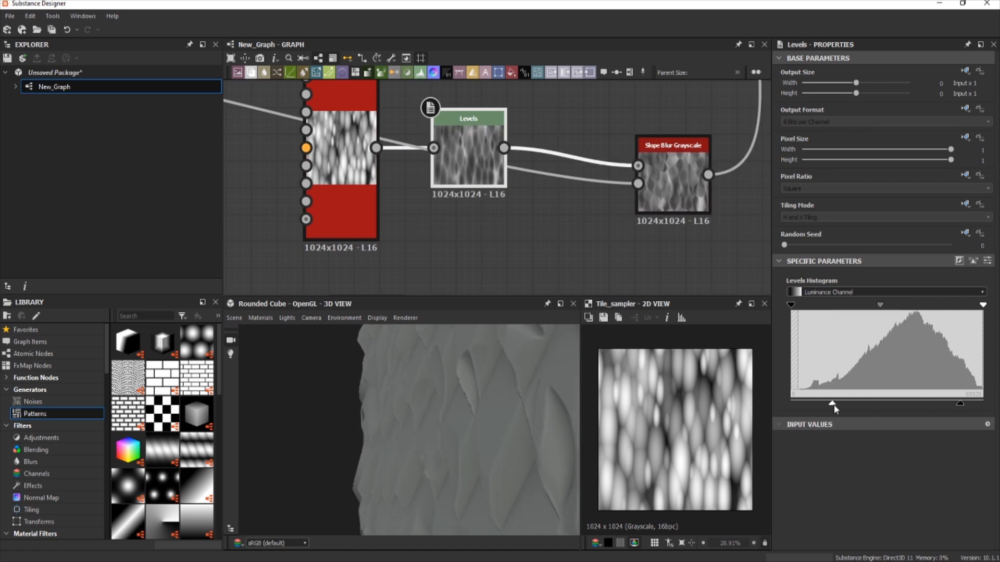
mouse_move(834, 405)
left_mouse_down()
mouse_move(872, 402)
mouse_move(819, 396)
left_mouse_up()
left_click(303, 93)
scroll(936, 431, "down", 5)
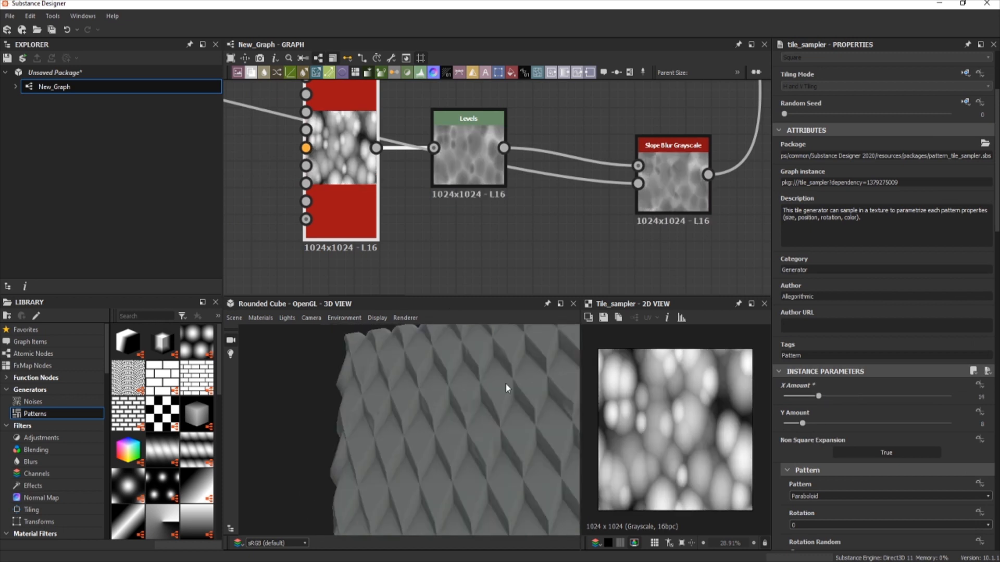
Step: Duplicate the paraboloid Tile Sampler below the Slope Blur and set the copy's Size X to 0.03
middle_click_drag(505, 225, 423, 210)
scroll(280, 165, "down", 3)
key("ctrl+d")
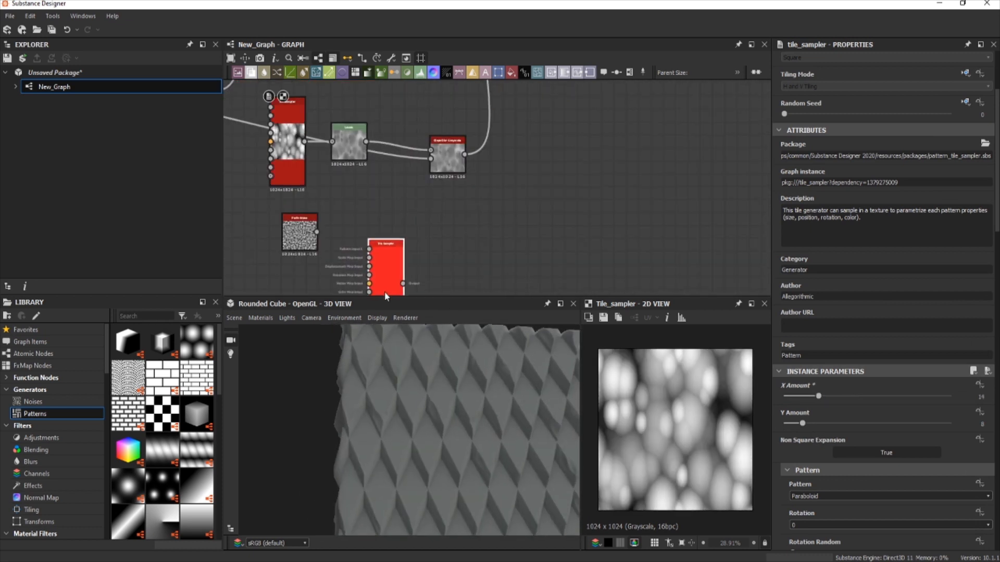
scroll(818, 365, "down", 8)
left_click_drag(901, 225, 802, 224)
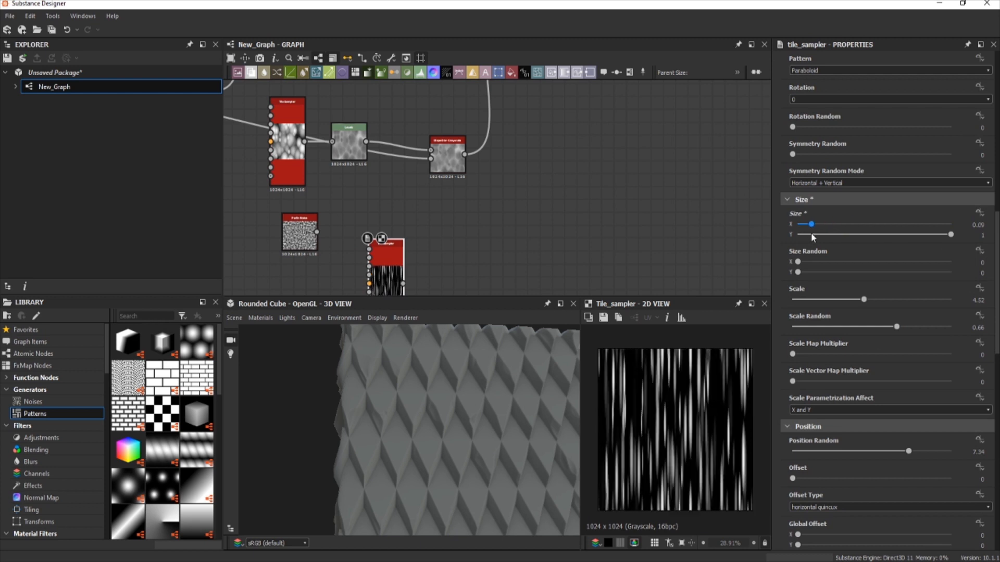
Step: Set the duplicated Tile Sampler's Rotation Random to 0.84 and its size to X 0.07 and Y 0.16
scroll(806, 235, "down", 12)
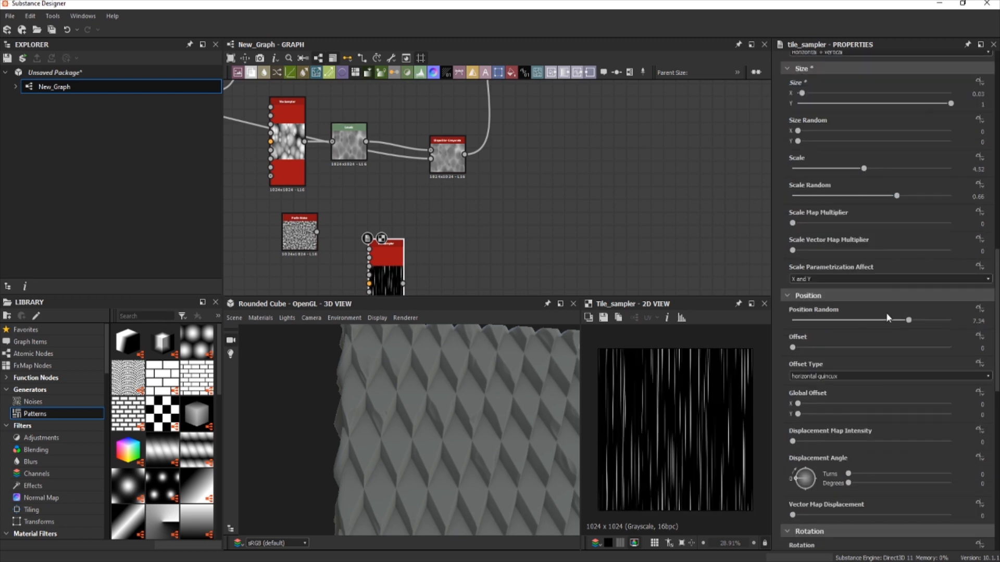
left_click_drag(807, 281, 917, 276)
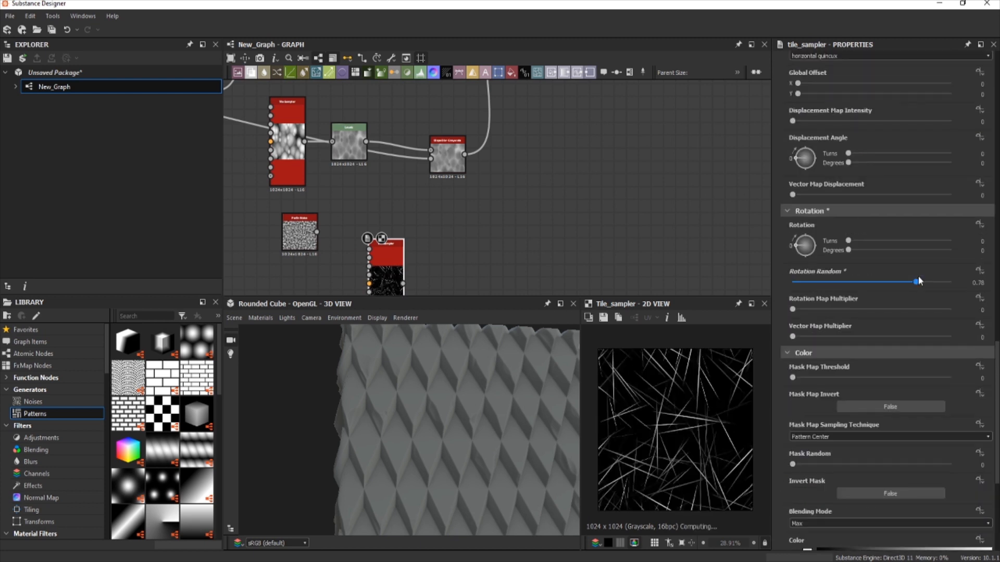
scroll(866, 239, "up", 14)
left_click_drag(931, 241, 822, 253)
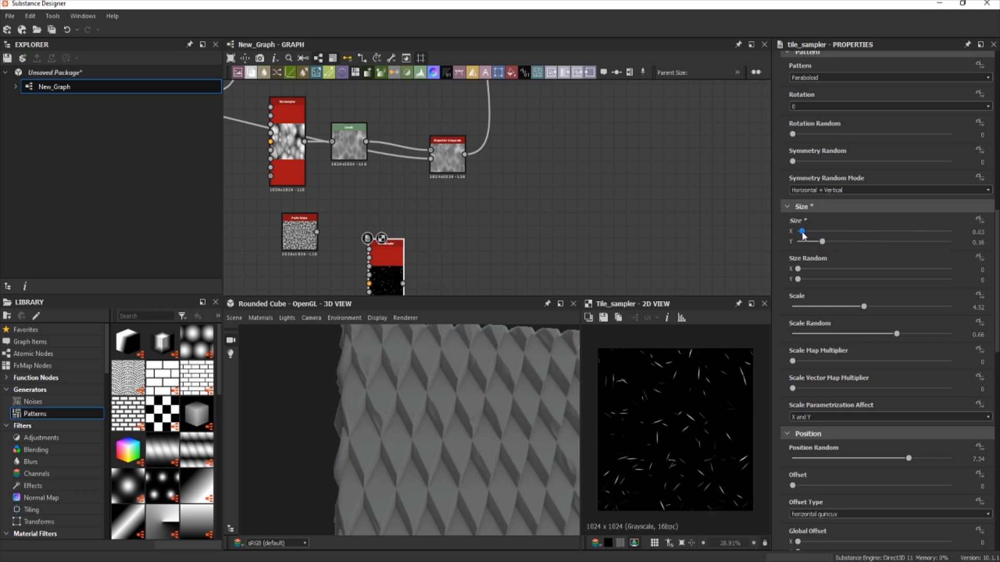
Step: Insert a Blend node after the darkening Blend, and add an inverting Levels node after the duplicated Tile Sampler
scroll(424, 255, "down", 3)
key("space")
left_click(541, 154)
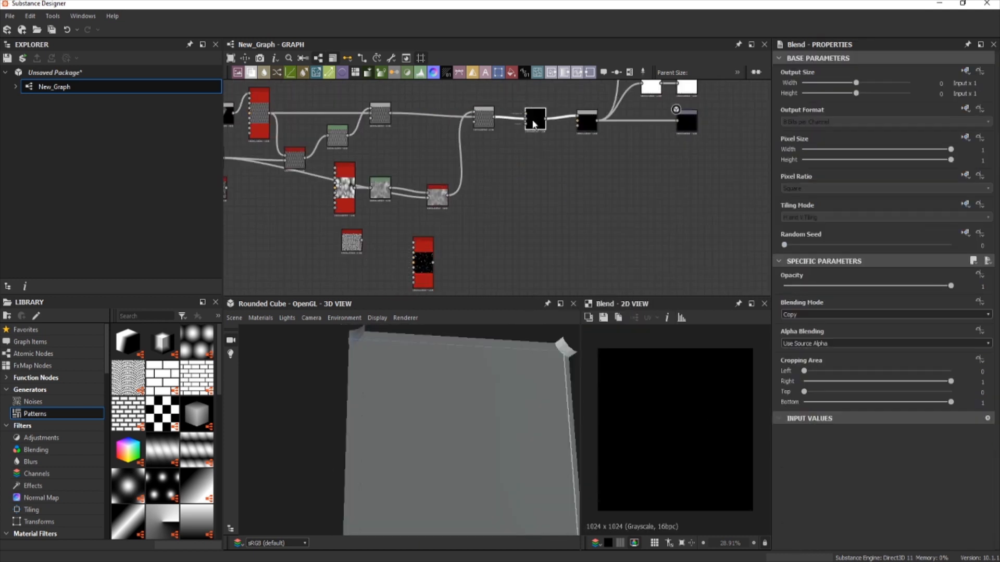
key("space")
left_click(478, 252)
left_click(960, 262)
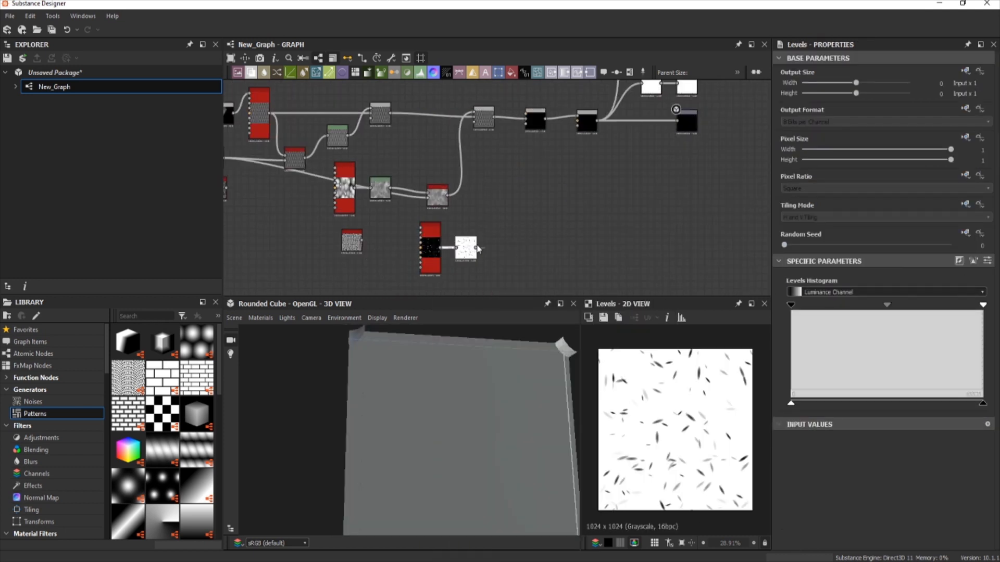
Step: Feed the inverted scratches into the new Blend and set its blending mode to Min (Darken)
double_click(534, 118)
left_click(817, 315)
left_click(817, 377)
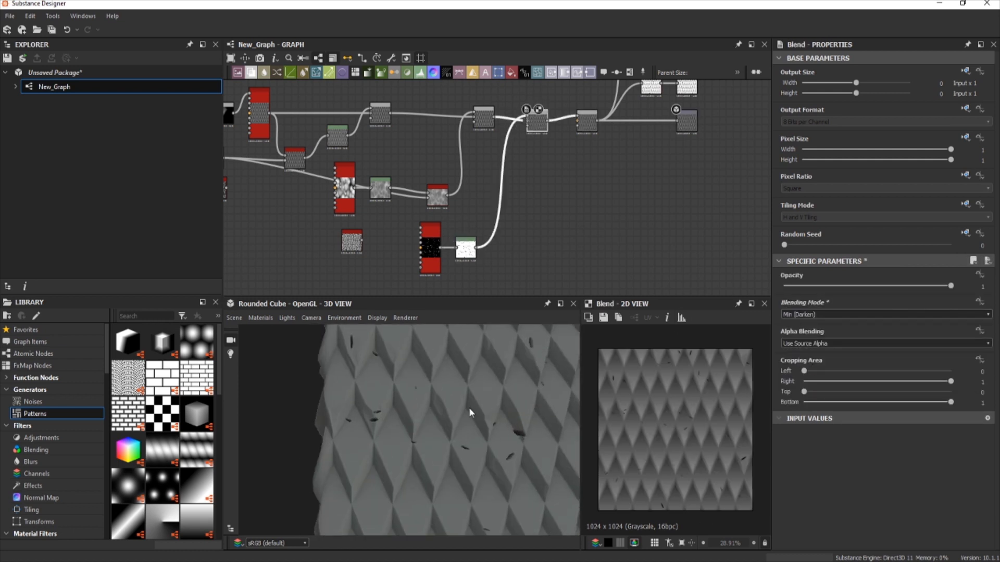
Step: Raise the scratch Levels node's output black level and set its Tile Sampler's Scale to 10
left_click(467, 254)
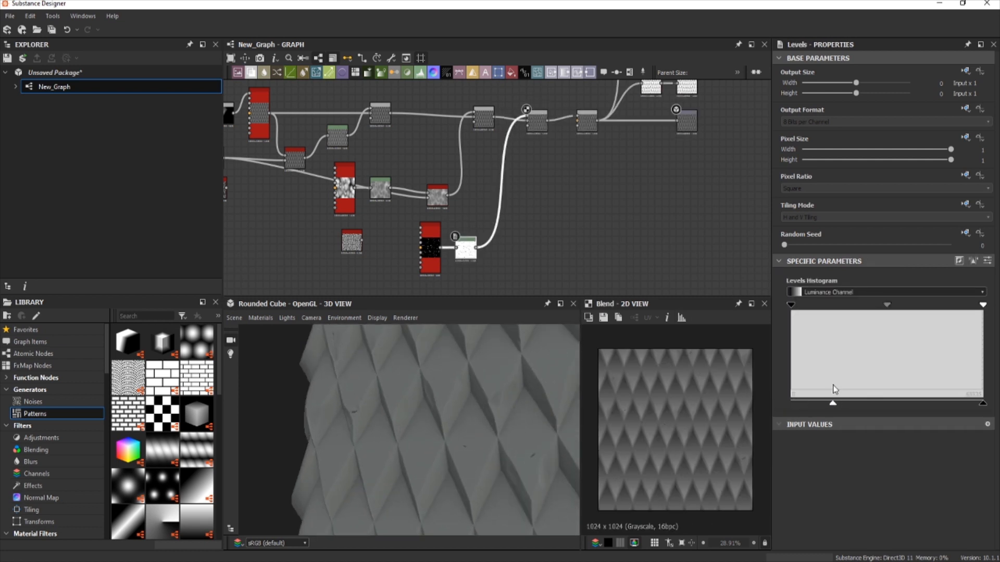
double_click(430, 247)
scroll(886, 404, "down", 5)
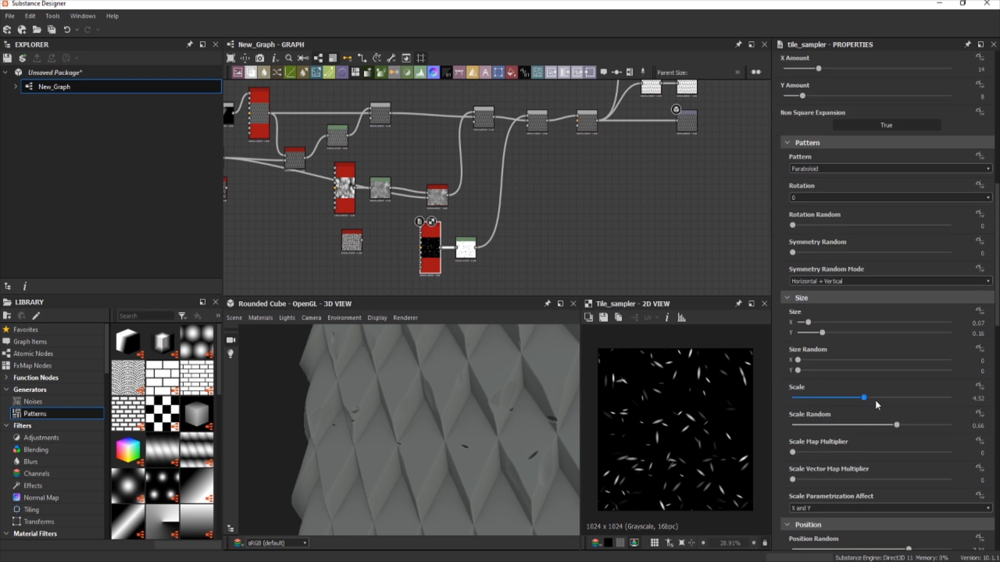
left_click_drag(875, 398, 951, 398)
Step: Try reducing the scratch Blend's opacity to 0.1
left_click_drag(458, 414, 343, 417)
double_click(536, 121)
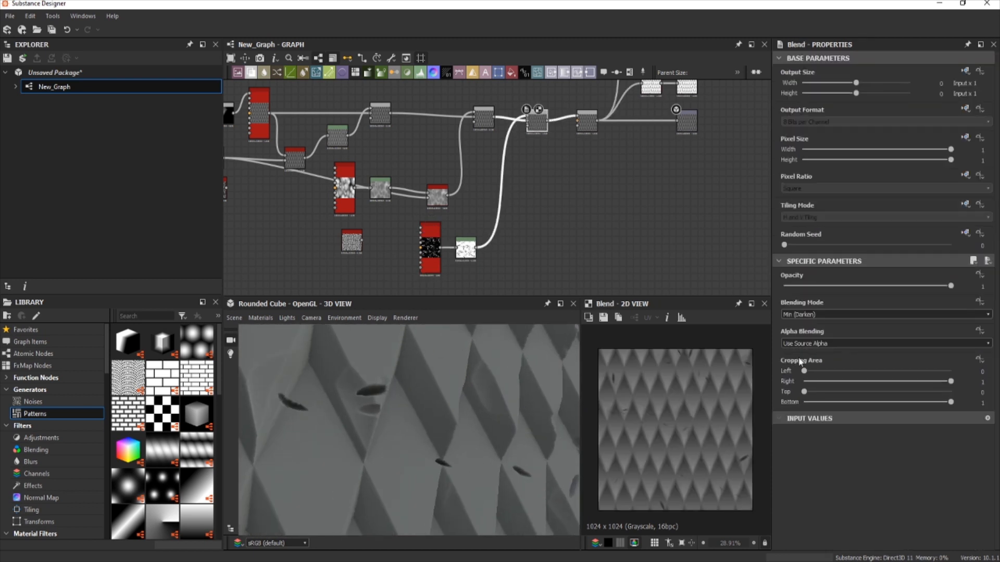
left_click_drag(416, 414, 308, 409)
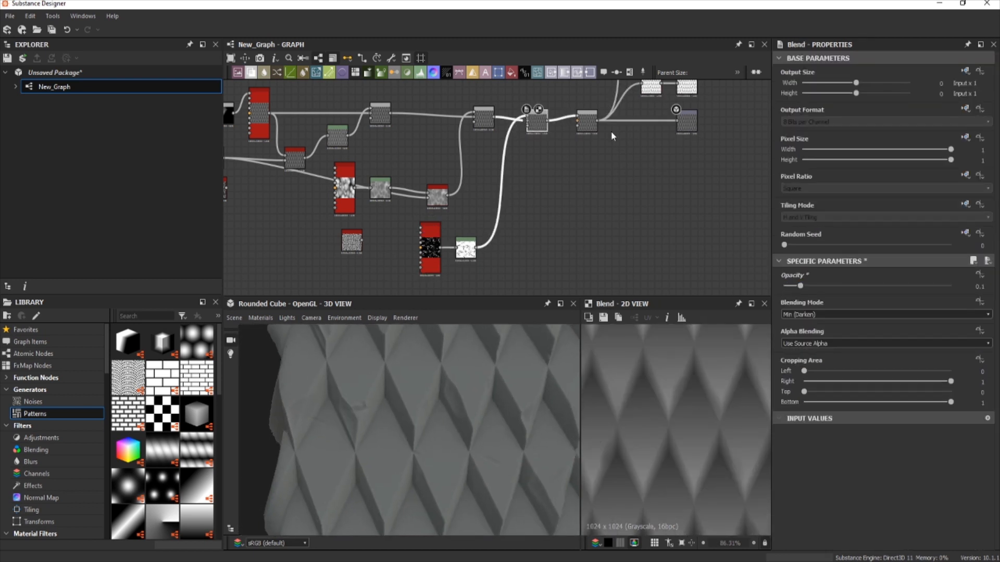
Step: Thin out the scratches with a Mask Random of 0.94 and adjust the scratch Levels node's output black level
left_click(437, 249)
scroll(860, 502, "down", 10)
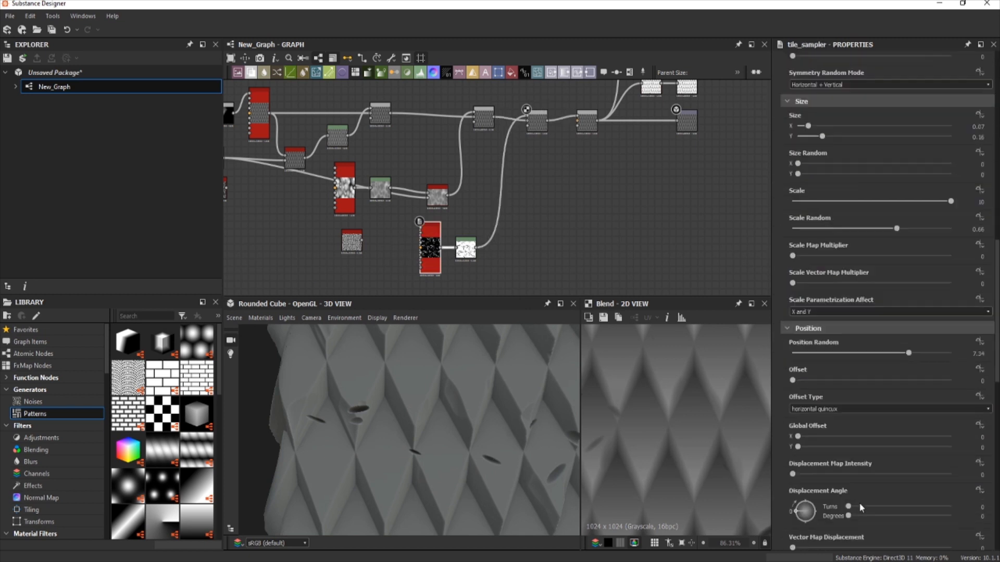
double_click(437, 249)
scroll(911, 396, "down", 3)
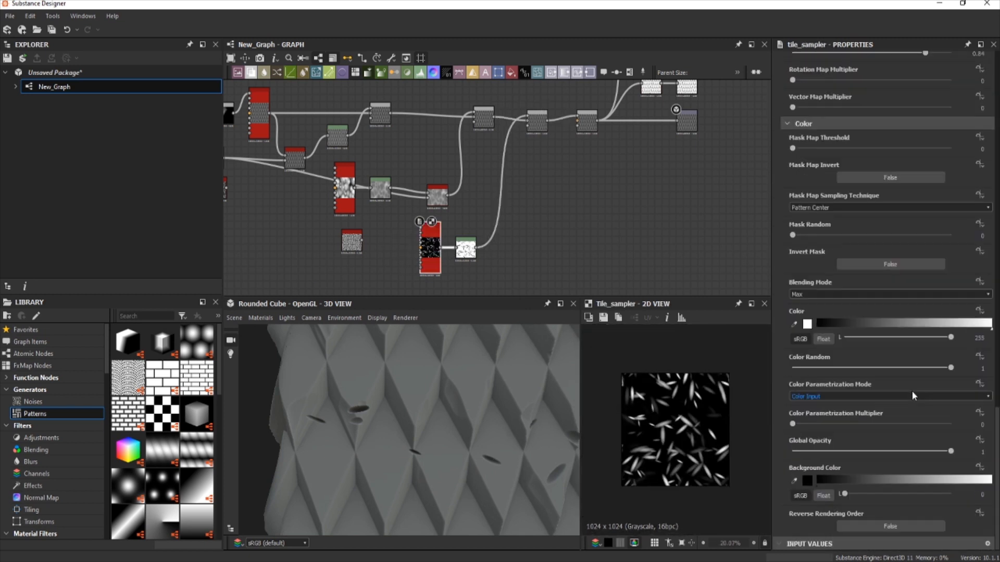
scroll(432, 249, "up", 3)
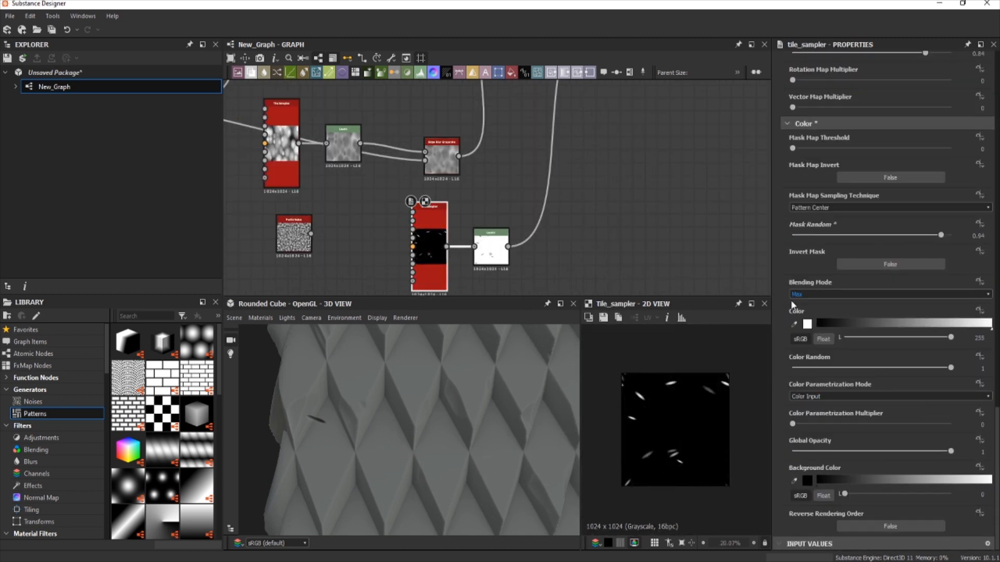
scroll(491, 250, "up", 2)
left_click(491, 250)
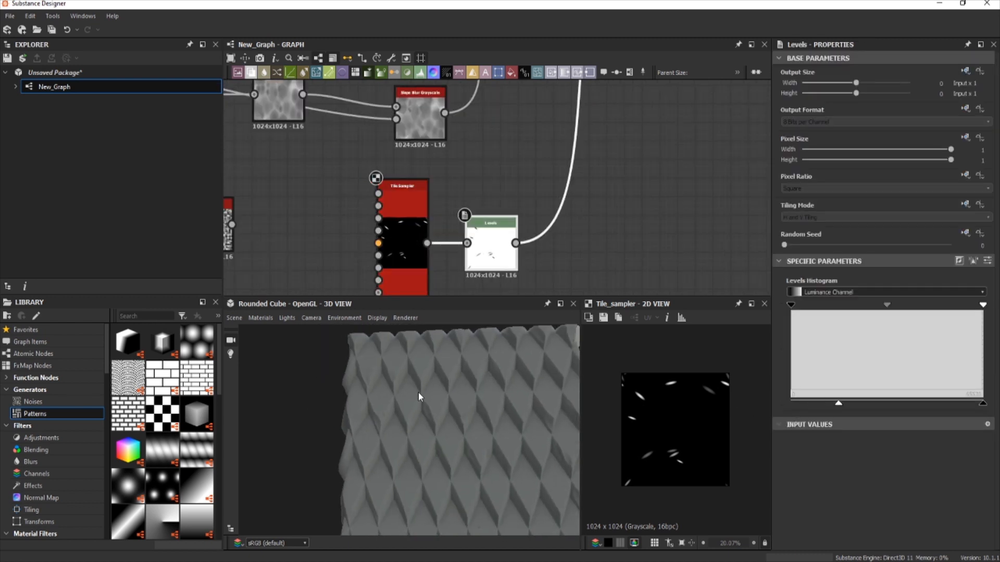
Step: Set the scratch Tile Sampler's Position Random to 3.08
left_click(402, 203)
scroll(812, 434, "down", 10)
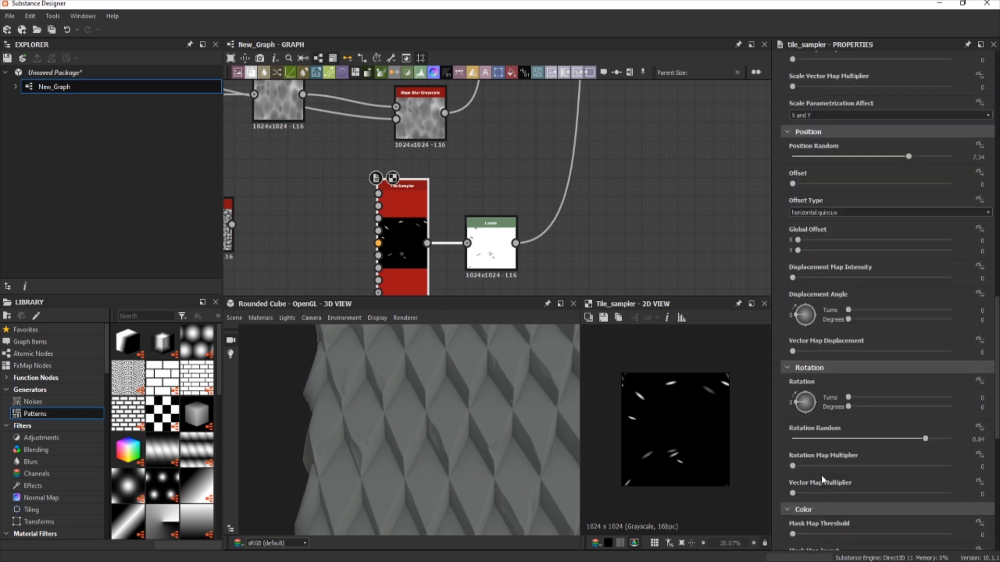
scroll(823, 440, "up", 3)
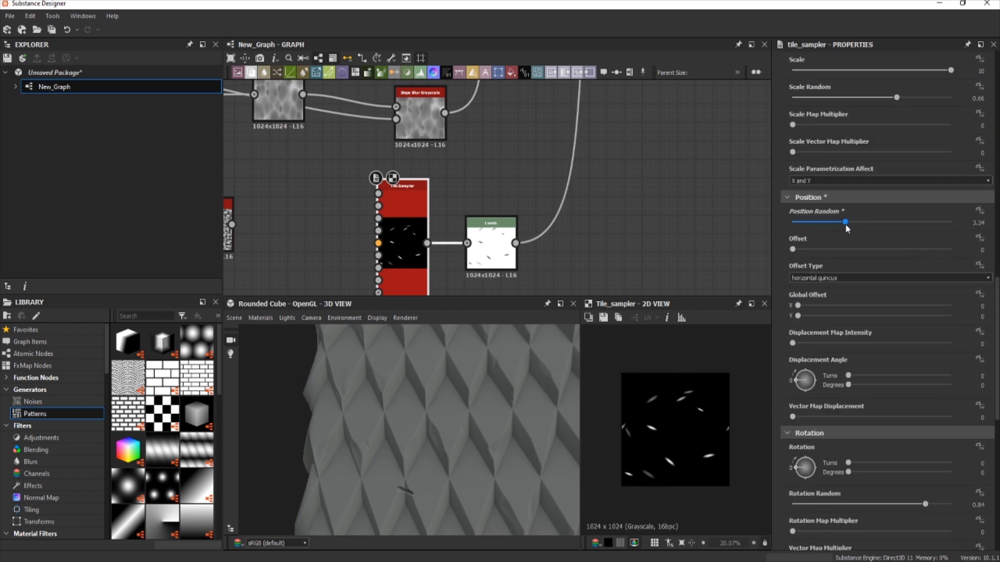
scroll(401, 203, "down", 5)
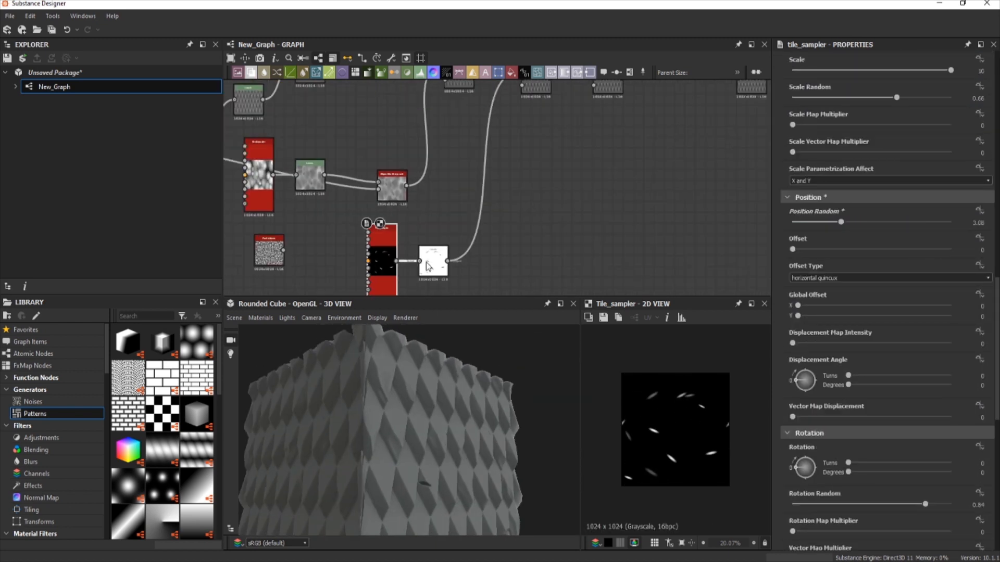
Step: Duplicate the original paraboloid Tile Sampler beside the scratch nodes, set the copy's Scale to 0.89 and move it aside
scroll(336, 155, "up", 2)
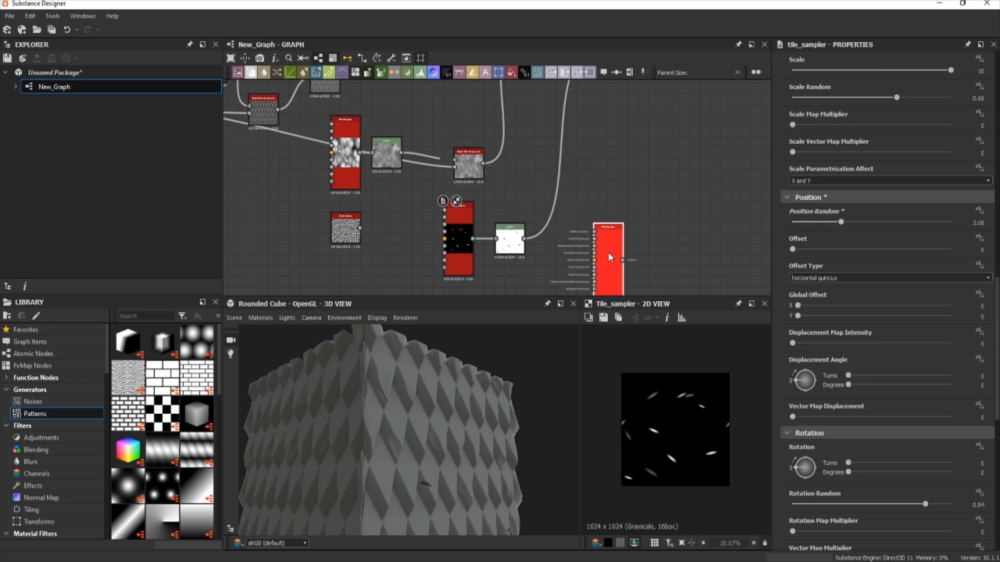
left_click(611, 258)
scroll(846, 408, "down", 8)
scroll(877, 360, "up", 15)
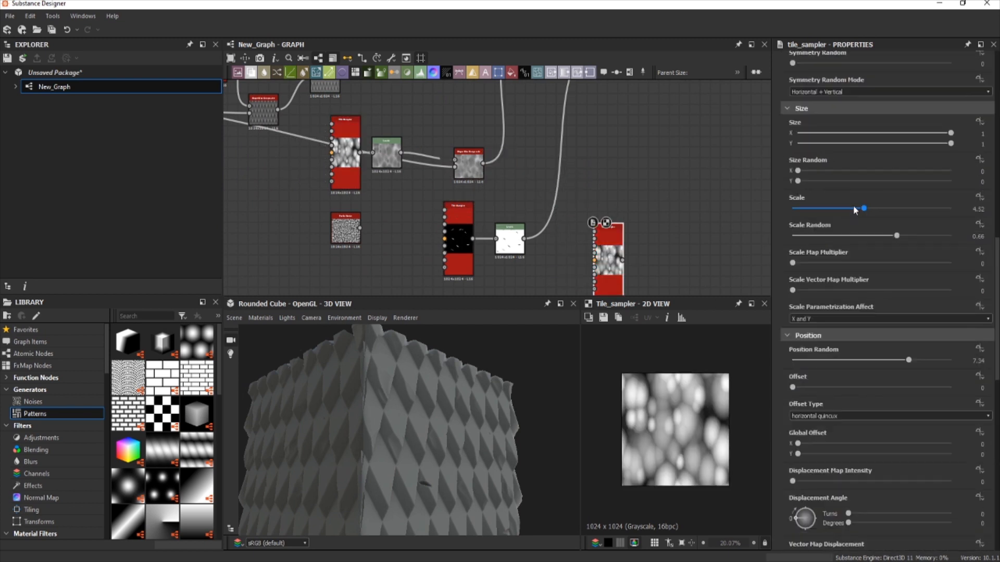
left_click_drag(854, 210, 806, 210)
left_click_drag(608, 255, 694, 198)
Step: Add a Polygon 2 node before the new Tile Sampler with Curve 1 and Gradient 0.29
key("space")
type("pol")
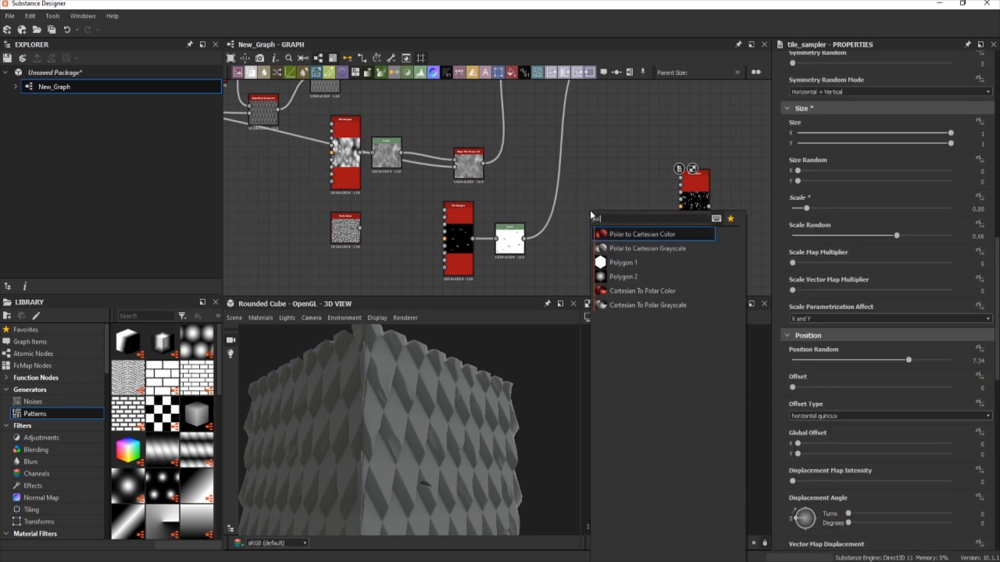
left_click(662, 282)
left_click_drag(786, 409, 952, 409)
left_click_drag(950, 436, 811, 436)
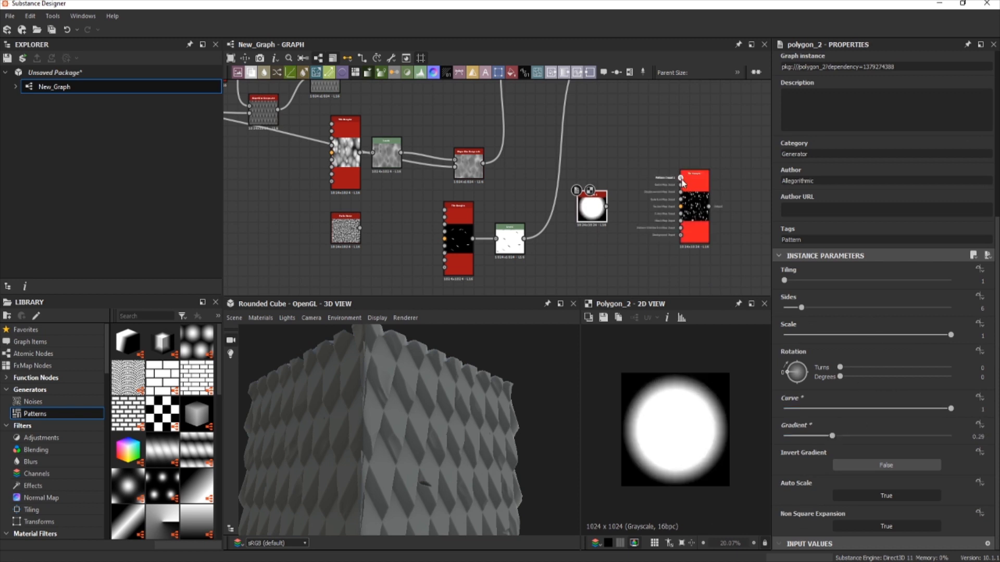
Step: Feed the Polygon 2 node into the new Tile Sampler, set its Pattern to Pattern Input and its X Amount to 8
left_click_drag(704, 209, 655, 196)
left_click(805, 380)
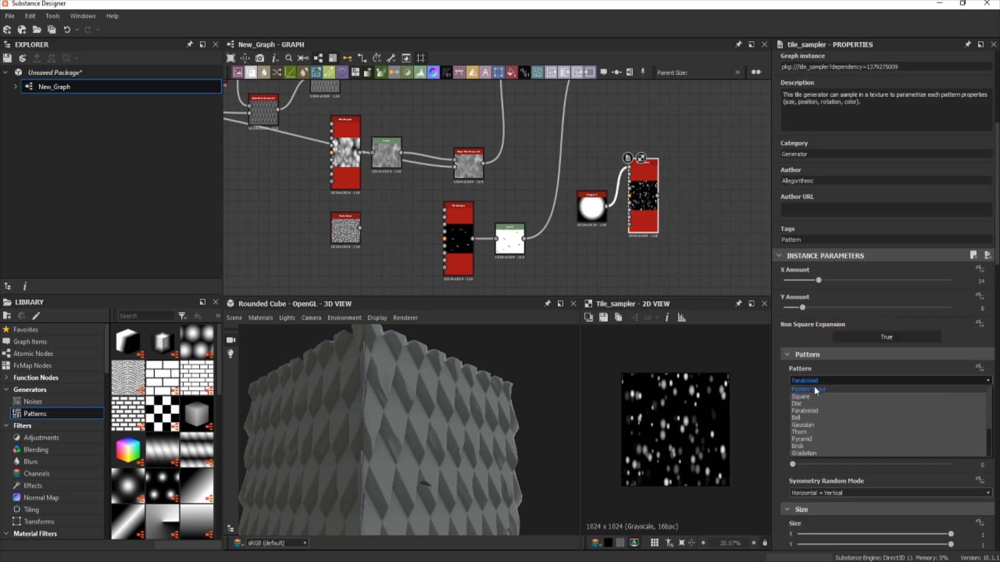
left_click(813, 392)
scroll(879, 461, "down", 5)
scroll(938, 368, "up", 4)
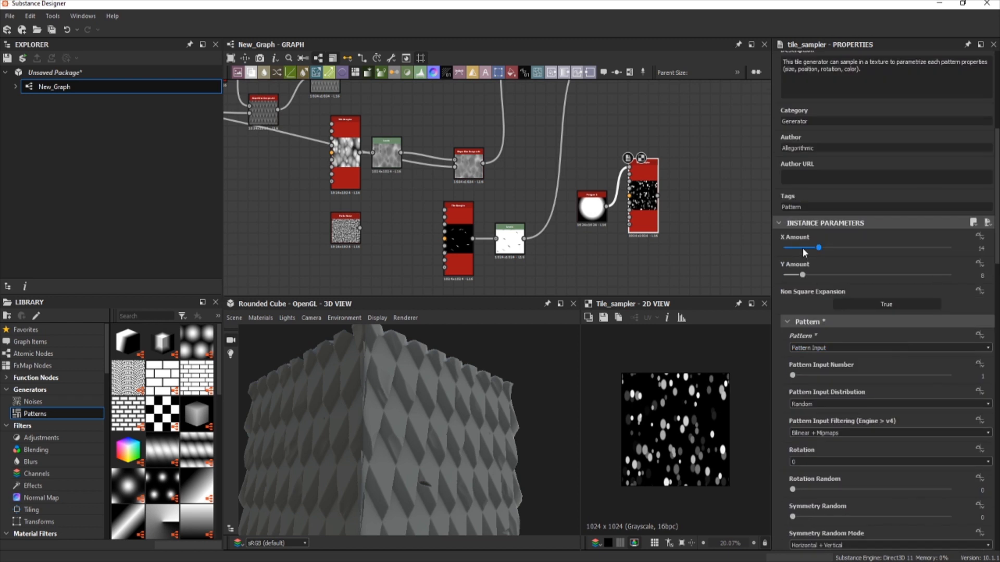
scroll(747, 407, "up", 5)
scroll(902, 402, "down", 5)
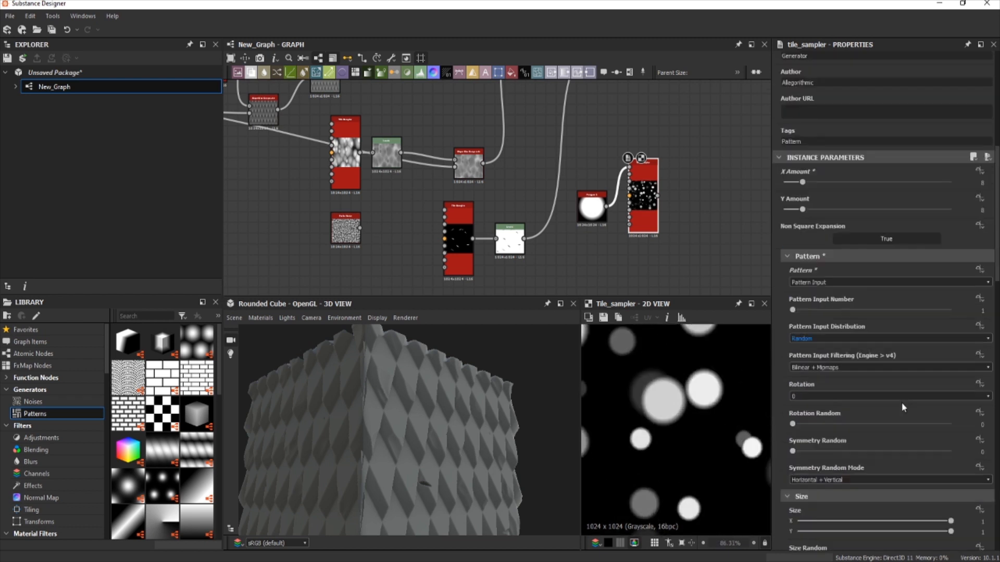
Step: Set the polygon-fed Tile Sampler's Scale to 0.13 for tiny pits
scroll(650, 368, "down", 3)
left_click_drag(807, 336, 793, 335)
scroll(596, 251, "down", 3)
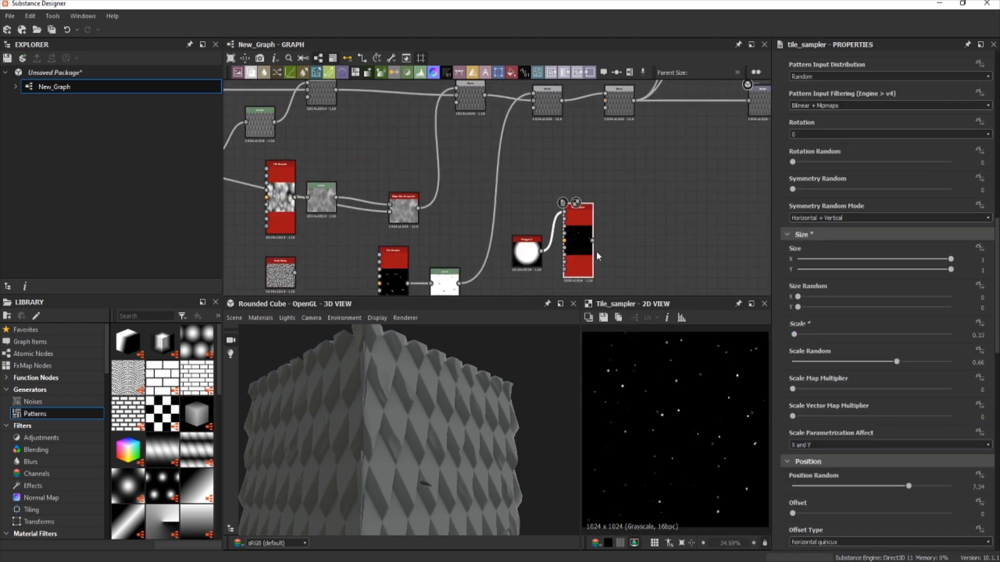
Step: Insert a Blend node into the main chain after the scratch Blend and connect the pit Tile Sampler to its foreground
key("space")
type("bl")
key("Return")
left_click_drag(594, 243, 575, 142)
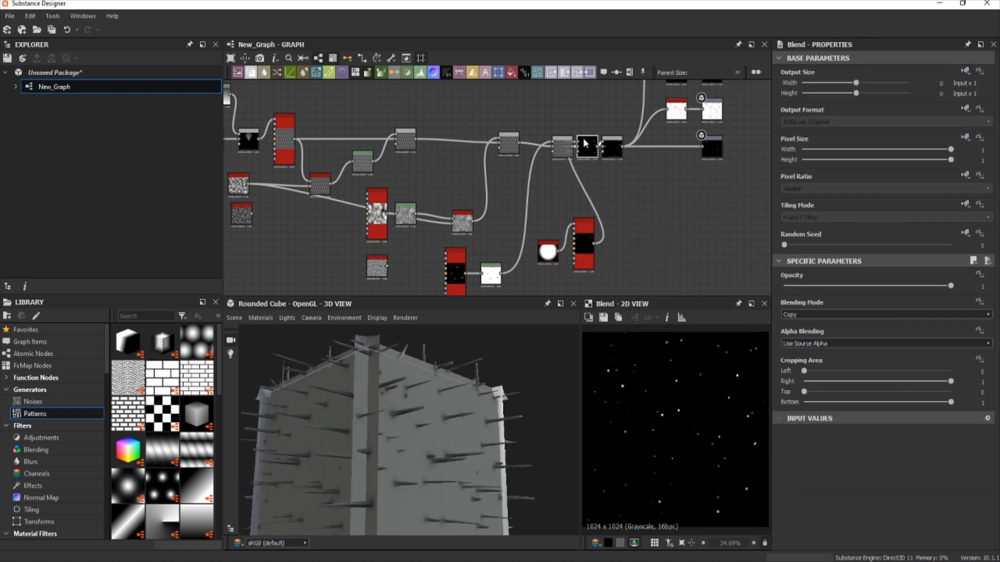
Step: Set the pit Blend's Blending Mode to Subtract and its Opacity to 0.03
left_click(848, 314)
left_click(843, 334)
scroll(648, 384, "up", 4)
scroll(649, 384, "up", 3)
left_click(788, 285)
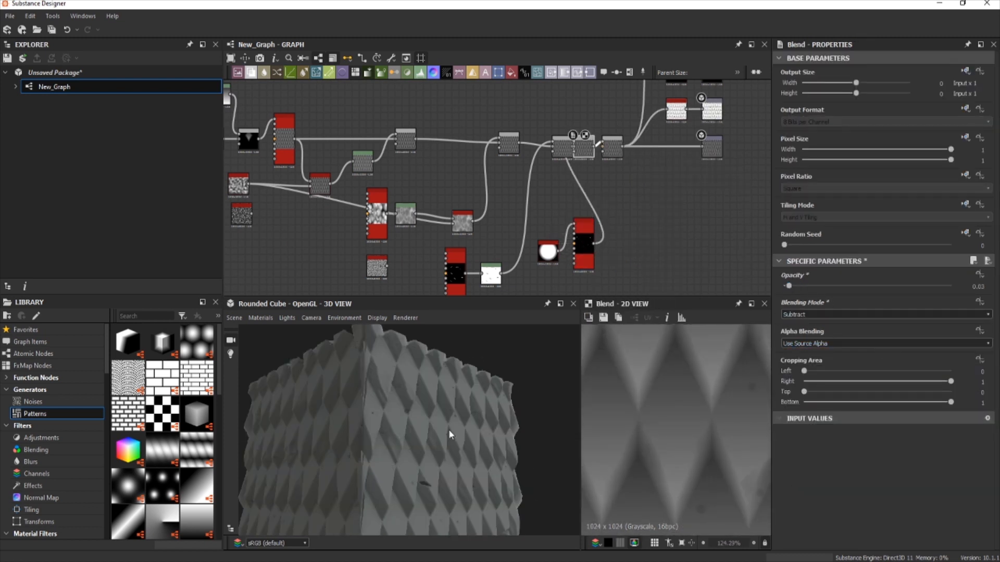
scroll(450, 431, "up", 4)
Step: Set the pit Tile Sampler's Scale Random to 0.88 for more varied pit sizes
left_click(547, 252)
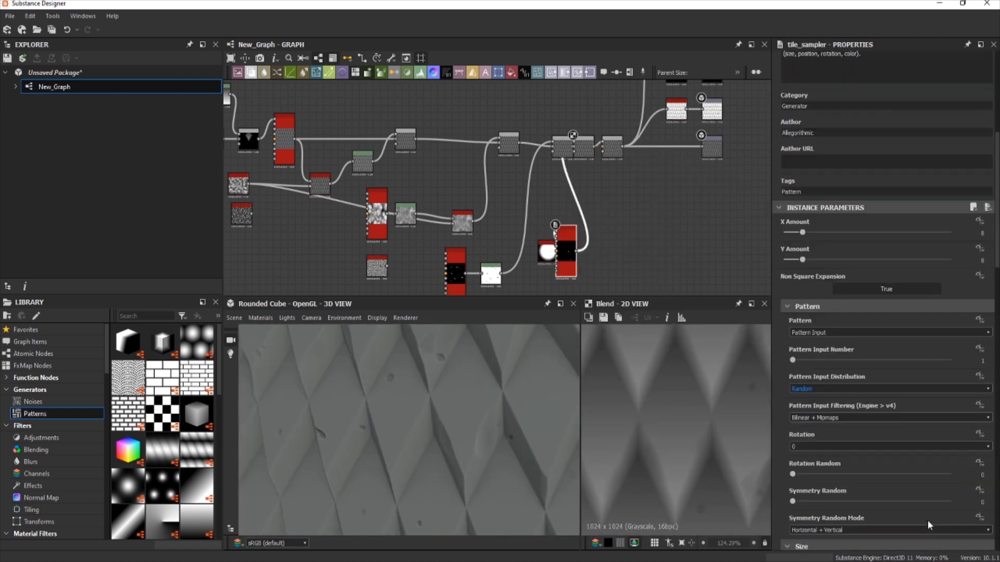
scroll(809, 332, "down", 5)
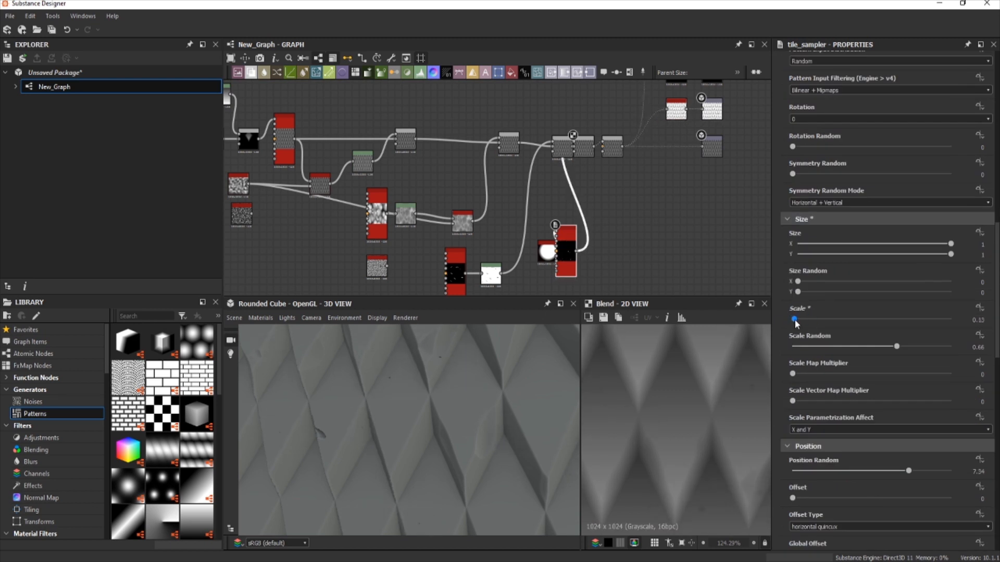
left_click_drag(896, 346, 915, 346)
left_click_drag(554, 363, 485, 371)
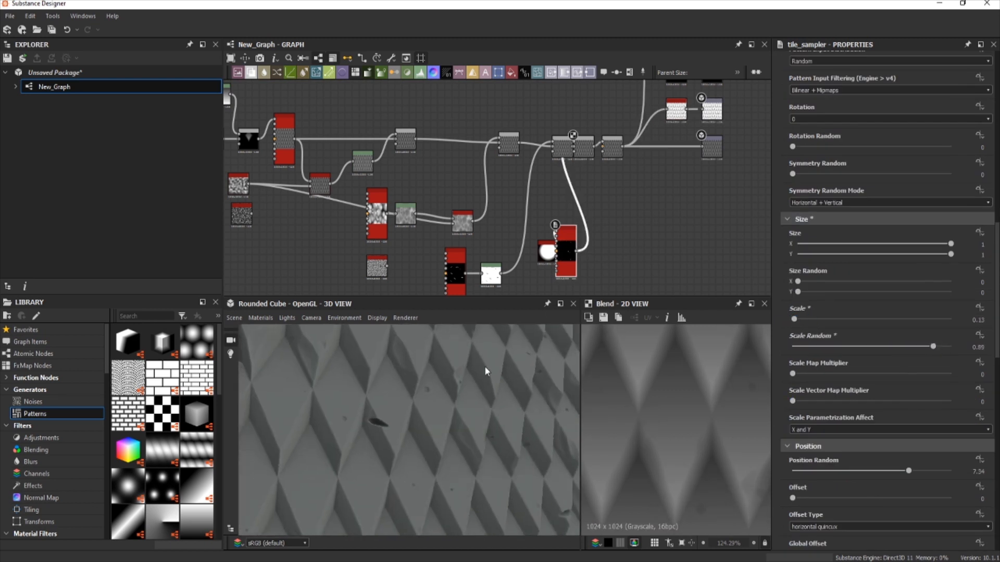
Step: Set the scratch Tile Sampler's Pattern to Bell and move the scratch Blend node clear of the pit Blend
double_click(461, 270)
scroll(855, 268, "up", 10)
left_click(820, 300)
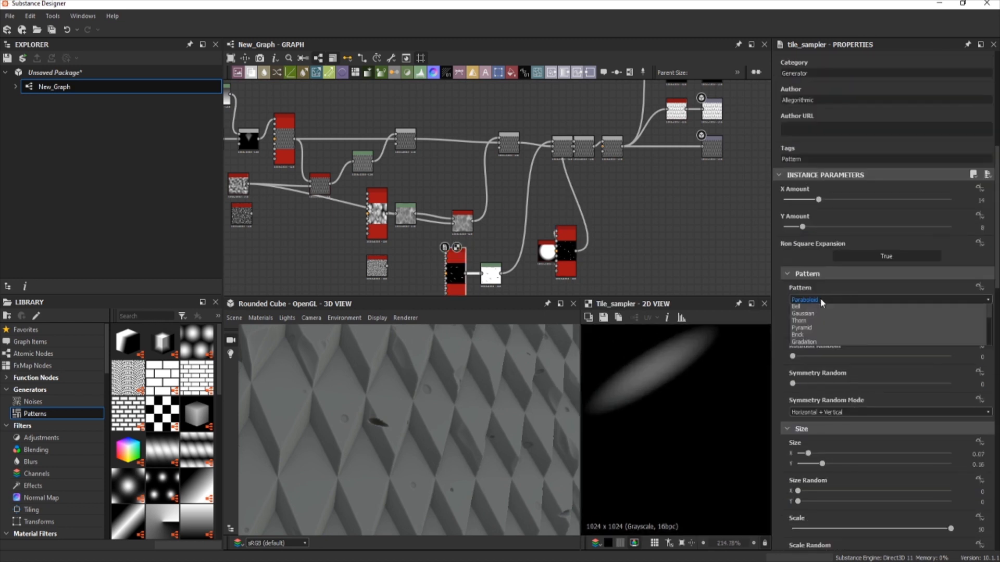
left_click(820, 300)
scroll(402, 391, "up", 4)
left_click_drag(554, 150, 540, 135)
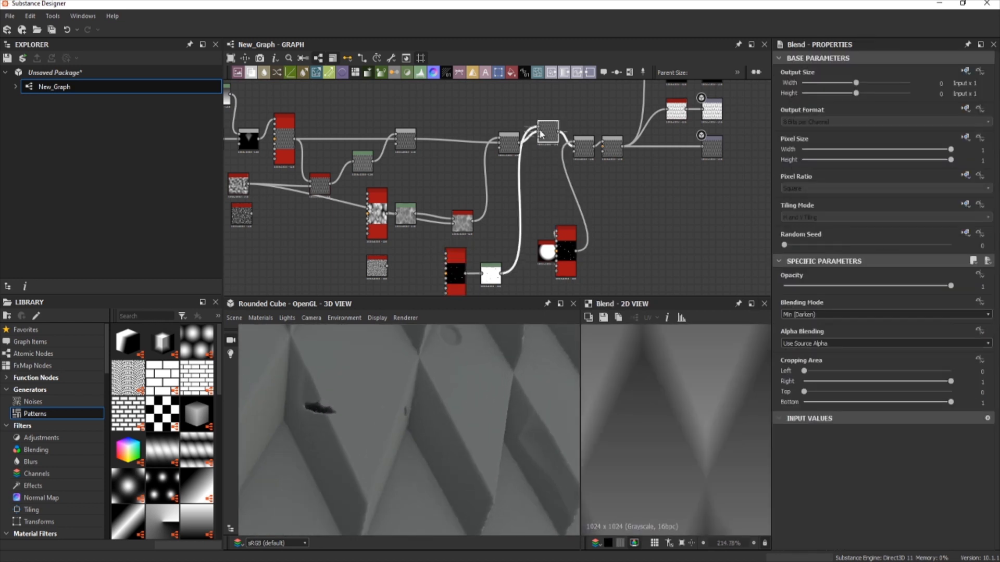
Step: Set the scratch Tile Sampler's Scale to 17.02
scroll(292, 386, "down", 5)
left_click_drag(292, 386, 364, 388)
left_click(458, 261)
scroll(944, 377, "down", 9)
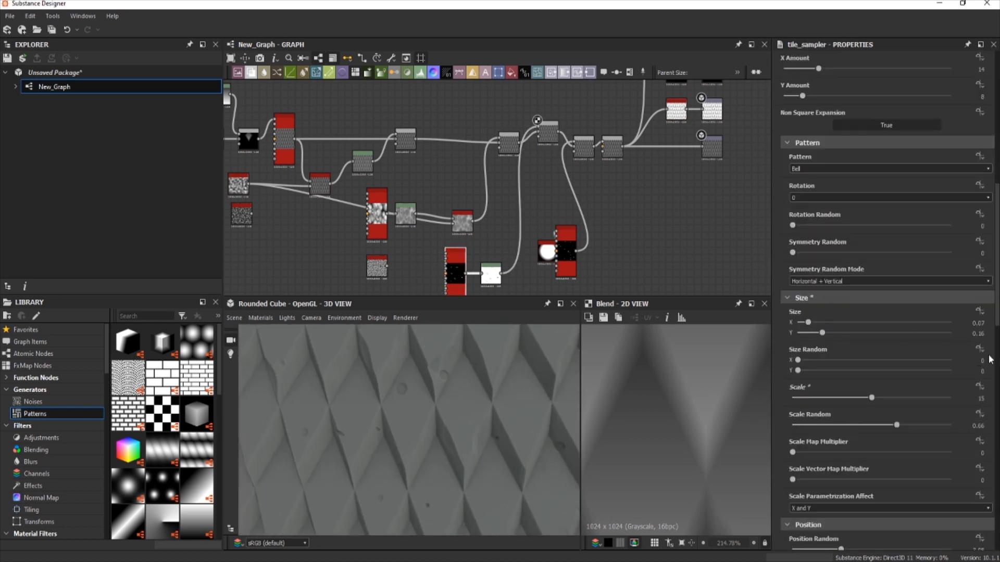
left_click_drag(871, 398, 882, 397)
scroll(402, 422, "down", 3)
left_click_drag(402, 422, 344, 417)
scroll(464, 421, "down", 2)
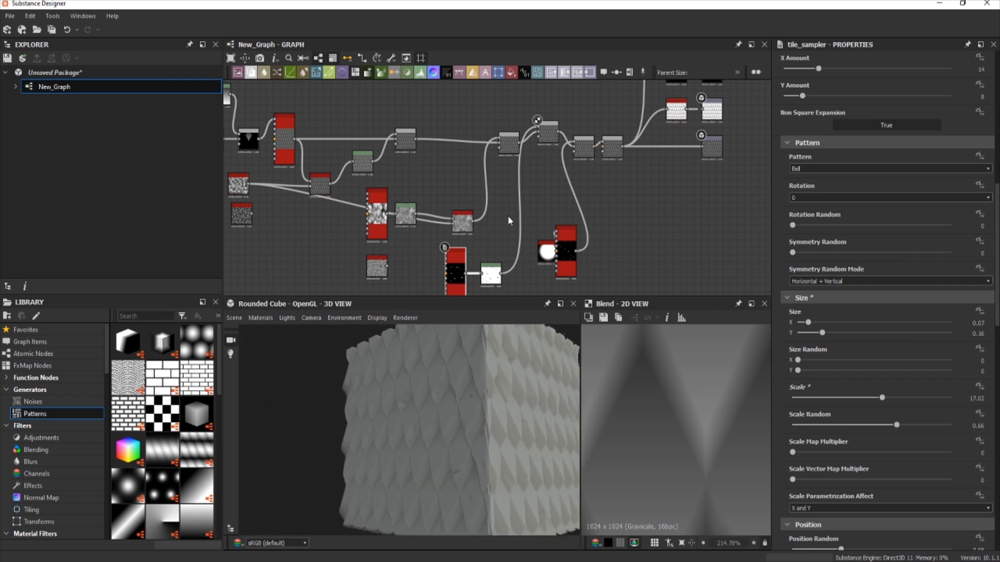
Step: Move the pattern and damage nodes away from the final Blend and outputs to make room in the graph
scroll(508, 215, "down", 5)
left_click_drag(662, 239, 483, 238)
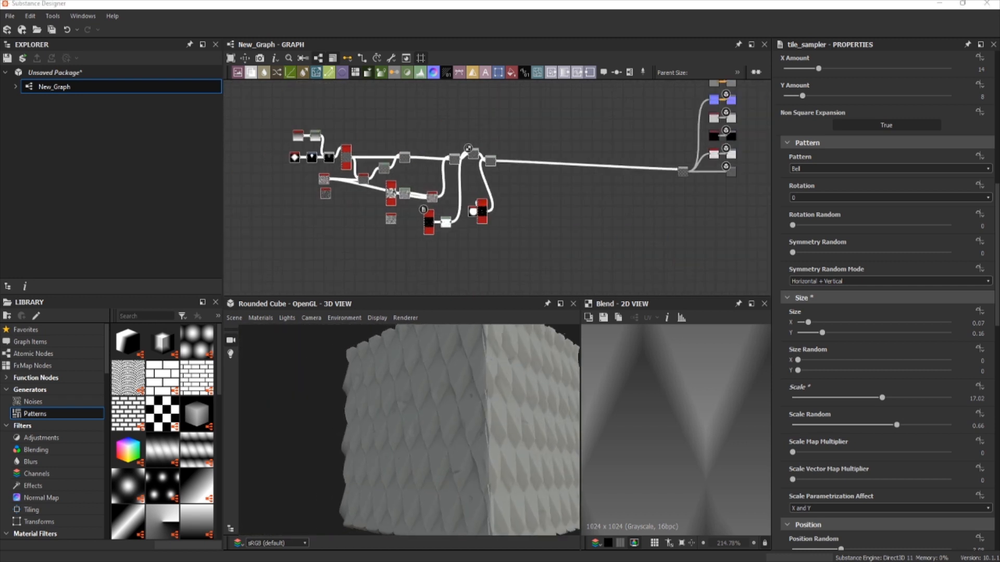
left_click_drag(547, 432, 456, 399)
scroll(473, 219, "up", 5)
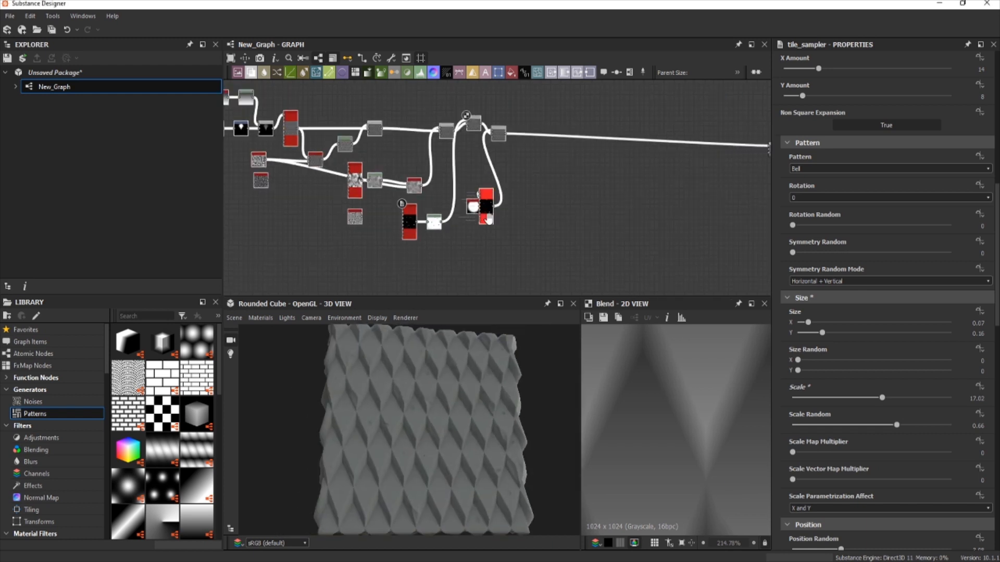
Step: Duplicate the paraboloid Tile Sampler used for the dents and place the copy in empty space below the pit nodes
middle_click_drag(377, 210, 507, 188)
scroll(507, 188, "down", 3)
left_click(483, 166)
key("ctrl+c")
key("ctrl+v")
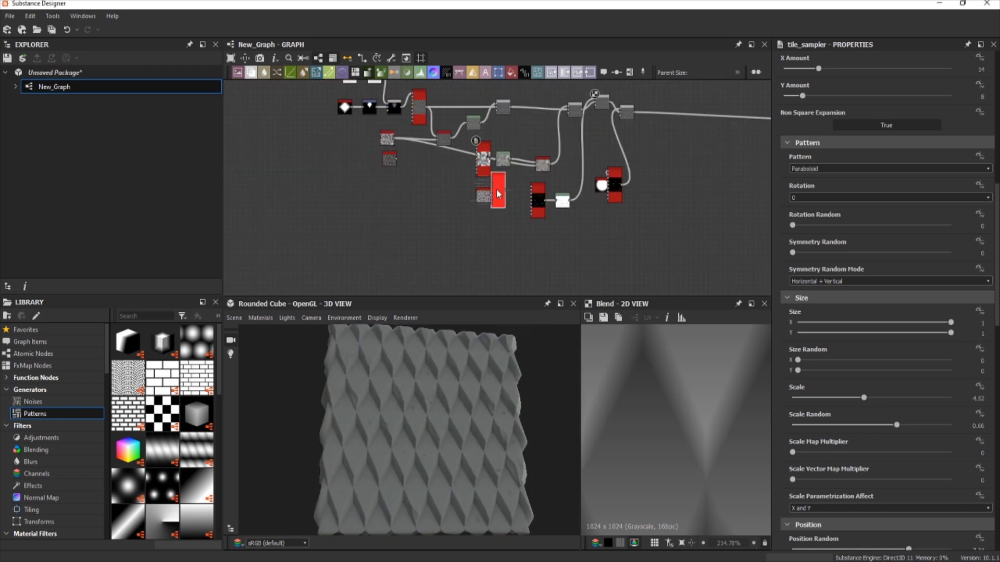
left_click_drag(498, 194, 597, 258)
double_click(597, 257)
Step: Set the duplicated Tile Sampler's X Amount to 8
scroll(885, 411, "down", 5)
scroll(732, 411, "down", 6)
scroll(731, 408, "down", 5)
scroll(828, 202, "up", 5)
left_click_drag(817, 135, 804, 135)
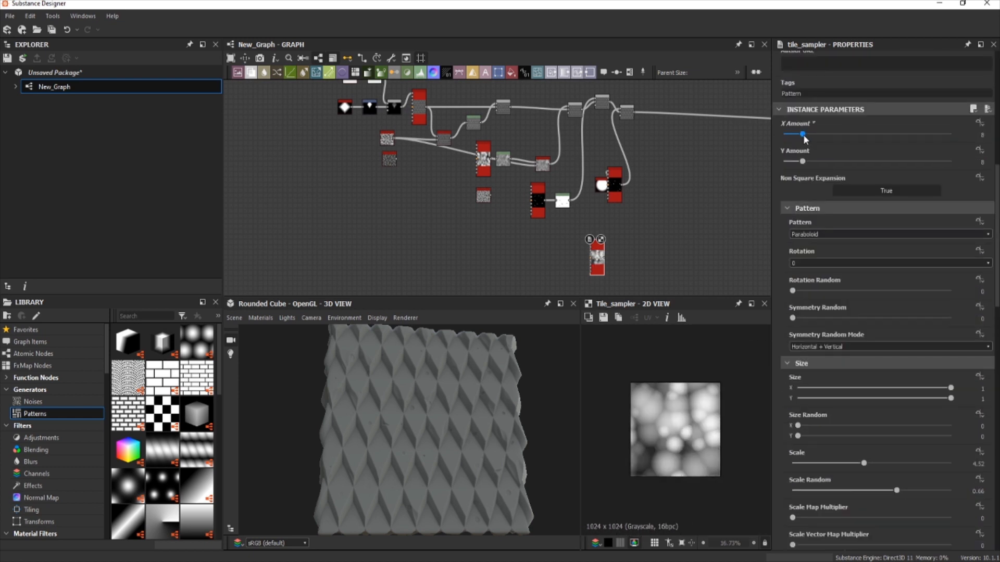
scroll(591, 250, "up", 3)
key("space")
type("a")
left_click_drag(600, 262, 616, 220)
left_click(637, 309)
key("ctrl+z")
Step: Add a Directional Warp after the duplicated Tile Sampler and raise its Intensity to the slider's maximum
key("space")
type("wa")
left_click(654, 286)
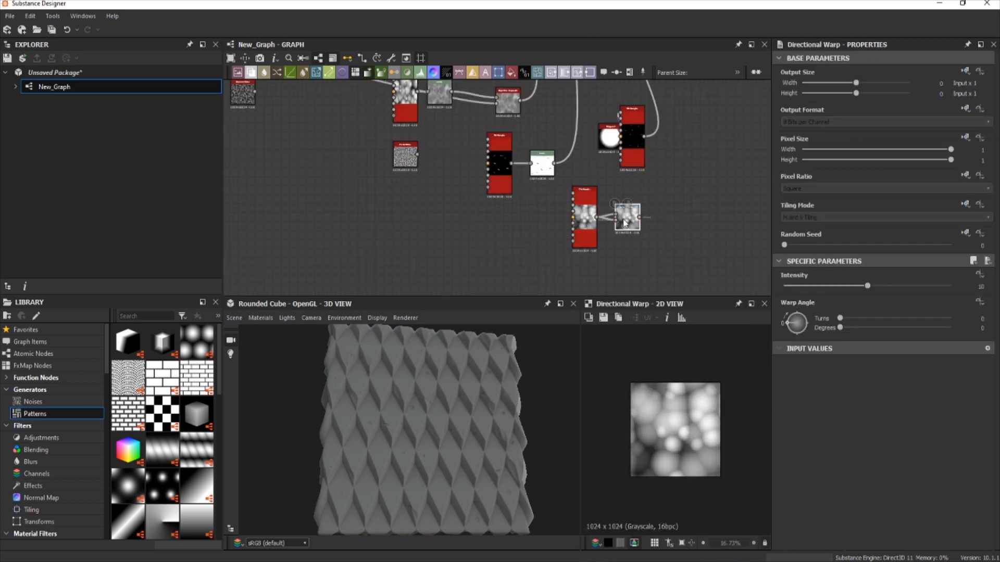
scroll(681, 492, "up", 4)
left_click_drag(862, 286, 954, 286)
Step: Add an Edge Detect node after the Directional Warp with Edge Width 1.42 and Edge Roundness 1.2
key("space")
type("ed")
left_click(664, 239)
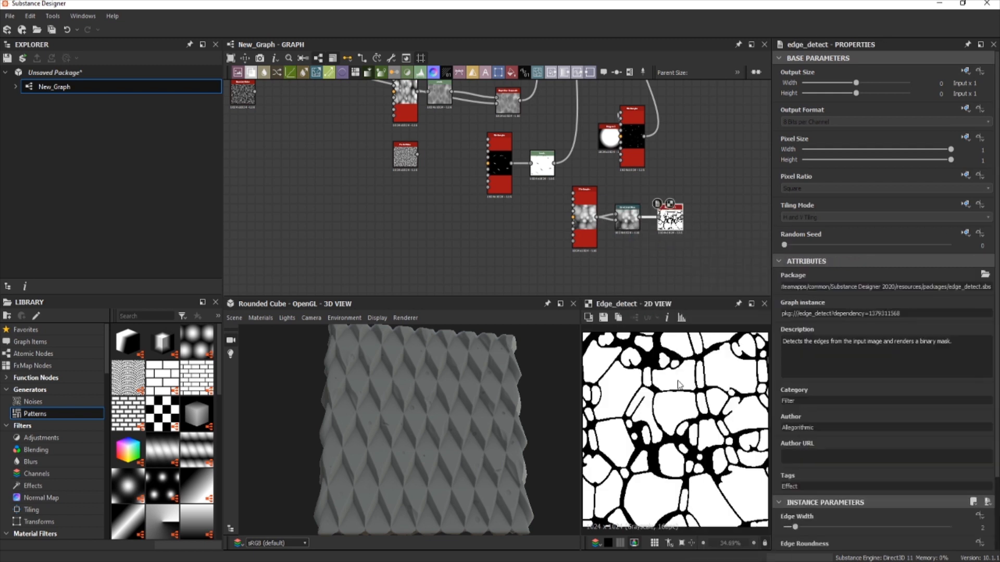
scroll(680, 384, "down", 2)
scroll(797, 468, "down", 3)
left_click_drag(794, 443, 788, 443)
scroll(627, 453, "up", 7)
left_click_drag(826, 470, 796, 470)
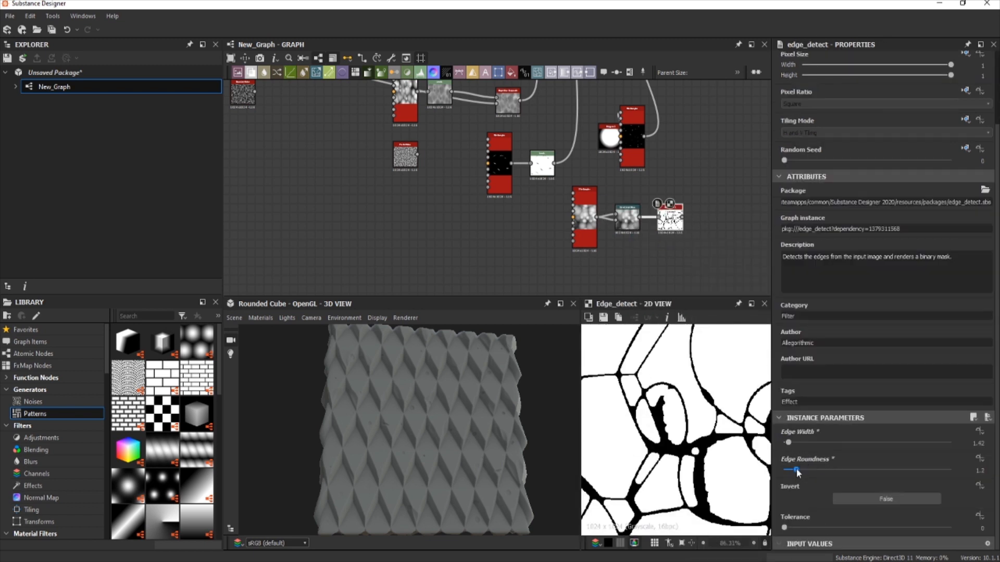
Step: Set the duplicated Tile Sampler's Scale to 7.57 for larger crack cells
left_click(585, 221)
scroll(918, 430, "down", 5)
scroll(917, 426, "down", 4)
left_click_drag(864, 280, 913, 280)
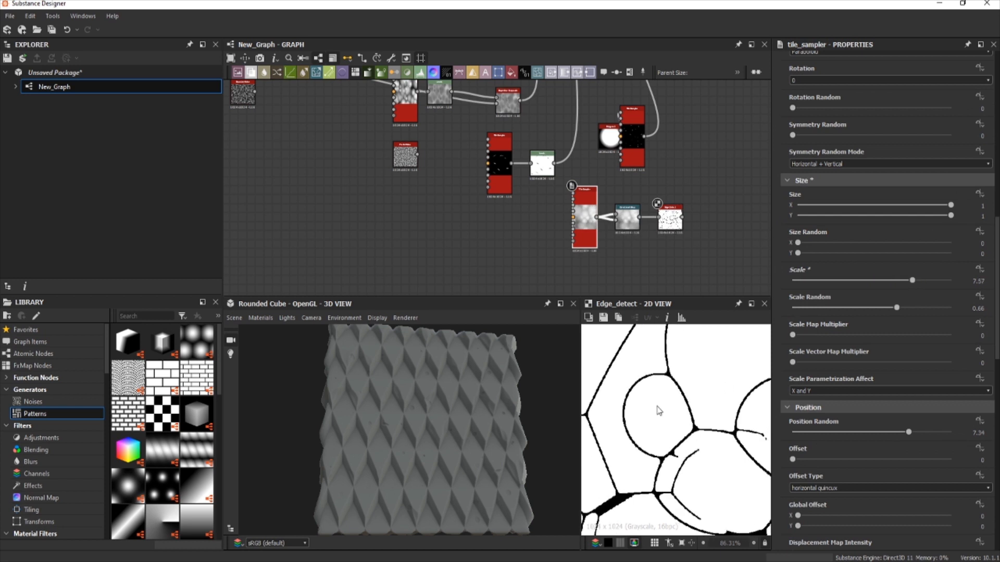
scroll(658, 409, "down", 5)
Step: Adjust the Directional Warp's angle and drive its intensity input with the spare Perlin Noise, setting the noise Scale to 11
left_click(628, 219)
left_click_drag(788, 323, 810, 328)
middle_click_drag(570, 235, 564, 230)
left_click_drag(400, 151, 611, 214)
left_click_drag(460, 227, 522, 262)
left_click_drag(865, 527, 810, 527)
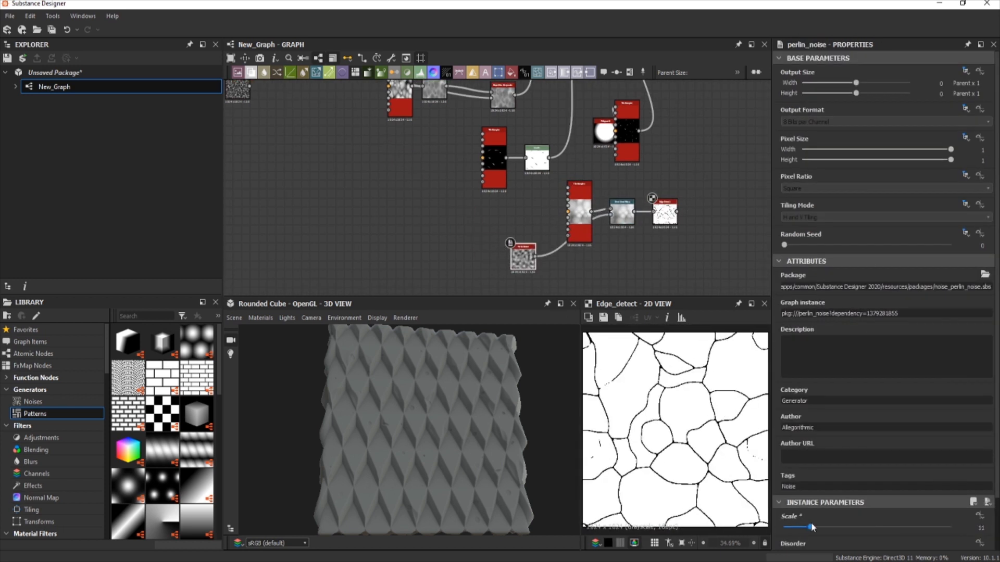
Step: Move the Edge Detect node farther from the Directional Warp and increase its Edge Width
scroll(664, 224, "up", 2)
left_click_drag(651, 214, 708, 207)
left_click(706, 206)
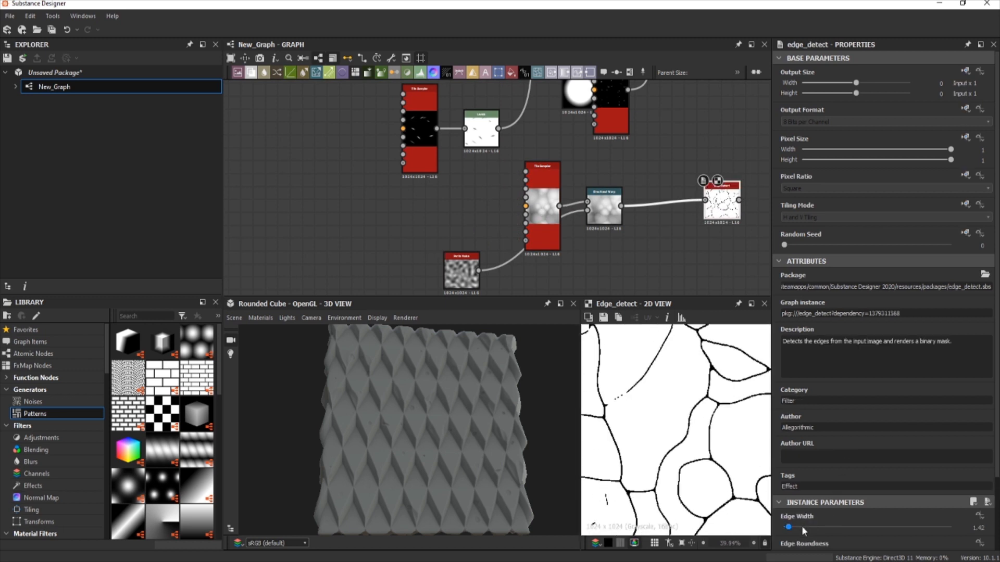
left_click_drag(802, 527, 819, 527)
Step: Insert a second Directional Warp between the first one and the Edge Detect node
middle_click_drag(686, 271, 552, 243)
left_click_drag(588, 174, 691, 174)
scroll(683, 429, "down", 6)
scroll(683, 429, "up", 4)
key("space")
type("war")
left_click(567, 228)
key("space")
type("cry")
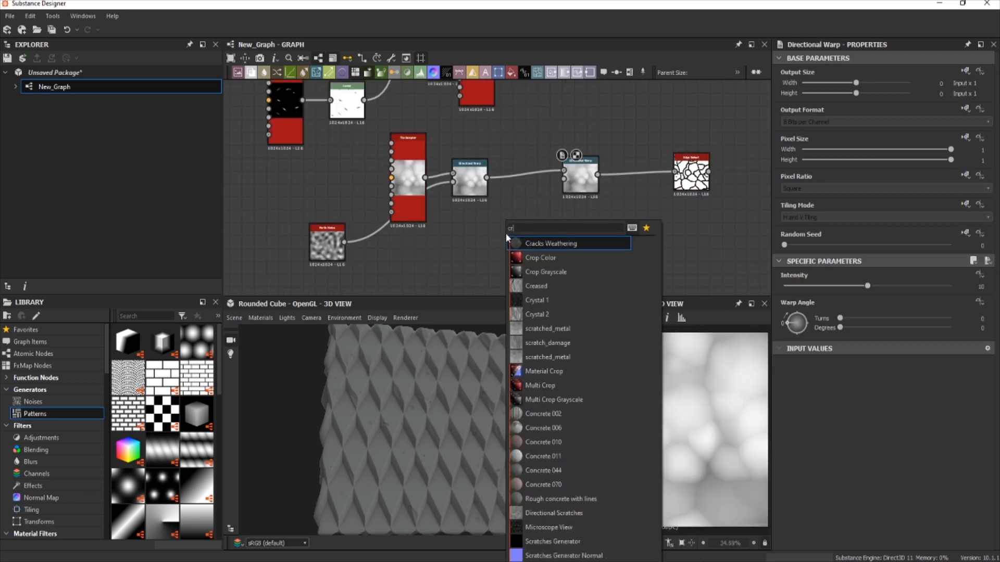
left_click(508, 253)
Step: Add a Crystal 1 noise, reduce its Scale and connect it to the second Directional Warp's intensity input
key("space")
type("cr")
left_click(535, 299)
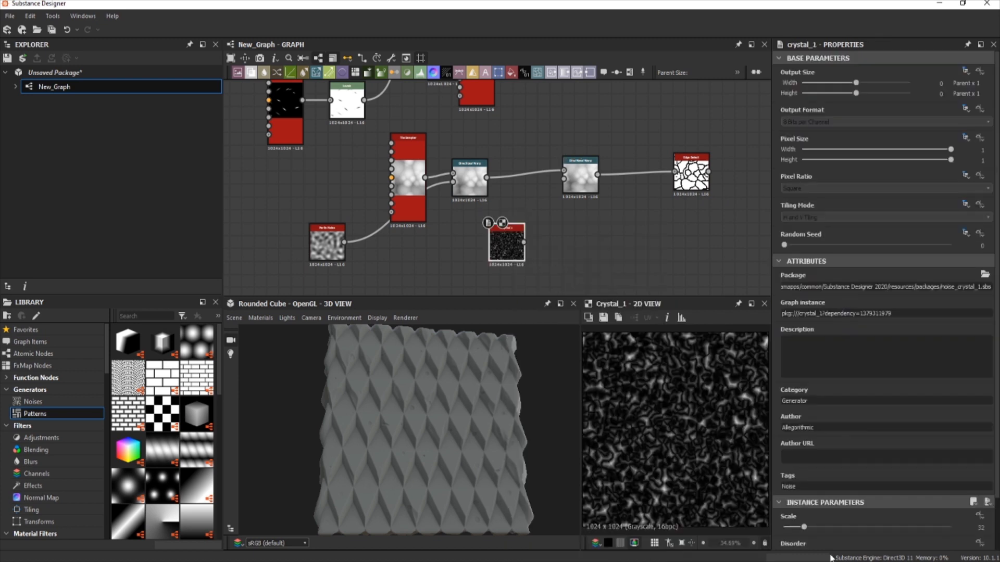
left_click_drag(804, 527, 788, 528)
left_click_drag(524, 242, 564, 179)
double_click(578, 174)
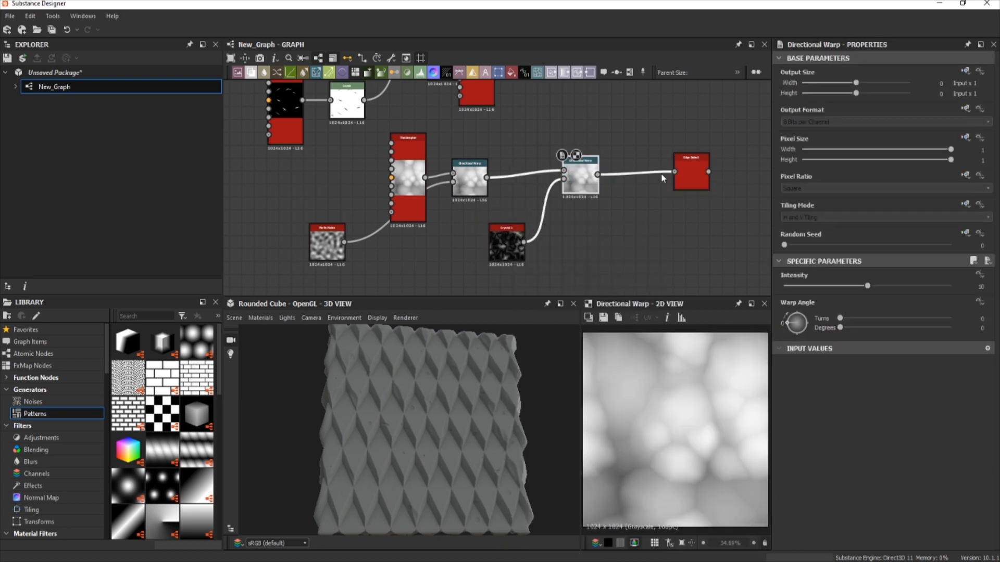
Step: Set the Edge Detect node's Edge Width to 1.7
double_click(690, 174)
left_click_drag(775, 529, 792, 524)
scroll(700, 390, "up", 4)
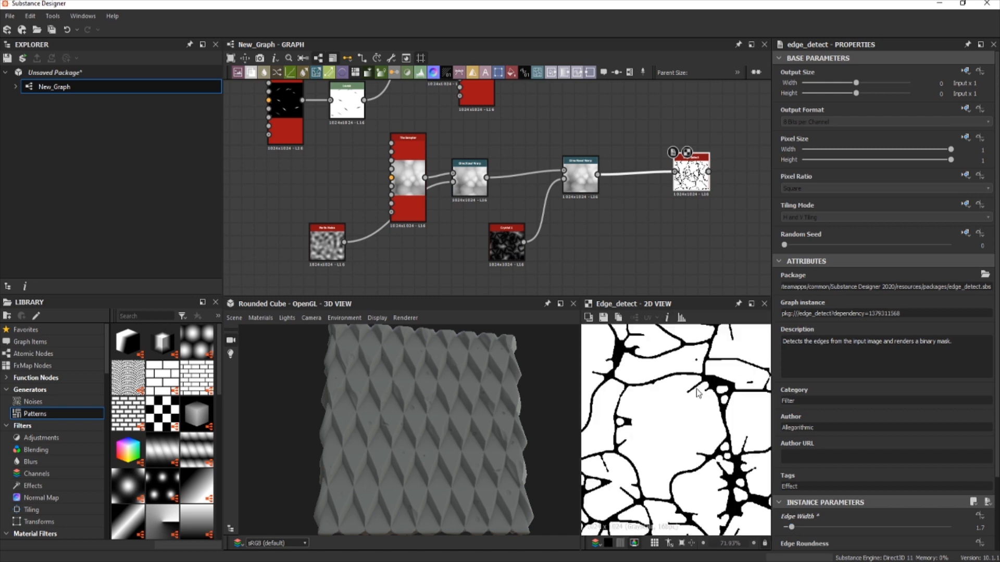
Step: Set the Crystal 1 noise's Scale to 3 and its Disorder to 0.53
left_click(506, 245)
left_click(982, 528)
type("3")
key("Return")
scroll(820, 499, "down", 2)
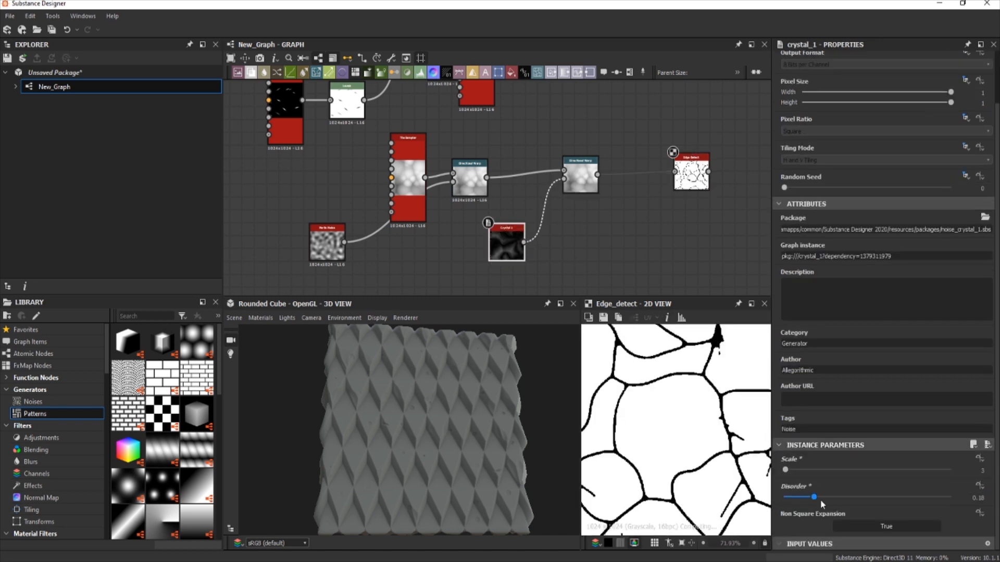
left_click_drag(820, 498, 872, 500)
Step: Rewire the chain so Edge Detect follows the first Directional Warp and feeds the second Directional Warp
left_click_drag(675, 172, 487, 178)
left_click_drag(580, 176, 734, 211)
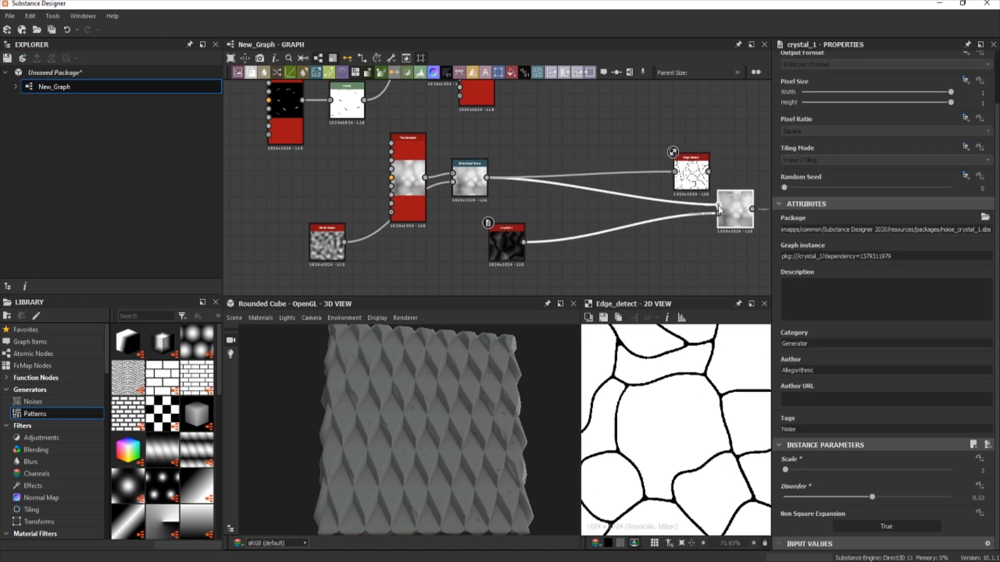
left_click_drag(691, 174, 580, 155)
left_click_drag(598, 152, 654, 167)
Step: Set the second Directional Warp's Intensity to 60 and move the Crystal 1 noise below the Edge Detect node
double_click(654, 166)
left_click_drag(867, 286, 978, 277)
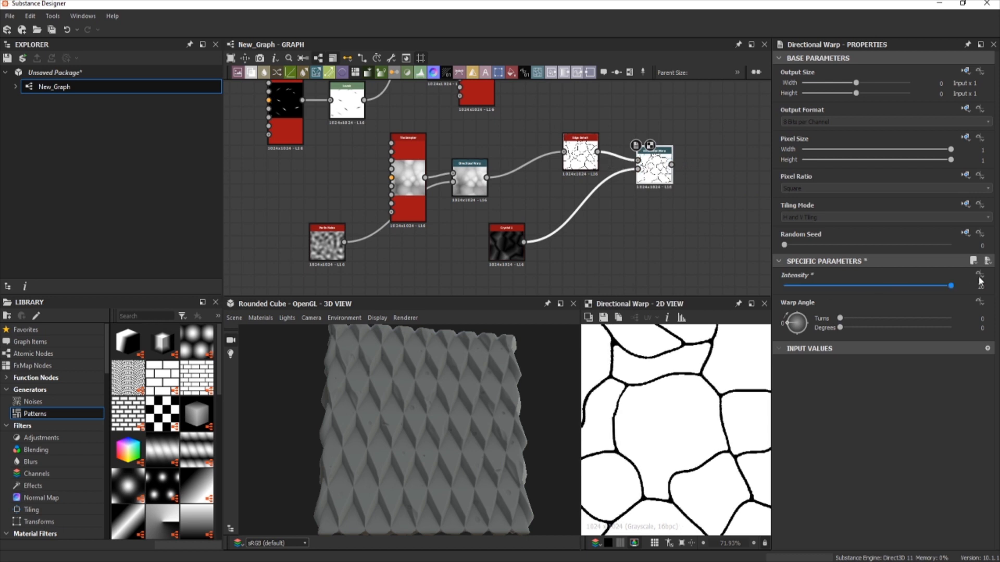
left_click_drag(507, 242, 580, 229)
left_click(977, 287)
type("60")
key("Return")
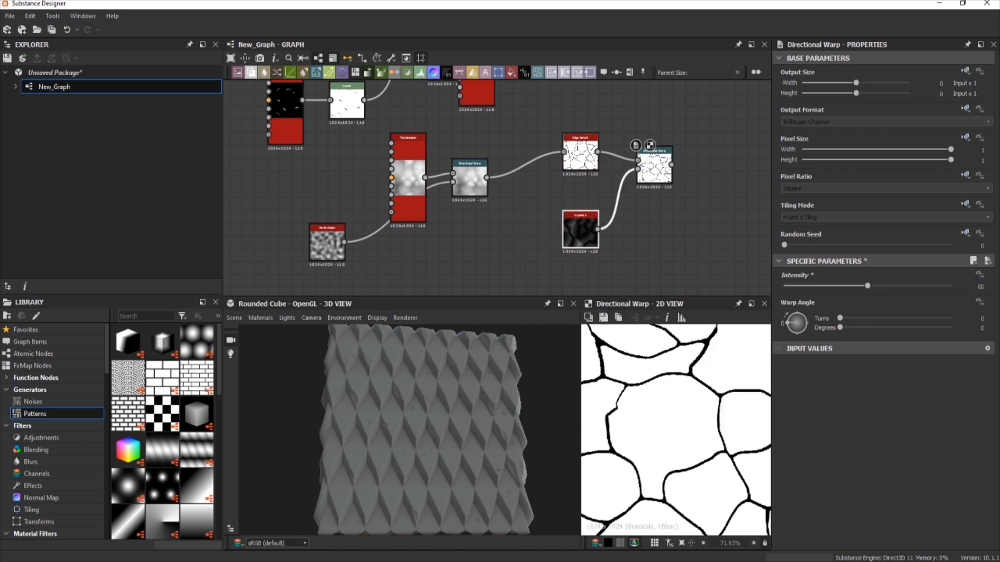
Step: Try softening the warped crack lines with a Bevel node after the second Directional Warp
mouse_move(750, 458)
middle_mouse_down()
mouse_move(656, 462)
mouse_move(755, 464)
middle_mouse_up()
scroll(750, 453, "up", 2)
middle_click_drag(629, 203, 600, 212)
middle_click_drag(655, 191, 606, 210)
left_click(580, 200)
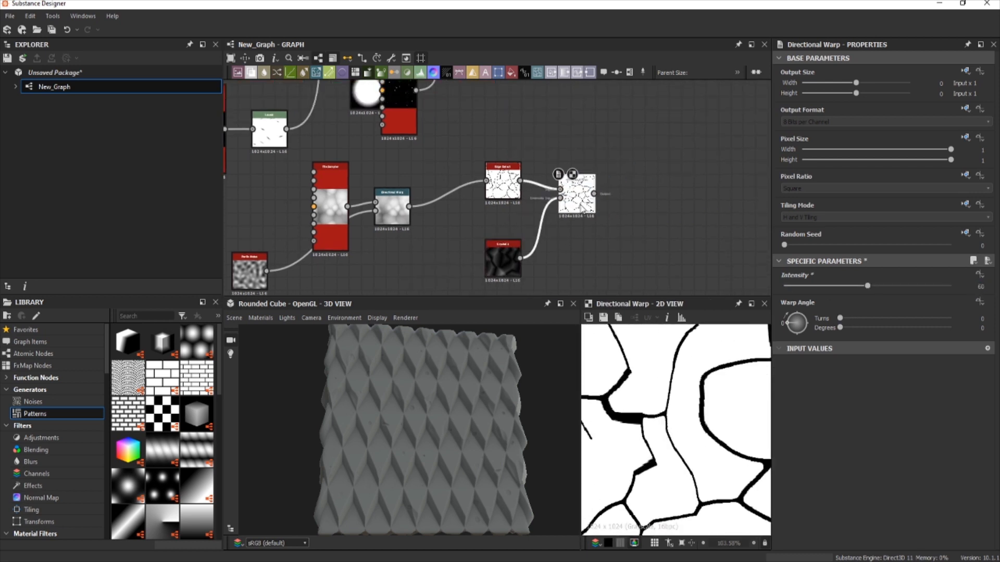
key("space")
type("bevel")
key("Return")
double_click(639, 199)
left_click_drag(901, 529, 790, 527)
key("Delete")
Step: Add a Blur HQ Grayscale node after the second Directional Warp with an Intensity of 0.6
double_click(584, 198)
key("space")
type("bl")
left_click(632, 277)
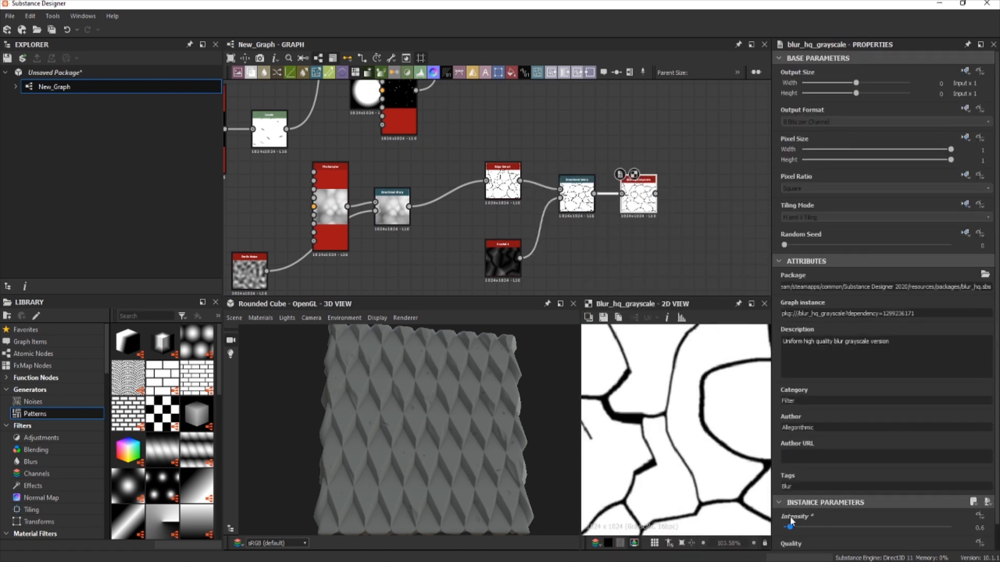
scroll(647, 237, "up", 2)
Step: Add a Blend node after the Blur HQ Grayscale node
key("space")
type("b")
key("Return")
Step: Add a Perlin Noise below the blur, connect it to the crack Blend's foreground and lower its Scale
middle_click_drag(671, 240, 564, 202)
key("space")
type("per")
key("Return")
left_click_drag(595, 106, 590, 193)
left_click_drag(560, 194, 525, 193)
left_click_drag(865, 527, 800, 525)
Step: Preview the crack Blend and set the Blur HQ Grayscale's Intensity to 1.6
double_click(620, 129)
scroll(829, 317, "down", 1)
left_click(530, 125)
scroll(724, 433, "up", 6)
scroll(723, 419, "down", 7)
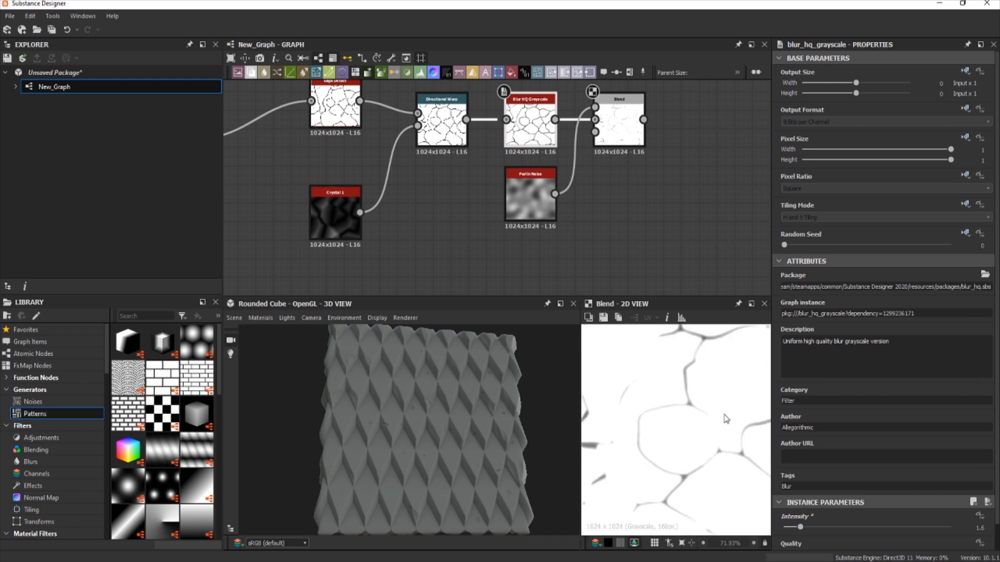
Step: Insert a Blend node into the main chain between the pit Blend and the final Blend before the outputs
middle_click_drag(585, 100, 476, 291)
scroll(476, 292, "down", 5)
left_click_drag(399, 131, 404, 155)
key("space")
left_click(431, 192)
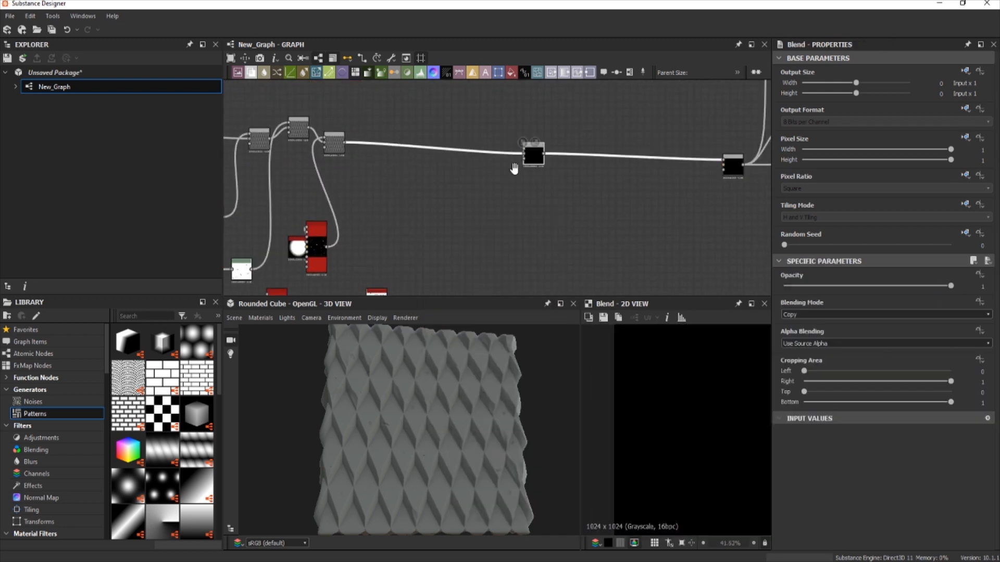
Step: Connect the crack mask Blend to the new main-chain Blend's foreground, set it to Multiply and lower its Opacity to 0.17
middle_click_drag(514, 168, 514, 151)
left_click_drag(524, 134, 502, 290)
scroll(824, 314, "down", 3)
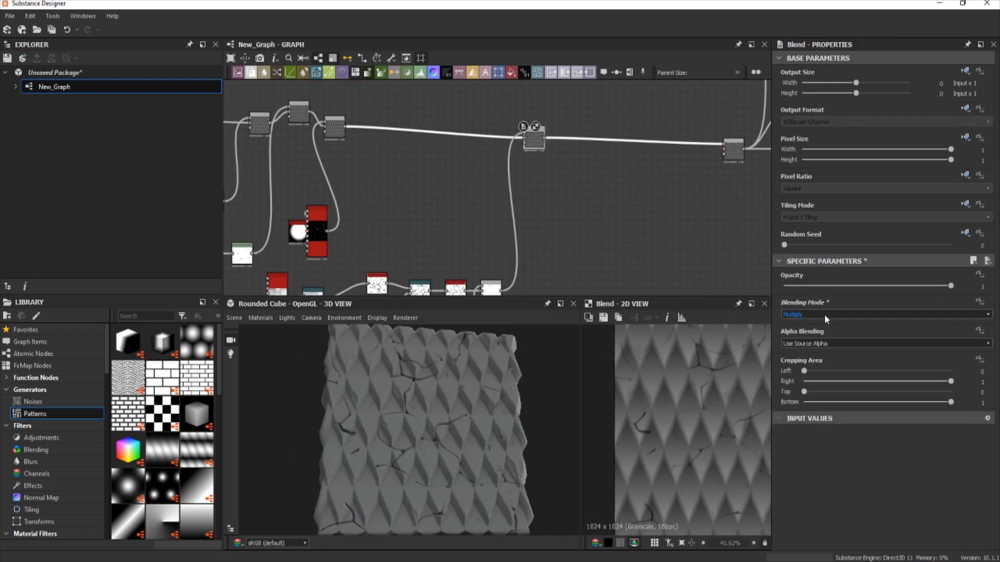
left_click(811, 286)
scroll(483, 421, "up", 5)
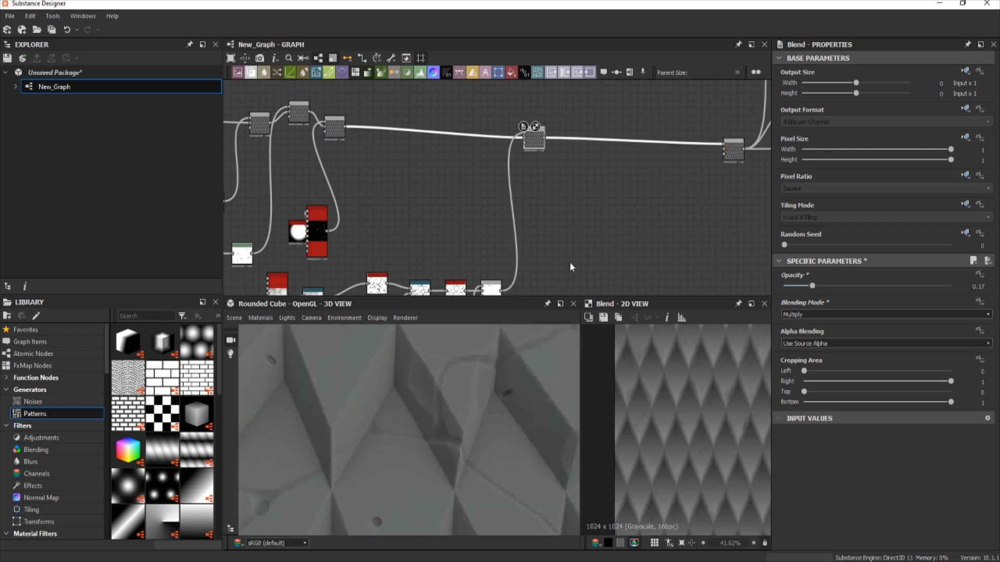
Step: Insert a Levels node between the crack mask Blend and the Multiply Blend
middle_click_drag(570, 262, 531, 189)
left_click(452, 217)
key("space")
type("le")
key("Return")
scroll(575, 261, "up", 3)
scroll(648, 425, "up", 4)
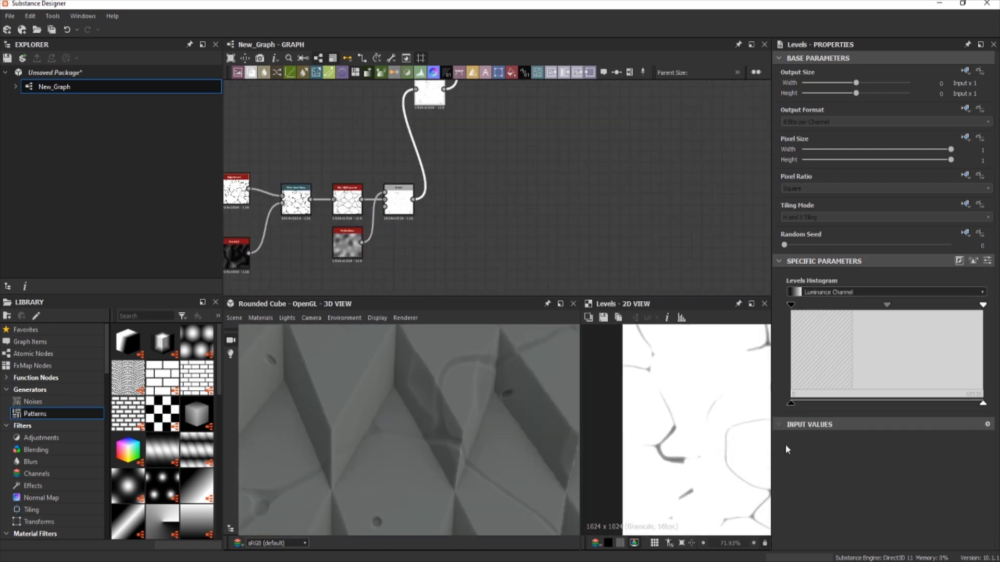
Step: Raise the Levels node's input black point to darken the cracks
scroll(469, 432, "up", 5)
scroll(657, 432, "up", 5)
middle_click_drag(685, 449, 726, 442)
left_click_drag(792, 308, 957, 305)
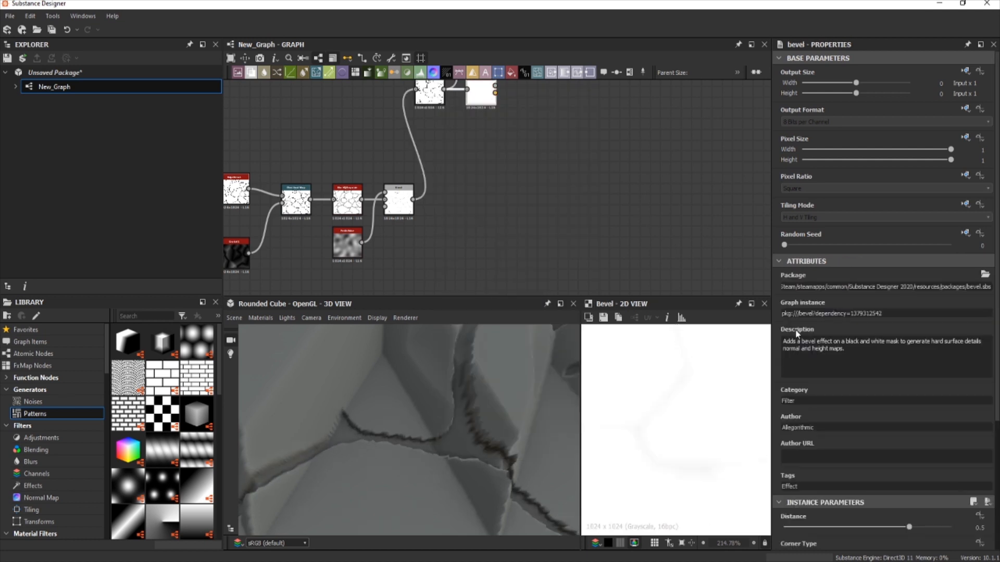
Step: Set the Bevel's Distance to 0.03, connect its height output to the Multiply Blend and preview the height
left_click_drag(908, 527, 870, 527)
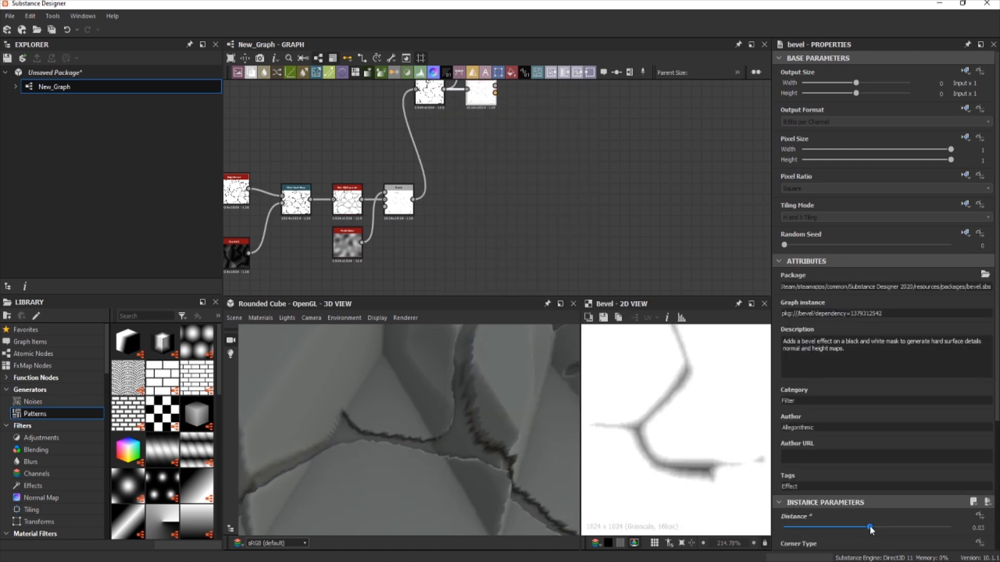
middle_click_drag(498, 92, 475, 211)
left_click_drag(475, 211, 423, 95)
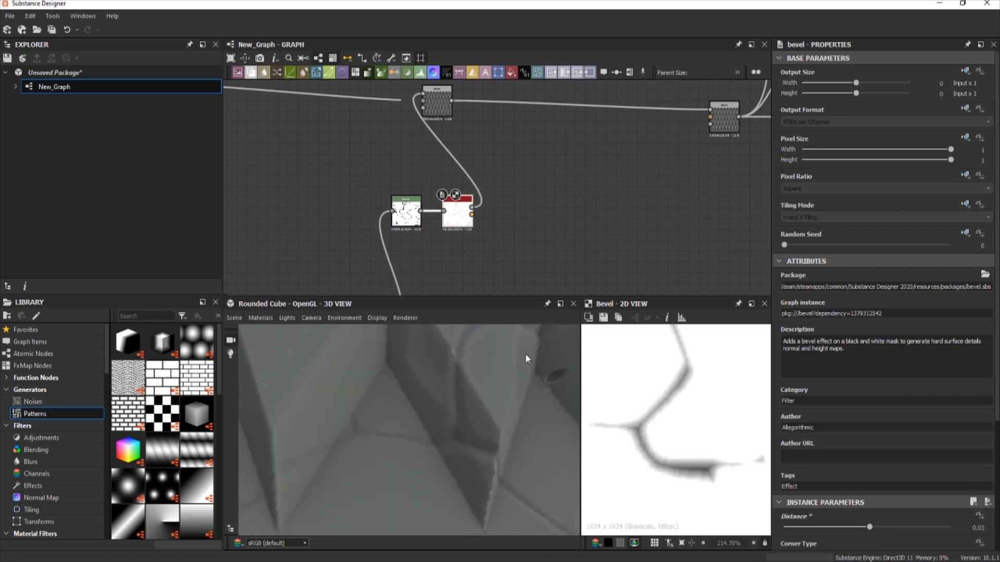
left_click_drag(399, 214, 306, 216)
left_click_drag(457, 214, 386, 216)
scroll(885, 364, "down", 5)
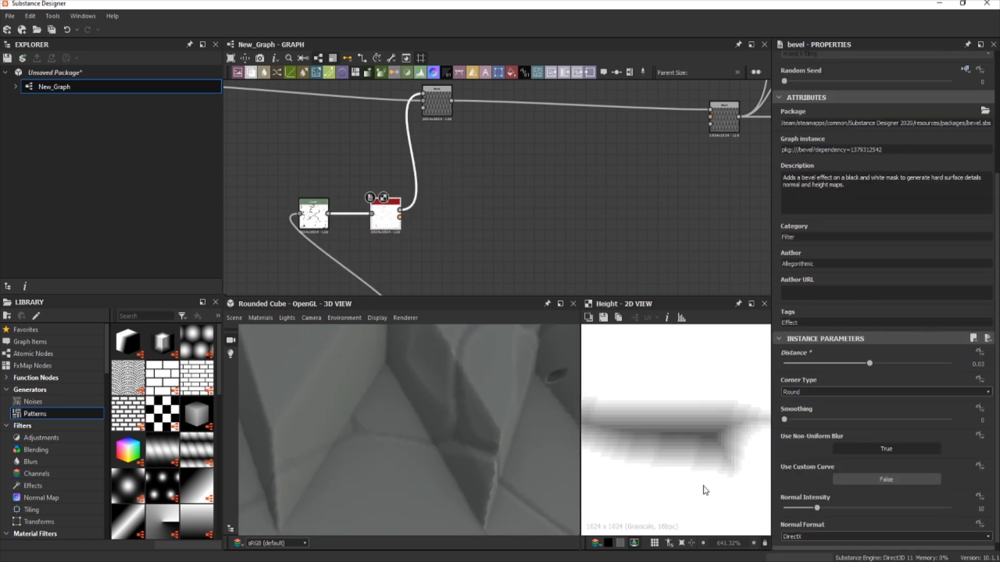
Step: Try a little Smoothing on the Bevel, return it to 0 and inspect the crack height map
left_click(794, 420)
left_click_drag(795, 420, 784, 420)
scroll(704, 392, "down", 10)
middle_click_drag(704, 394, 588, 414)
scroll(588, 414, "up", 2)
scroll(438, 381, "down", 5)
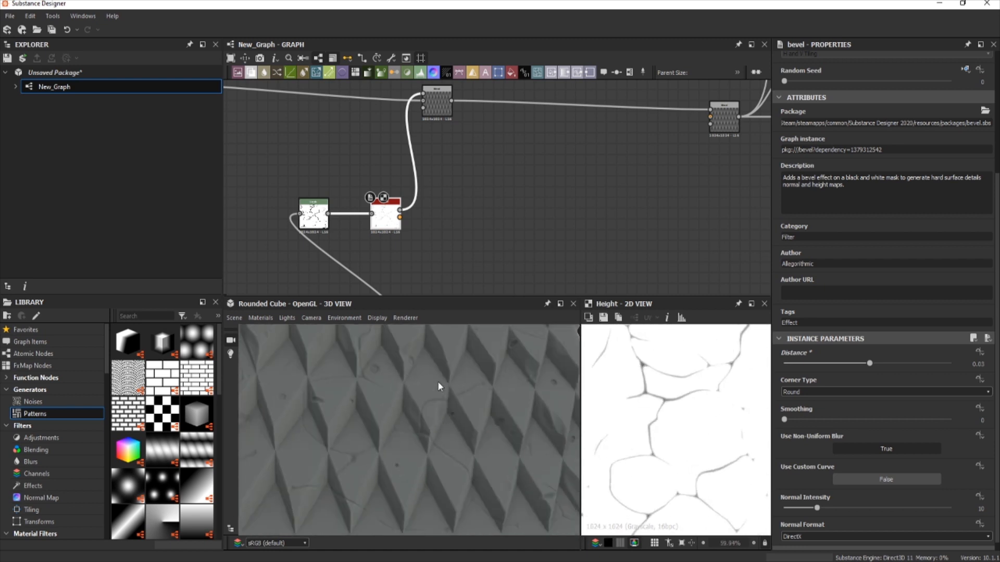
Step: Reconnect the Levels node directly to the Multiply Blend, reset its range to default and delete the Bevel node
left_click_drag(438, 382, 484, 377)
scroll(331, 260, "up", 3)
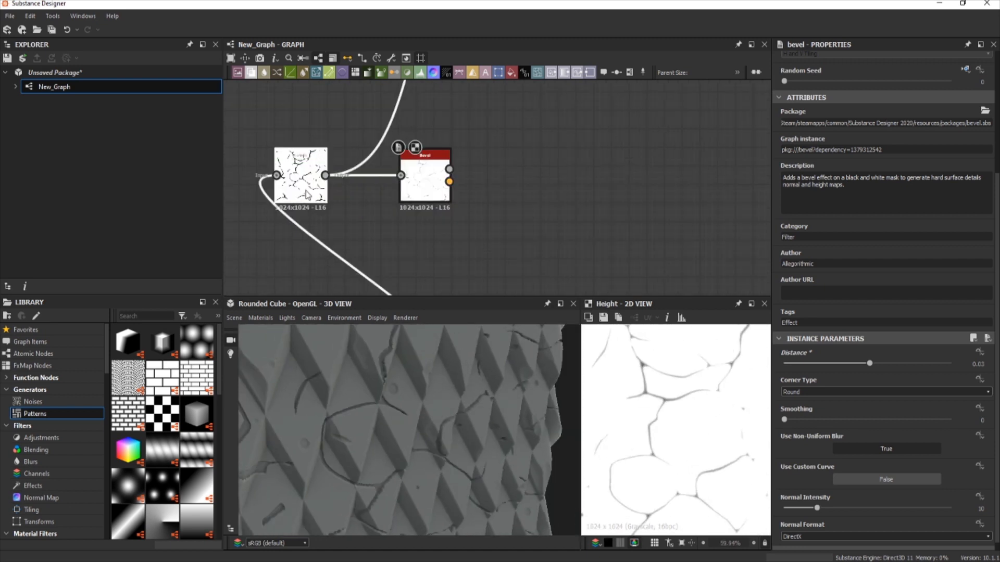
left_click(300, 180)
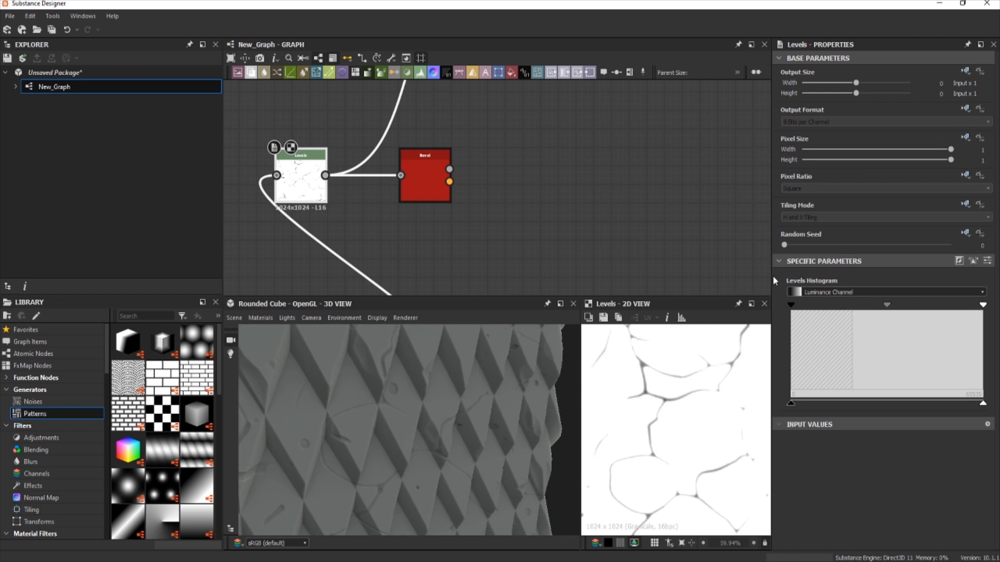
left_click_drag(395, 443, 474, 408)
left_click(426, 175)
key("Delete")
Step: Insert a Slope Blur Grayscale node between the Levels node and the Multiply Blend
left_click(297, 189)
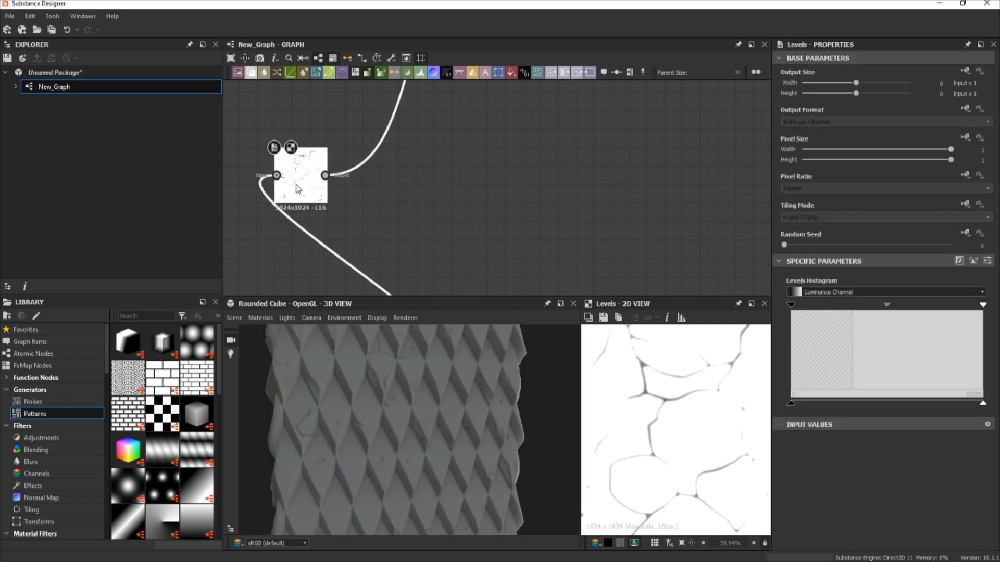
key("space")
type("slope")
key("Return")
left_click_drag(397, 195, 521, 177)
Step: Add a Crystal 1 noise, lower its Scale and connect it to the Slope Blur's slope input
key("space")
type("crystal")
key("Return")
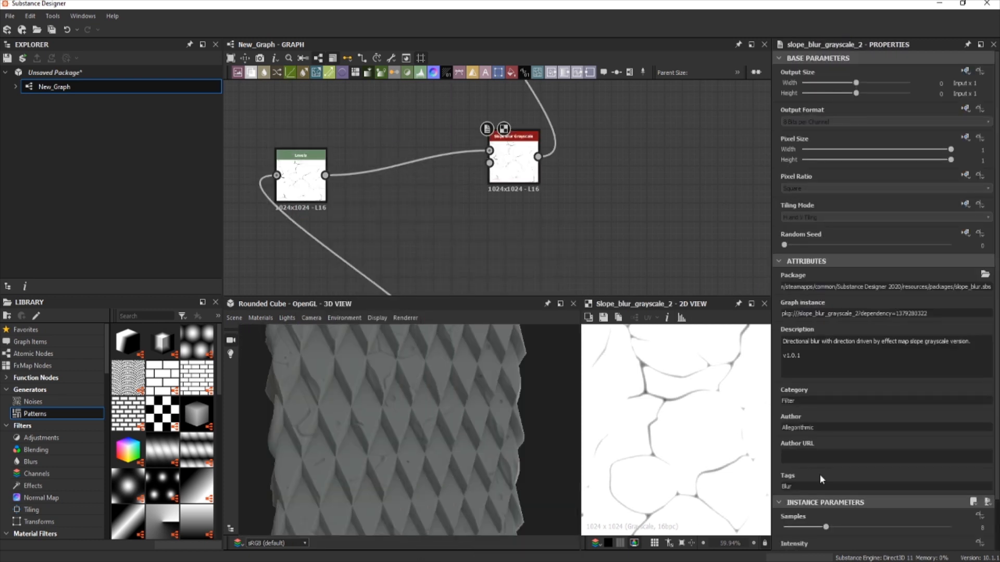
left_click_drag(804, 527, 789, 527)
left_click_drag(449, 230, 490, 163)
Step: Set the crack Slope Blur's Samples to 32, Intensity to 0.5 and Mode to Min, and check the result on the cube
double_click(509, 168)
left_click_drag(828, 527, 953, 527)
scroll(859, 508, "down", 3)
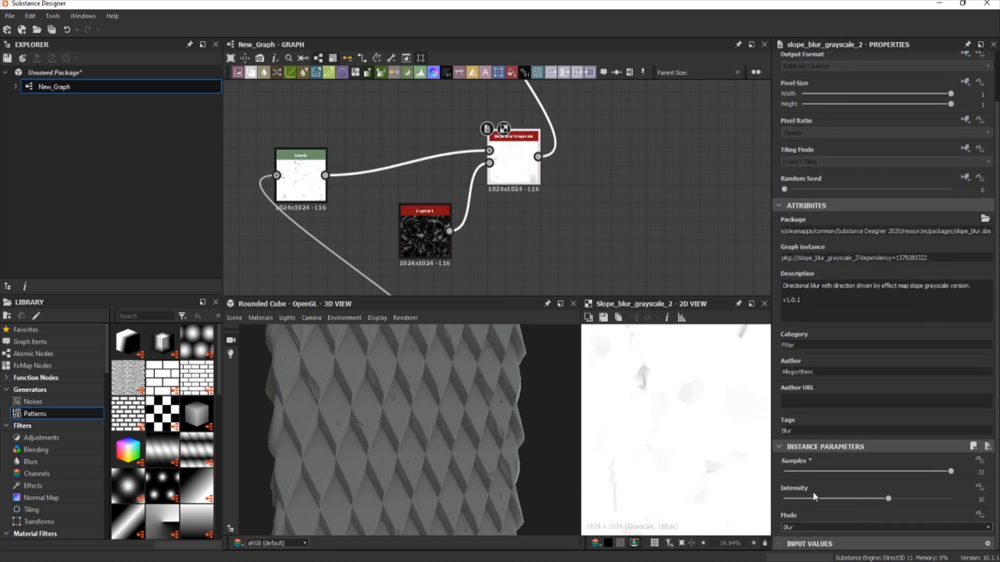
left_click_drag(813, 498, 789, 499)
scroll(795, 527, "down", 1)
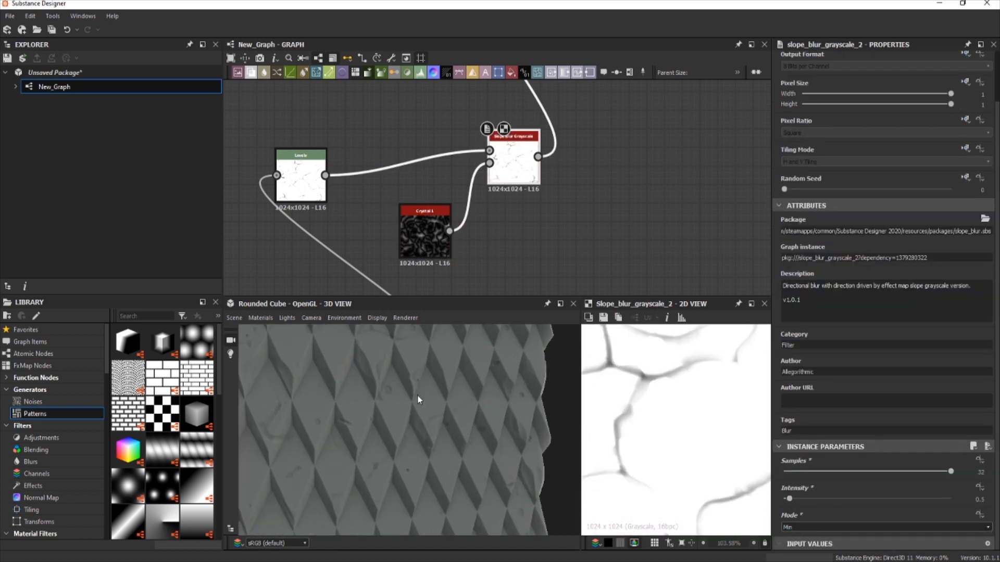
scroll(396, 422, "up", 5)
scroll(430, 412, "down", 5)
left_click_drag(430, 412, 374, 380)
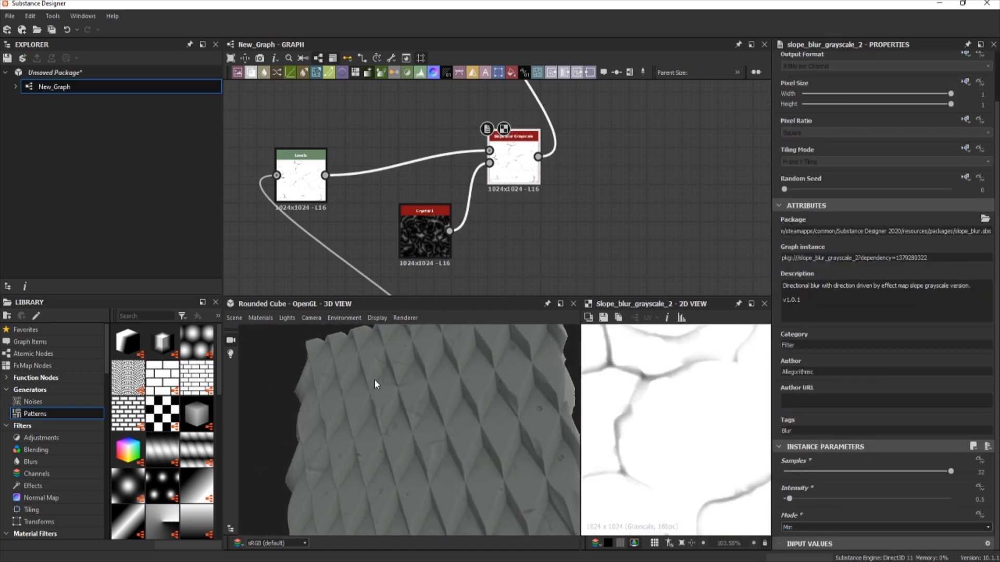
Step: Preview the crack Multiply Blend and add a Gradient Map fed by its output
middle_click_drag(512, 141, 557, 201)
scroll(382, 175, "down", 2)
middle_click_drag(411, 224, 408, 252)
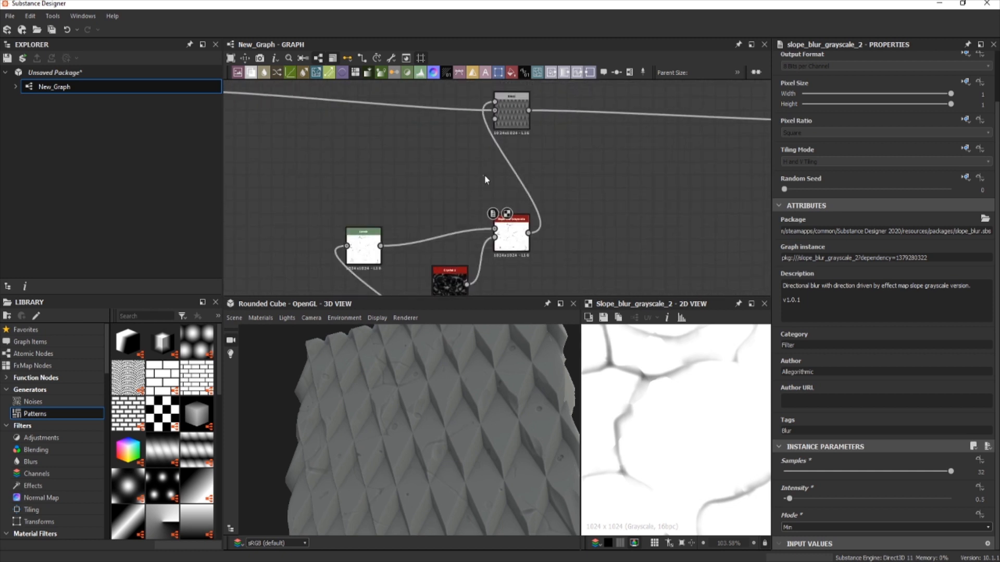
scroll(715, 412, "down", 7)
double_click(509, 104)
left_click_drag(509, 104, 509, 85)
middle_click_drag(557, 108, 484, 130)
scroll(484, 130, "down", 2)
middle_click_drag(667, 125, 538, 244)
key("space")
key("Return")
left_click_drag(336, 239, 423, 193)
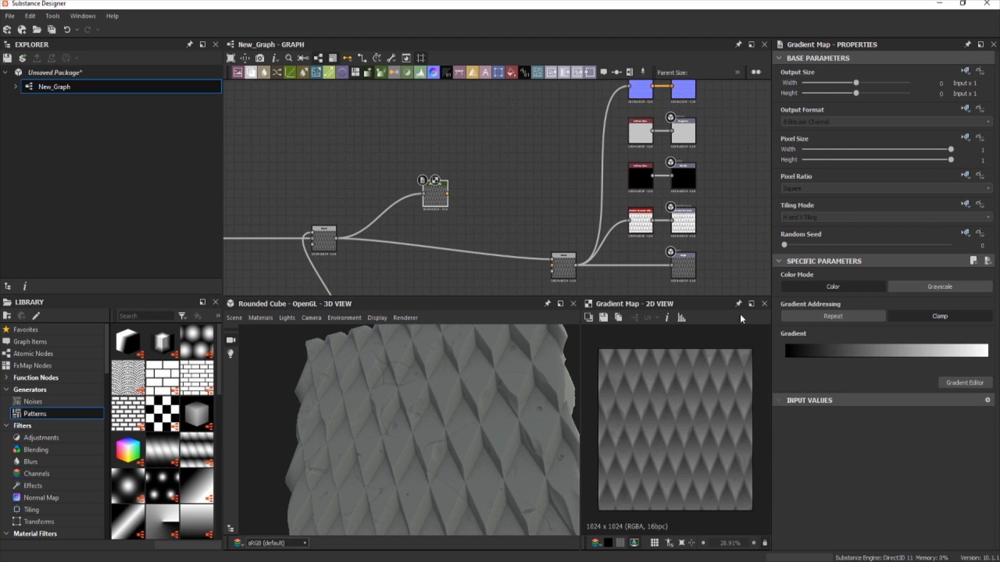
Step: Pick a dark green-grey gradient for the Gradient Map and spread its inner keys, placing the darker one at about 0.24
left_click(965, 383)
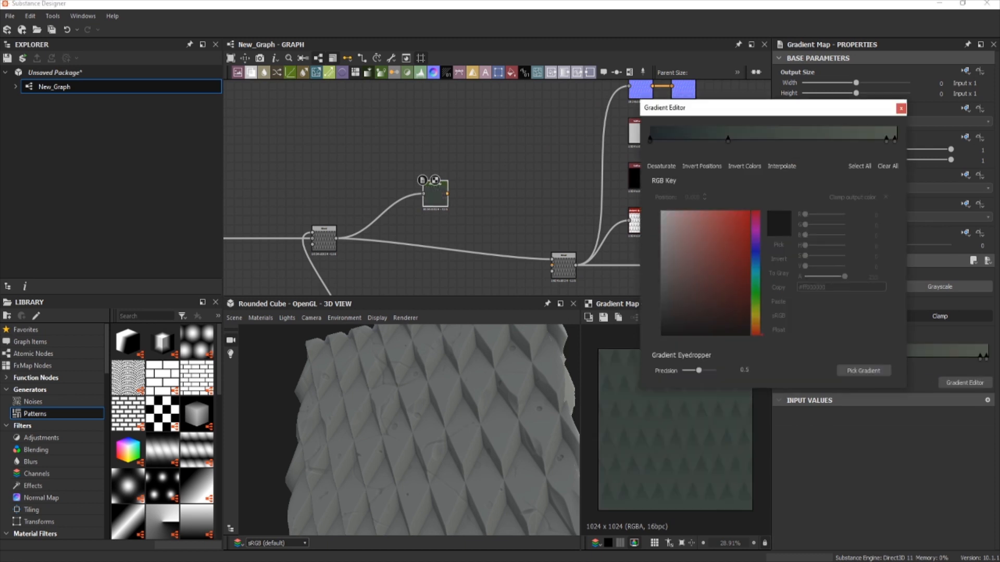
left_click_drag(885, 139, 805, 131)
left_click_drag(727, 138, 710, 127)
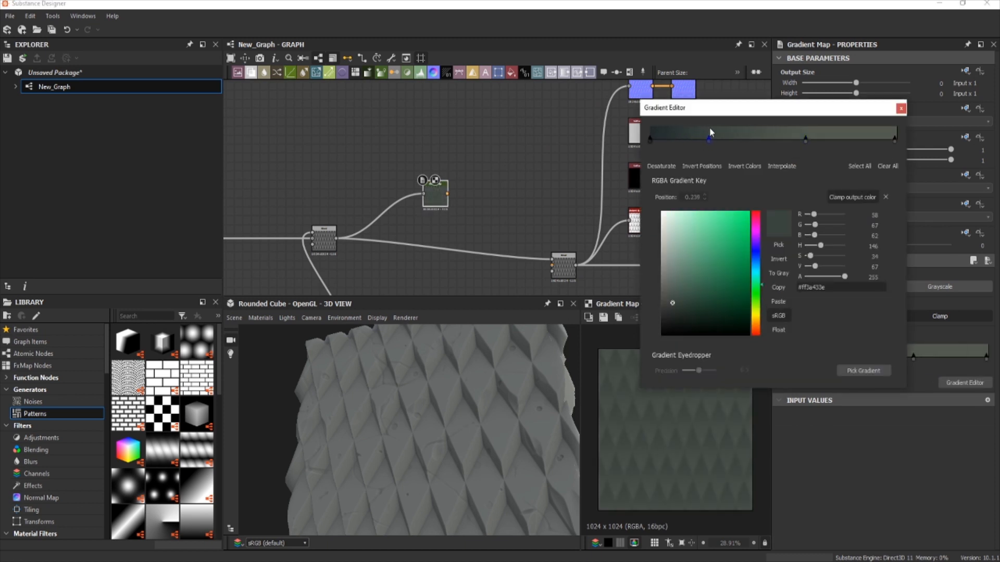
left_click(901, 110)
Step: Connect the green Gradient Map to the Base Color output and place it above the main chain
middle_click_drag(583, 130, 544, 225)
left_click_drag(633, 136, 407, 288)
left_click_drag(397, 283, 345, 147)
scroll(345, 148, "up", 2)
left_click(382, 155)
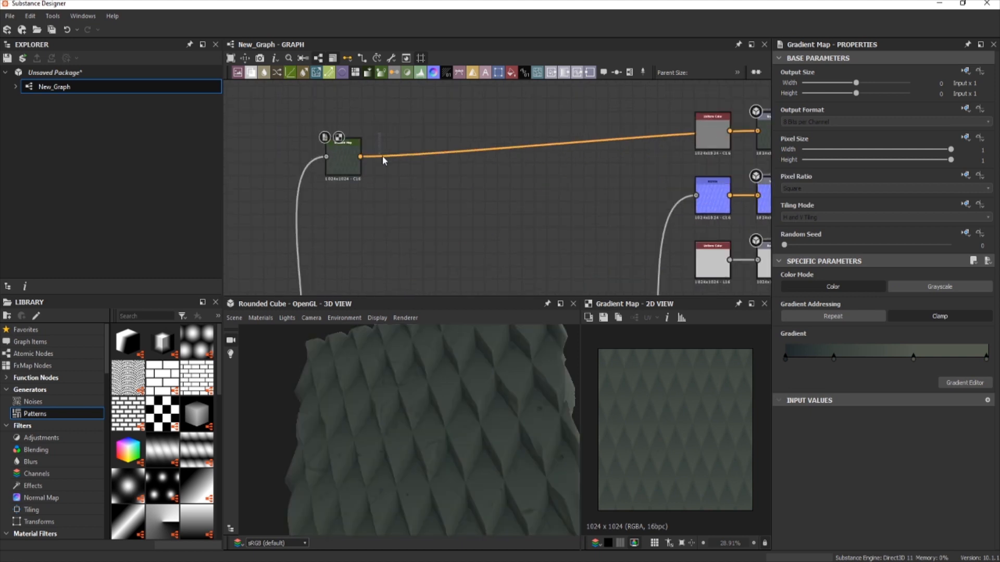
Step: Shift the Gradient Map's inner keys toward the dark end, merging the first into the start key, and check the cube
left_click_drag(834, 357, 785, 357)
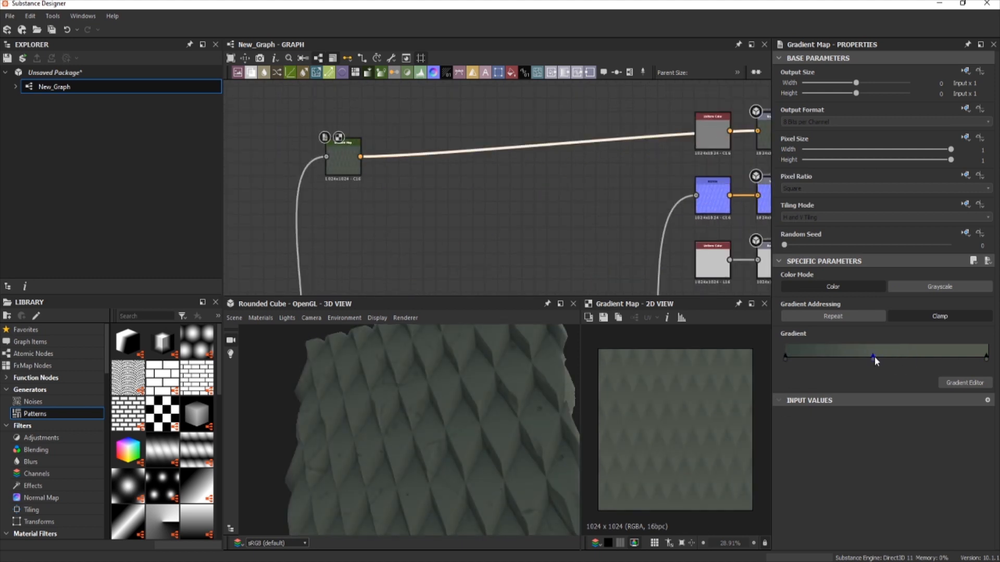
left_click_drag(875, 359, 858, 358)
left_click_drag(472, 424, 536, 411)
scroll(569, 256, "down", 3)
Step: Duplicate the HBAO node below the Gradient Map, preview it and set its Height Depth to 0.21
middle_click_drag(573, 266, 569, 145)
middle_click_drag(541, 193, 610, 226)
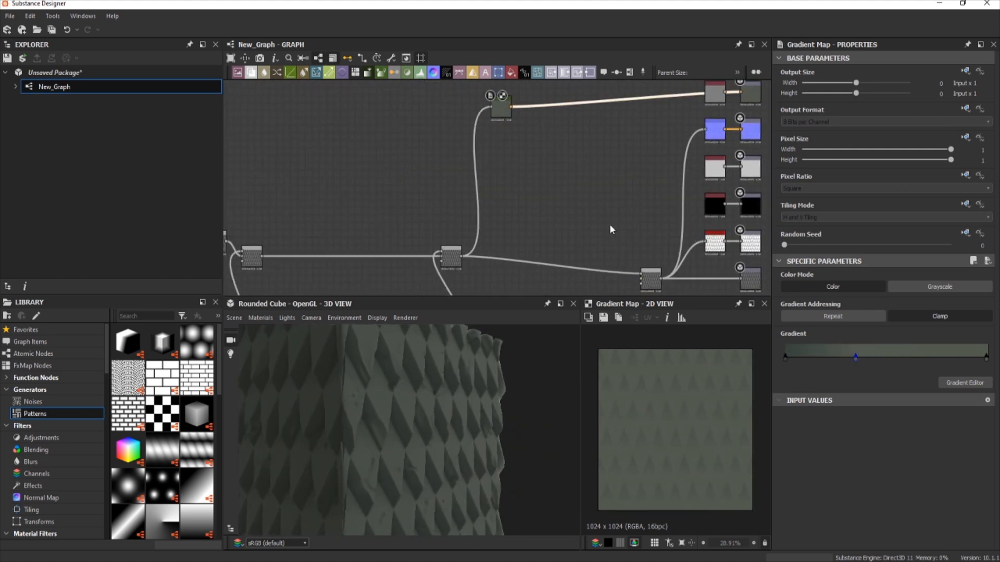
middle_click_drag(645, 256, 668, 269)
left_click_drag(525, 120, 525, 112)
left_click(739, 263)
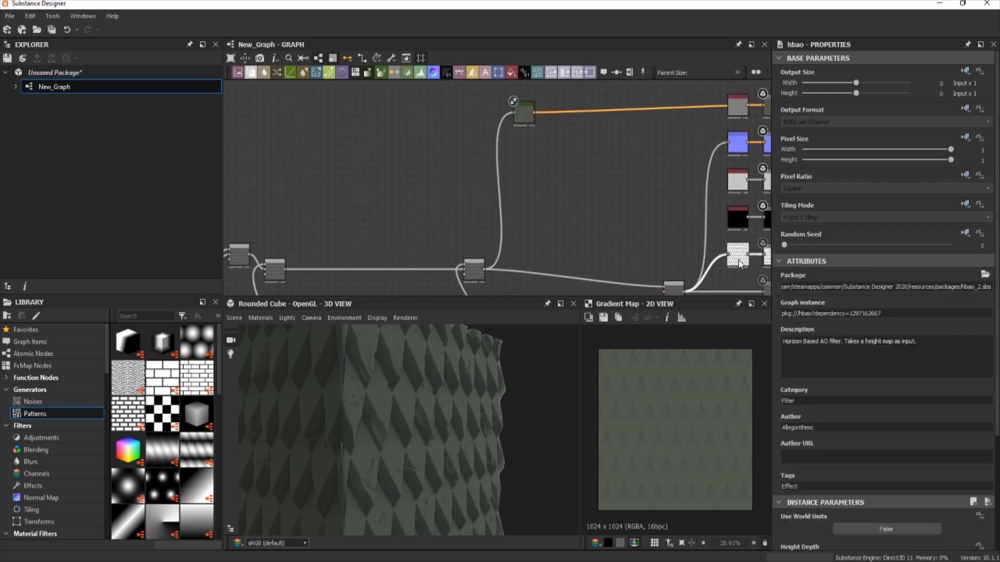
key("ctrl+c")
key("ctrl+v")
double_click(496, 189)
scroll(950, 527, "down", 2)
left_click_drag(801, 492, 819, 492)
scroll(557, 172, "up", 2)
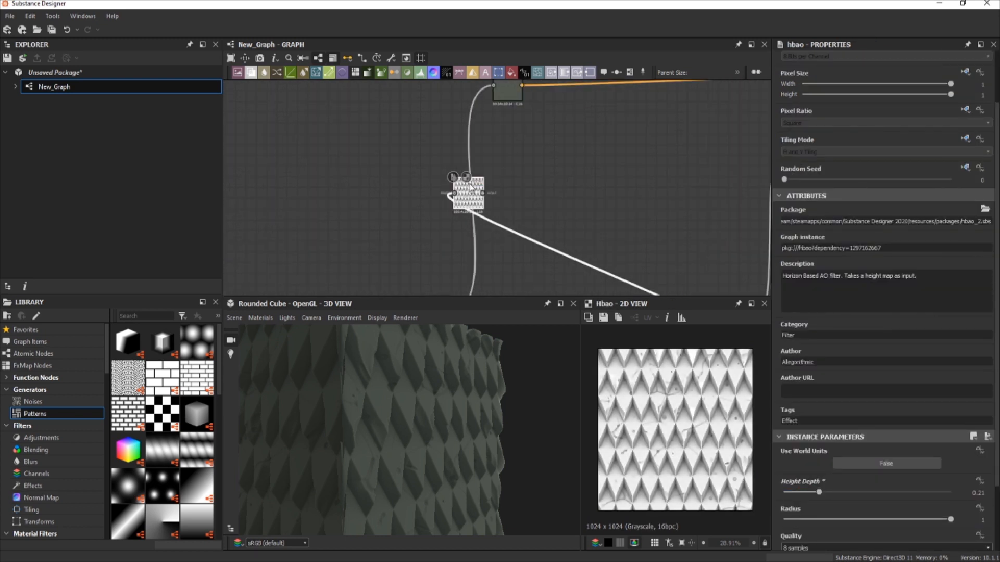
Step: Add a Gradient Map after the HBAO copy and replace its black start key with dark grey #3d3d3d
key("space")
type("gra")
key("Return")
double_click(835, 357)
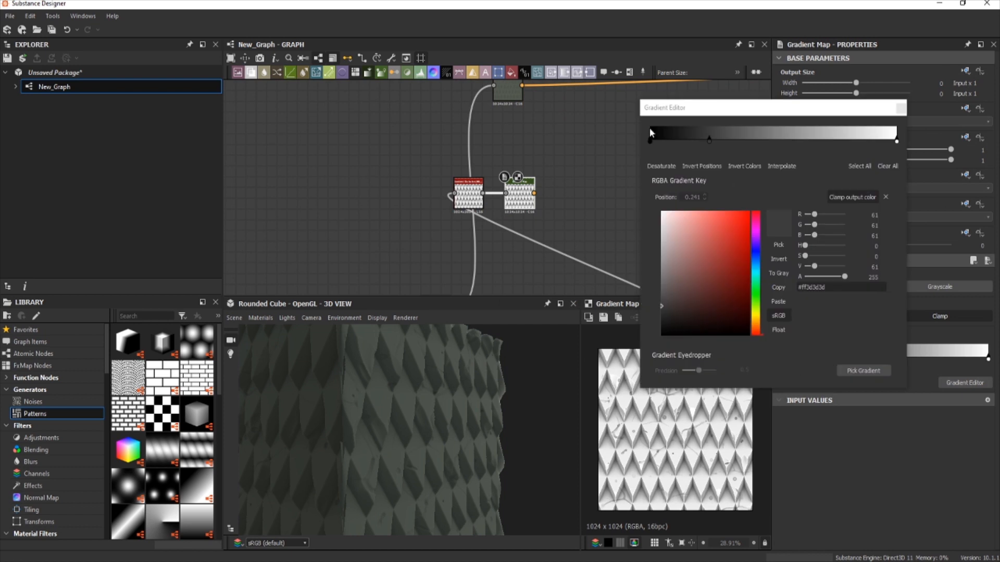
left_click(650, 139)
key("Delete")
left_click_drag(709, 139, 650, 141)
Step: Recolor the second Gradient Map's white end key to light blue #96d4e7
left_click(897, 141)
left_click(710, 225)
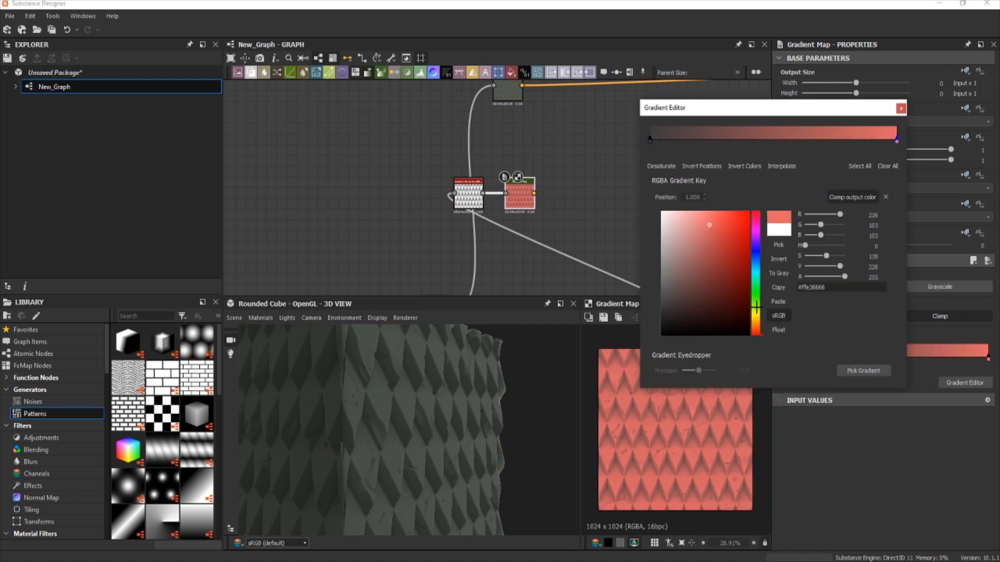
left_click_drag(756, 307, 756, 269)
left_click(692, 222)
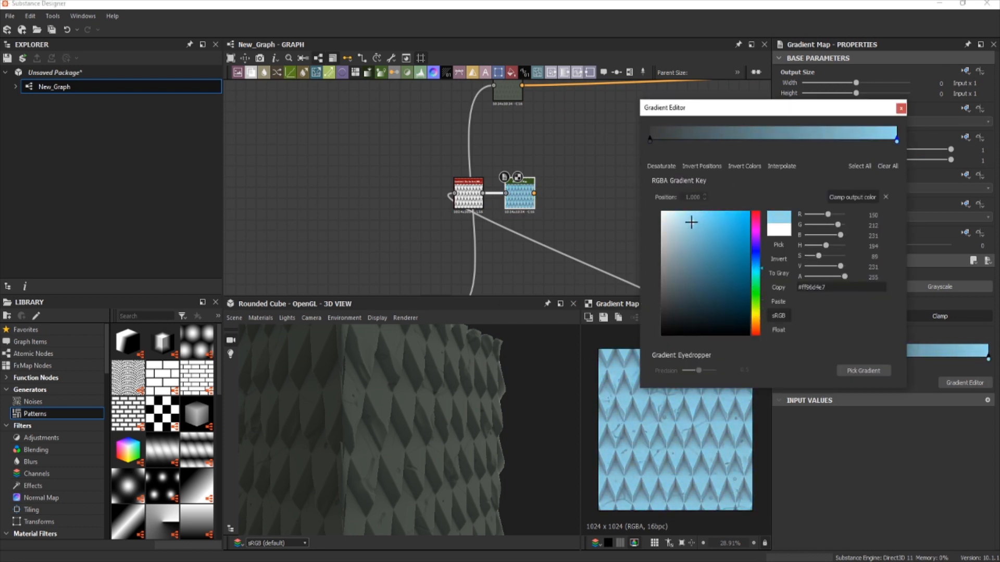
left_click(901, 109)
Step: Insert a Blend between the green Gradient Map and the Base Color output, with the blue Gradient Map as foreground
middle_click_drag(663, 144, 574, 215)
left_click(594, 152)
key("space")
type("b")
key("Return")
left_click_drag(446, 265, 530, 160)
Step: Set the color Blend's mode to Overlay and its Opacity to 0.5
left_click(815, 315)
left_click(809, 376)
scroll(700, 429, "up", 5)
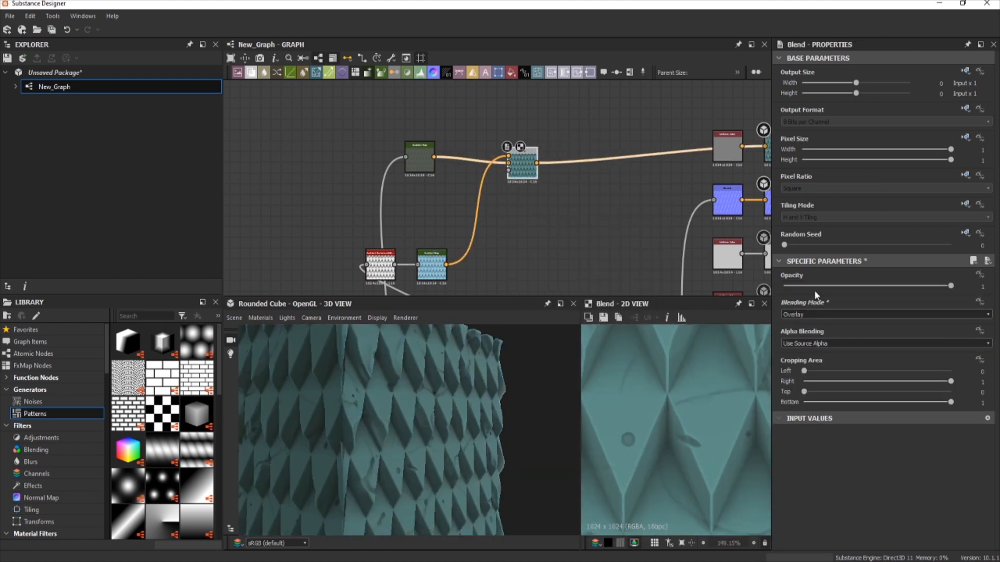
left_click(867, 286)
scroll(677, 450, "down", 3)
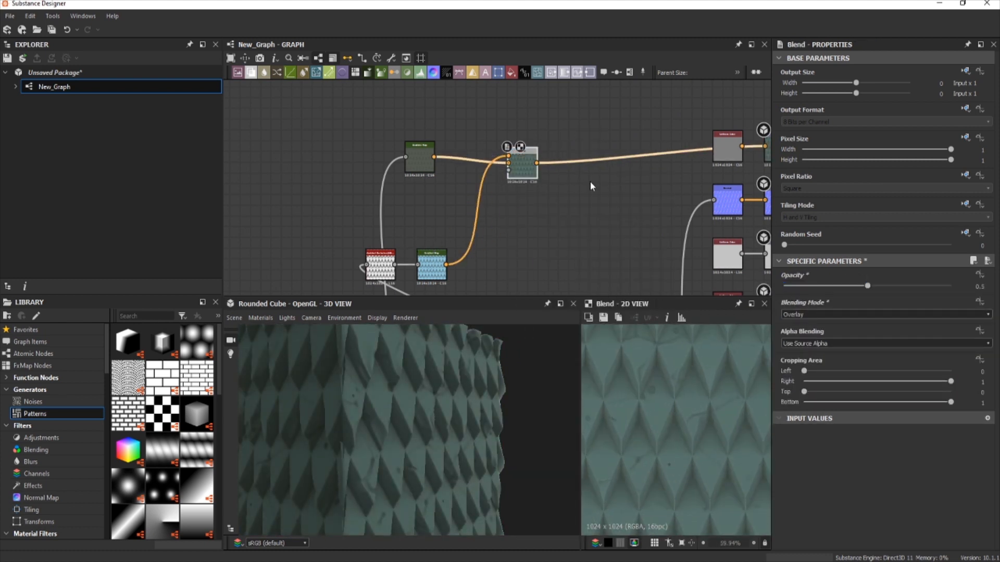
scroll(489, 103, "down", 5)
left_click_drag(461, 133, 443, 132)
left_click(409, 102)
middle_click_drag(409, 102, 417, 183)
scroll(448, 157, "up", 1)
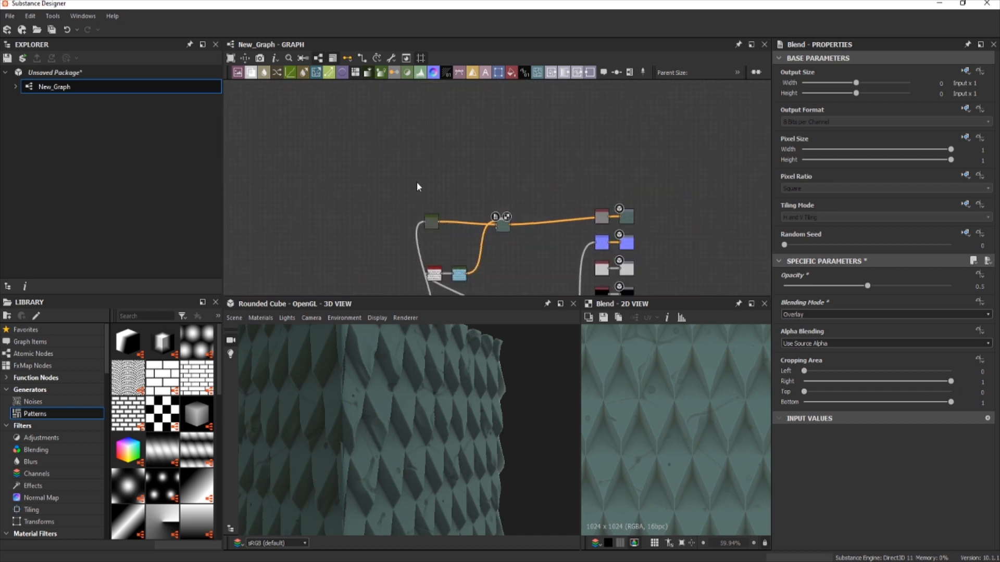
scroll(417, 182, "up", 2)
key("space")
type("ce")
key("Down")
key("Return")
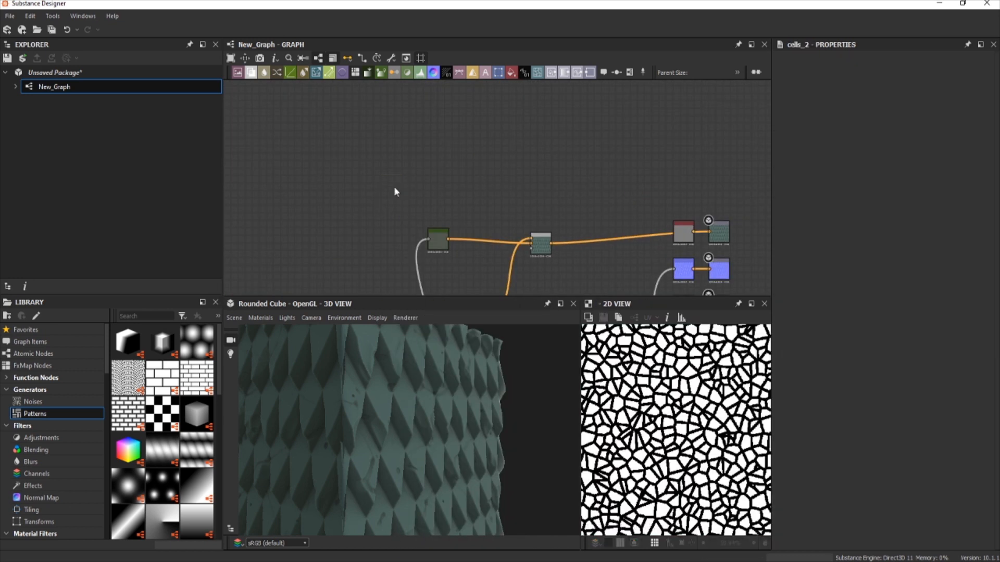
Step: Add a Cells 4 noise above the color nodes and set its Scale to 12
key("space")
left_click(449, 252)
left_click_drag(803, 527, 791, 527)
scroll(676, 430, "down", 5)
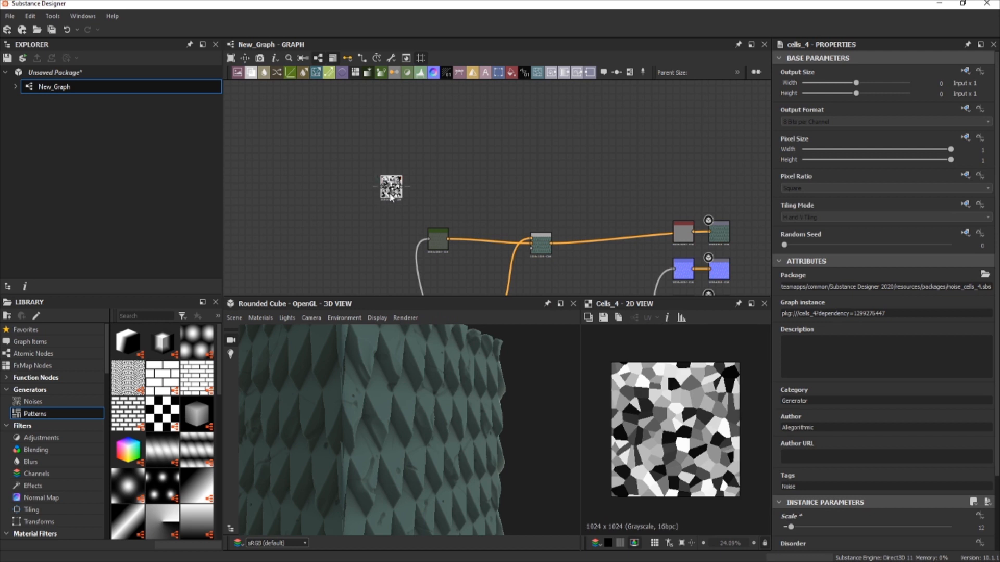
Step: Add a Slope Blur Grayscale fed by Cells 4, and a Clouds 2 noise for its slope input
key("space")
type("sl")
left_click(428, 227)
scroll(411, 164, "up", 3)
key("space")
type("cl")
left_click(478, 272)
left_click_drag(431, 151, 362, 151)
Step: Preview the Cells 4 Slope Blur and set its Samples to 32 and Intensity to 4.59
double_click(434, 207)
left_click_drag(434, 206, 434, 174)
scroll(672, 417, "up", 5)
left_click_drag(825, 527, 954, 527)
scroll(895, 515, "down", 2)
left_click_drag(888, 499, 832, 499)
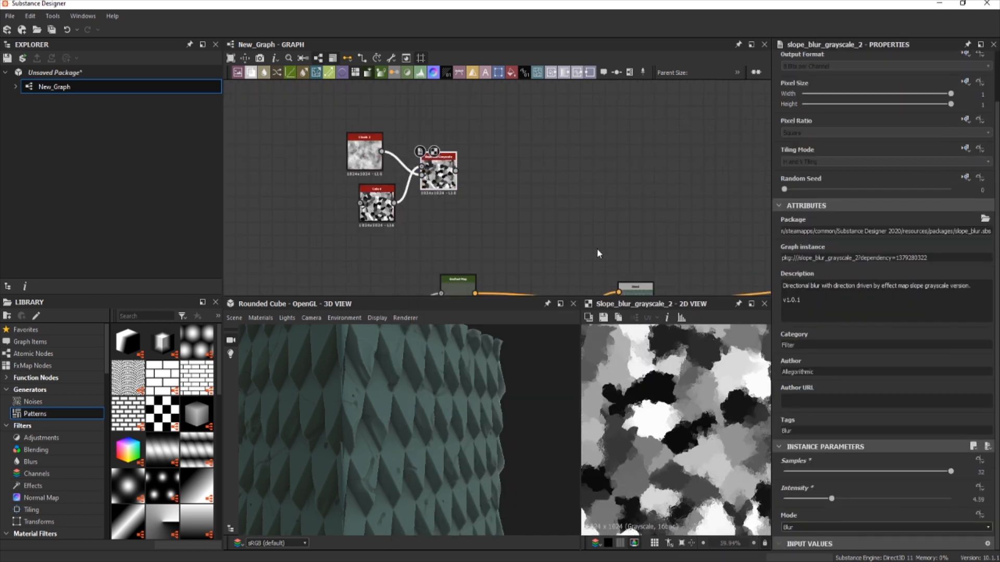
middle_click_drag(516, 221, 599, 211)
left_click_drag(519, 166, 520, 141)
key("space")
type("wa")
left_click(515, 131)
Step: Add a second Slope Blur Grayscale after the Cells 4 Slope Blur
key("space")
type("sl")
left_click(547, 168)
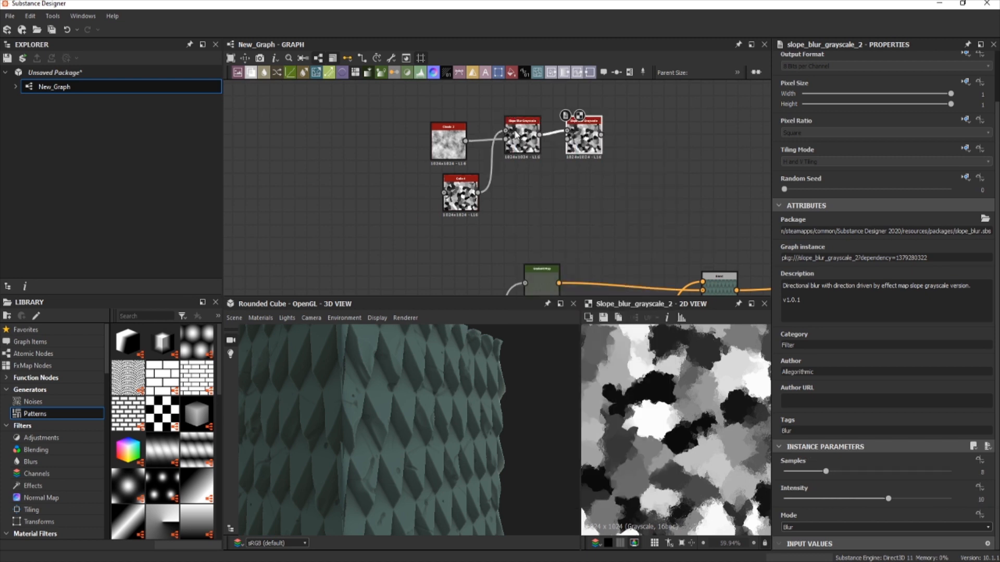
Step: Add a Creased noise, connect it to the second Slope Blur's slope input and preview the blur
middle_click_drag(533, 92, 521, 136)
key("space")
type("cr")
left_click(560, 200)
double_click(523, 136)
left_click_drag(540, 134, 555, 184)
double_click(572, 181)
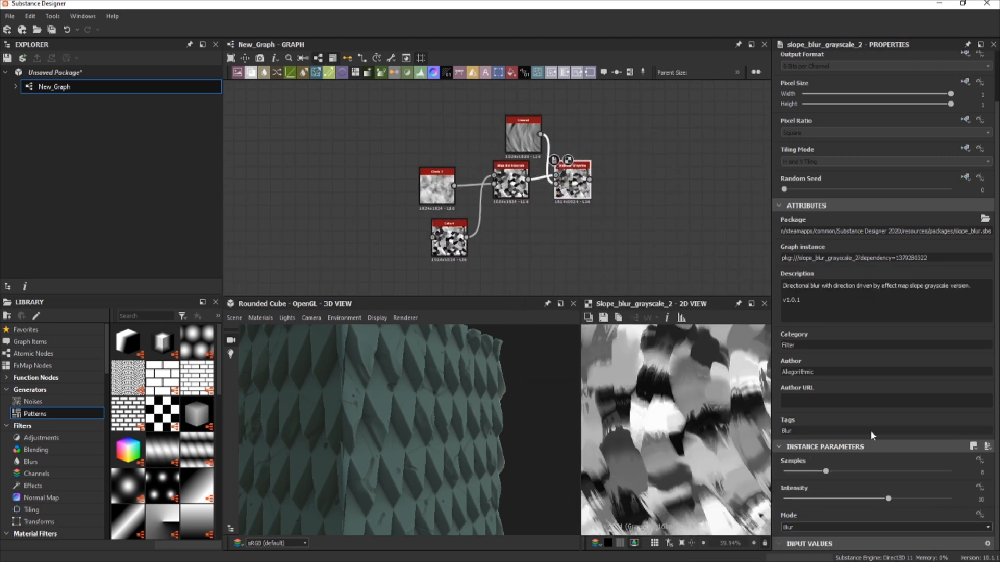
Step: Set the second Slope Blur's Samples to 32, Intensity to 3.89 and Mode to Min
left_click_drag(826, 471, 951, 471)
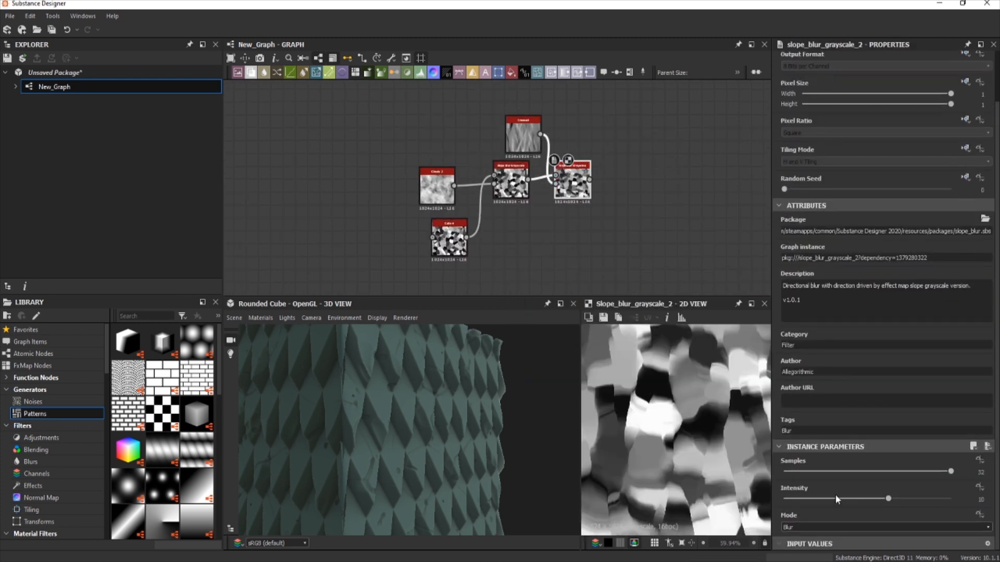
mouse_move(838, 499)
left_mouse_down()
mouse_move(795, 499)
mouse_move(825, 499)
left_mouse_up()
left_click(797, 528)
left_click(797, 536)
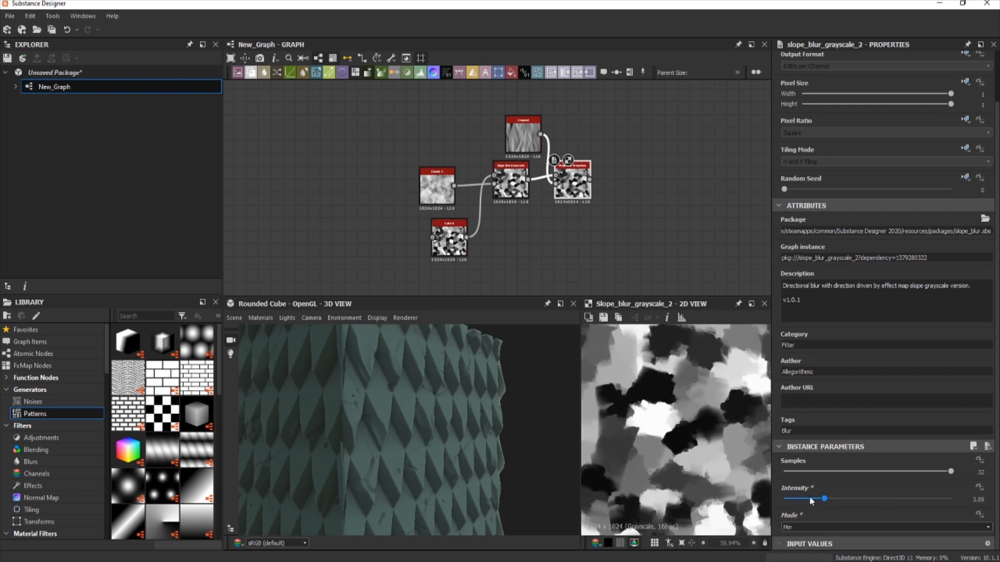
Step: Add a Gradient Map after the second Slope Blur Grayscale and preview it
key("f")
scroll(623, 220, "up", 1)
key("space")
type("gra")
left_click(589, 190)
double_click(636, 175)
middle_click_drag(636, 174, 579, 151)
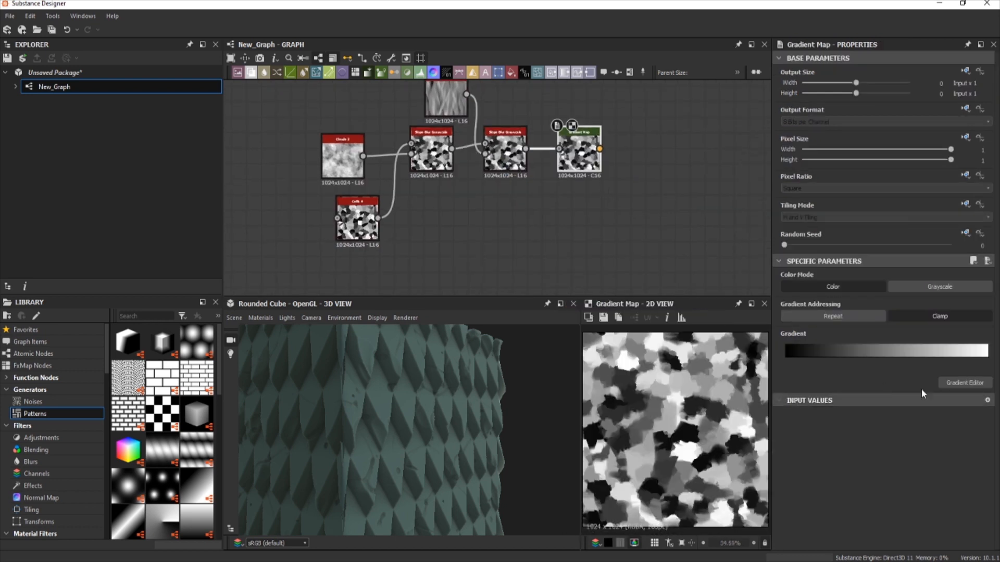
Step: Pick a dark grey-green gradient for the new Gradient Map with the Gradient Eyedropper, using a higher Precision
left_click(961, 383)
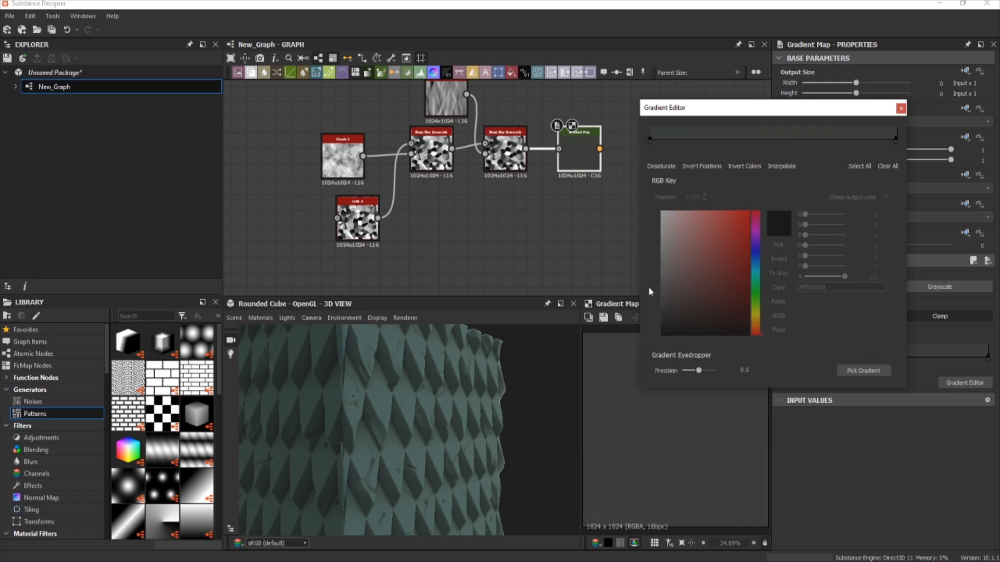
left_click_drag(699, 371, 713, 373)
left_click(900, 107)
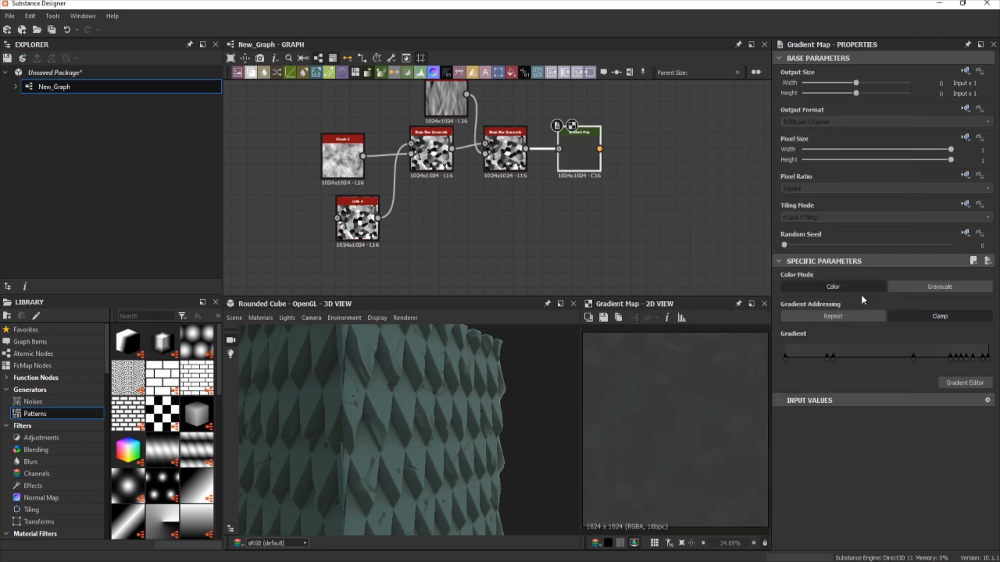
Step: Increase the Cells 4 Scale for a much denser pattern and preview the slope blurs and Gradient Map
middle_click_drag(358, 230, 460, 242)
double_click(460, 243)
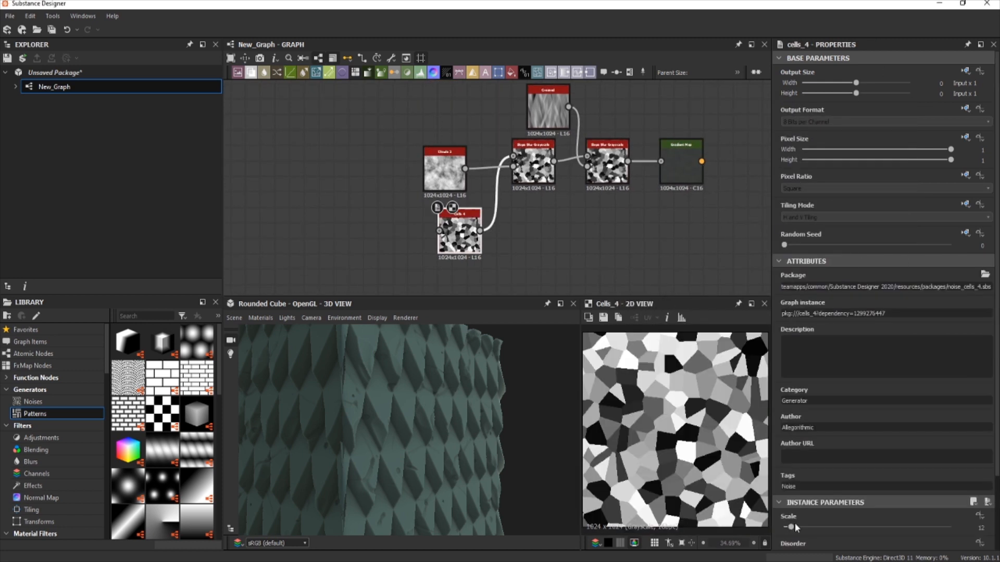
double_click(684, 172)
left_click_drag(794, 525, 787, 500)
scroll(541, 179, "up", 1)
double_click(539, 176)
scroll(668, 406, "up", 7)
scroll(825, 490, "down", 3)
double_click(627, 163)
double_click(704, 160)
Step: Insert a Blend between the base Gradient Map and the ambient occlusion Blend, with the cell-noise Gradient Map as foreground
scroll(692, 422, "down", 2)
scroll(677, 213, "down", 4)
middle_click_drag(677, 213, 520, 143)
scroll(615, 235, "up", 3)
middle_click_drag(615, 235, 511, 206)
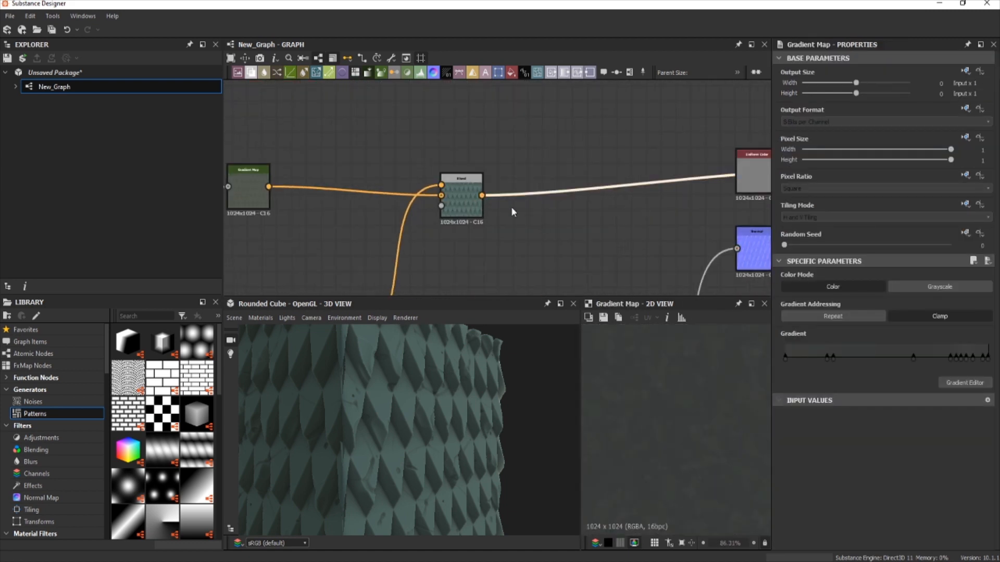
left_click_drag(465, 200, 644, 191)
left_click_drag(507, 142, 473, 194)
key("space")
type("bl")
left_click(509, 216)
scroll(497, 208, "down", 3)
middle_click_drag(497, 207, 489, 252)
left_click_drag(431, 138, 449, 236)
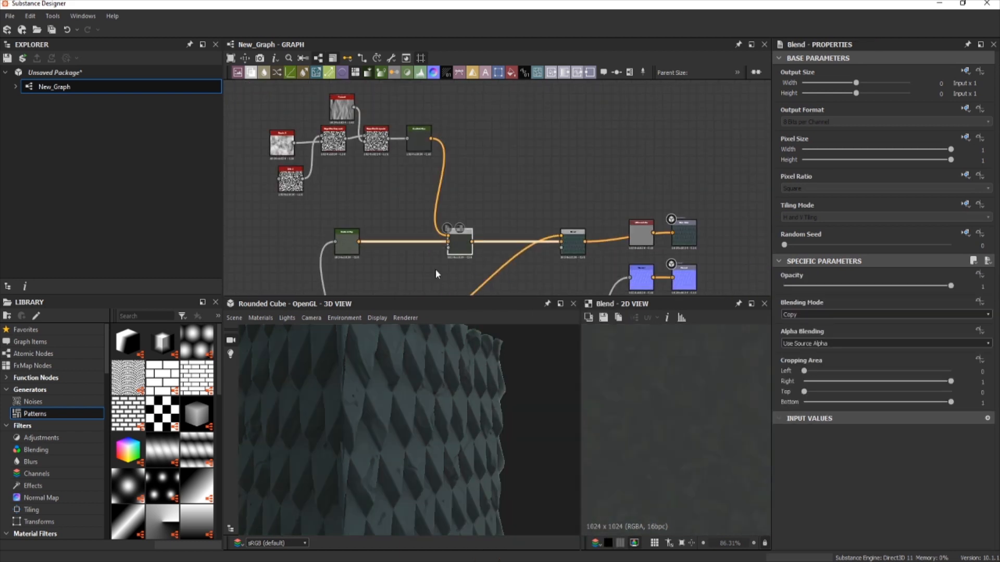
Step: Try the new Blend's blending modes against the close-up scales, settling on Switch with an Opacity of 0.24
left_click_drag(448, 395, 386, 399)
scroll(417, 402, "up", 3)
scroll(823, 314, "down", 5)
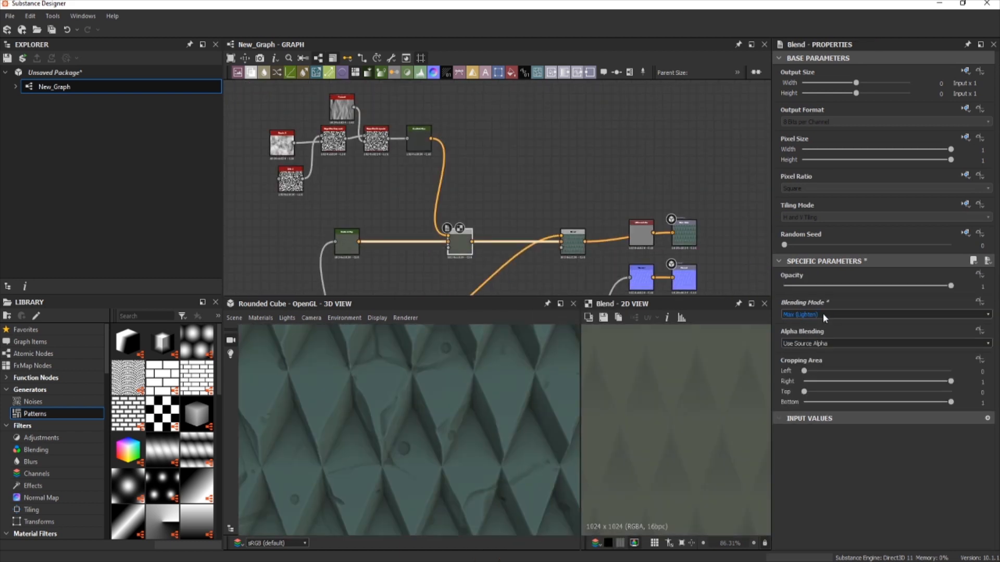
scroll(822, 313, "down", 2)
left_click_drag(951, 285, 824, 285)
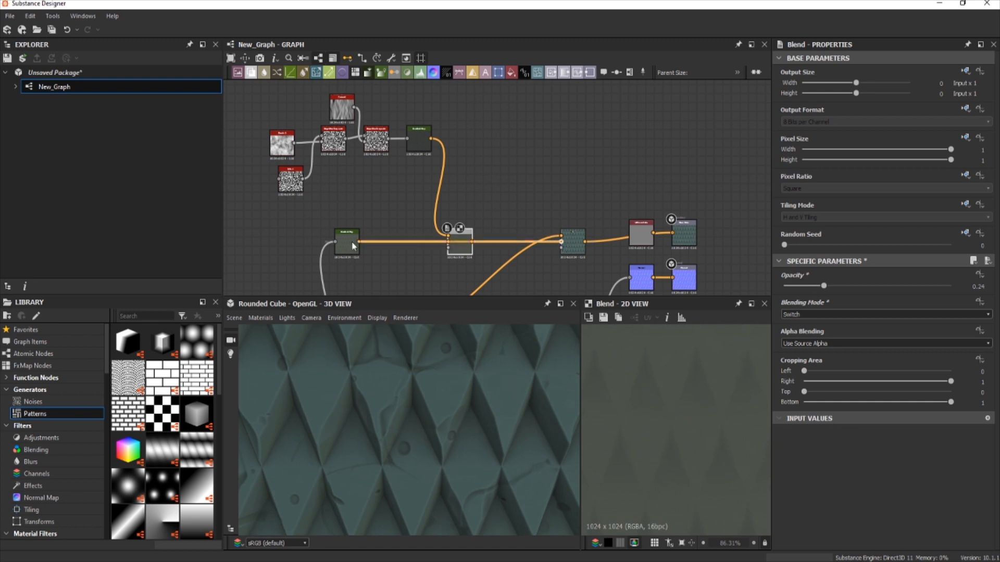
Step: Rewire the base color chain so the Switch Blend sits after the ambient occlusion Blend
left_click_drag(352, 242, 357, 241)
key("space")
key("Escape")
left_click_drag(570, 235, 501, 234)
left_click_drag(469, 237, 564, 217)
left_click(531, 249)
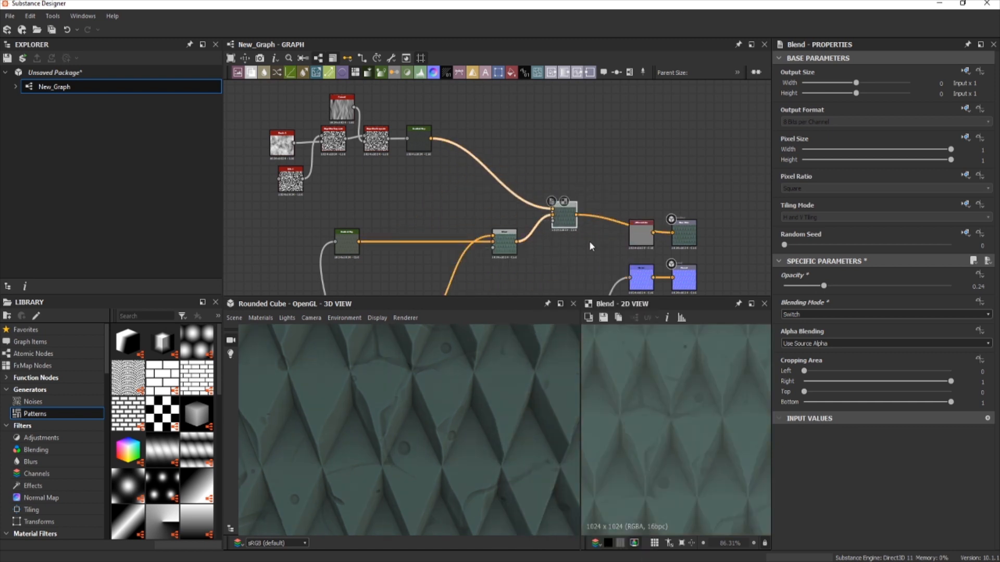
Step: Try the Add (Linear Dodge) blending mode on the cell-noise Blend
left_click(843, 316)
left_click(802, 326)
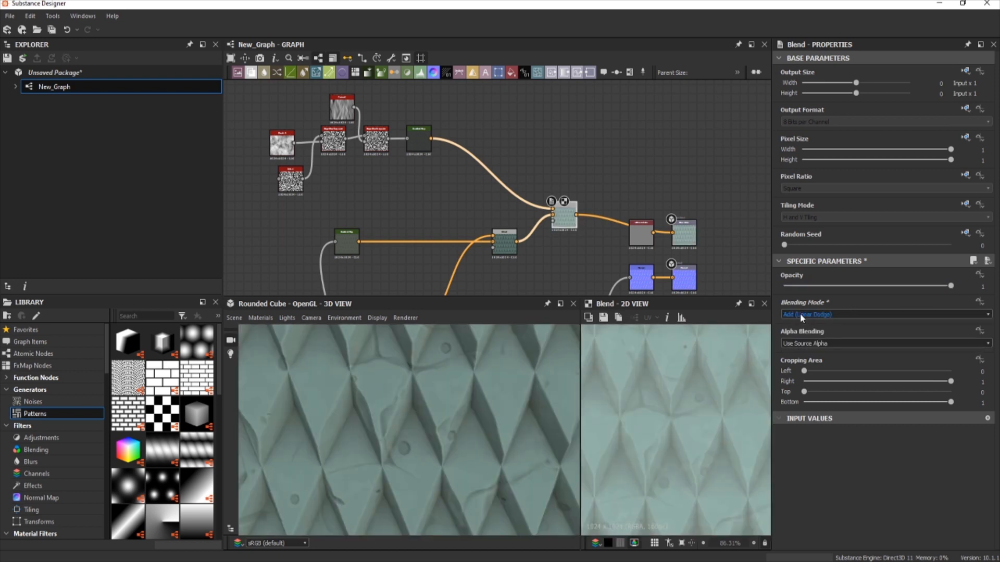
key("ctrl+z")
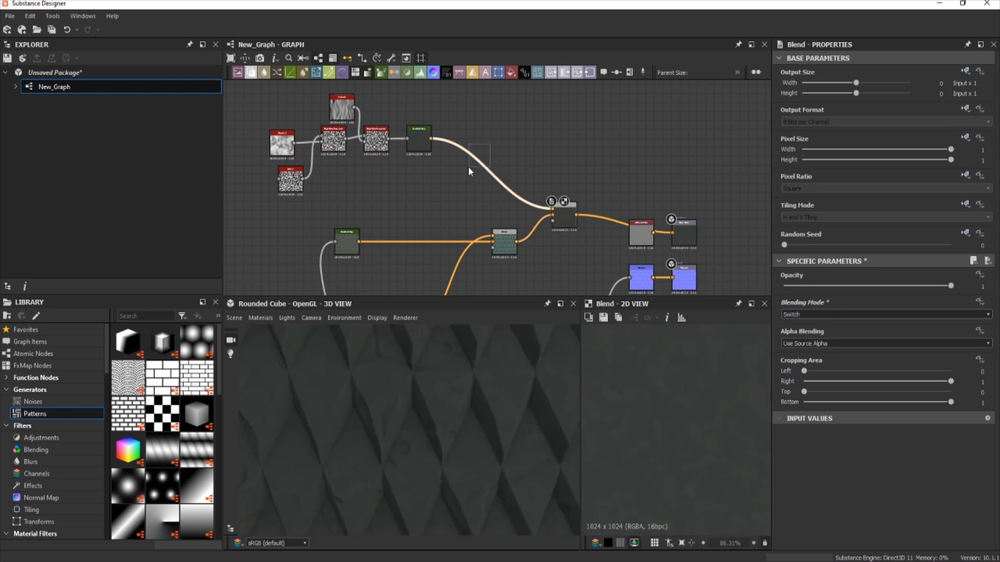
Step: Insert an HSL node between the cell-noise Gradient Map and the Blend, raising Saturation and slightly shifting Hue
left_click_drag(468, 168, 467, 169)
left_click(407, 72)
left_click_drag(868, 313, 921, 314)
left_click_drag(868, 286, 878, 287)
Step: Preview the Switch Blend and lower its Opacity so the saturated cell noise only tints the scales subtly
double_click(564, 216)
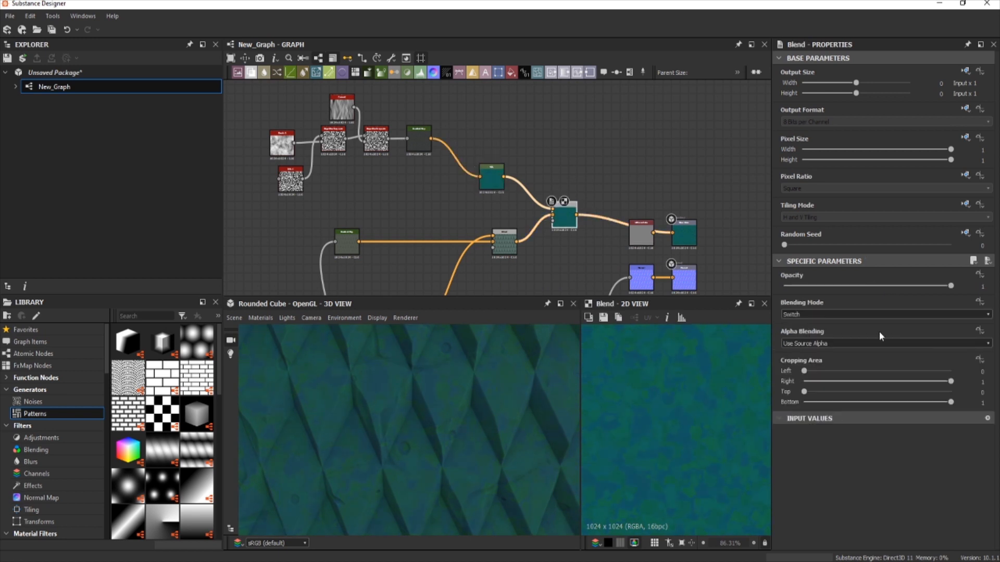
scroll(851, 311, "up", 7)
scroll(830, 314, "down", 6)
mouse_move(833, 286)
left_mouse_down()
mouse_move(788, 287)
mouse_move(835, 286)
left_mouse_up()
scroll(620, 205, "down", 1)
Step: Preview the Normal node and spread it apart from the output nodes to make room for more nodes
middle_click_drag(621, 205, 493, 142)
double_click(513, 205)
left_click_drag(514, 205, 417, 213)
scroll(531, 167, "down", 2)
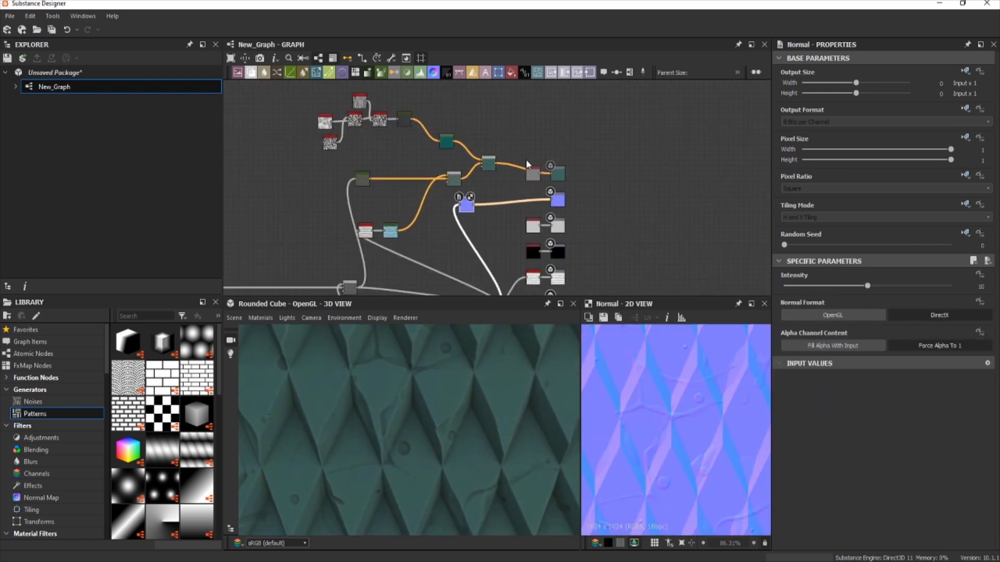
middle_click_drag(594, 261, 572, 186)
left_click_drag(571, 265, 662, 102)
scroll(511, 117, "up", 3)
middle_click_drag(510, 118, 462, 200)
Step: Add a Curvature Smooth node and connect the Normal node to its input
left_click(463, 200)
key("space")
type("g")
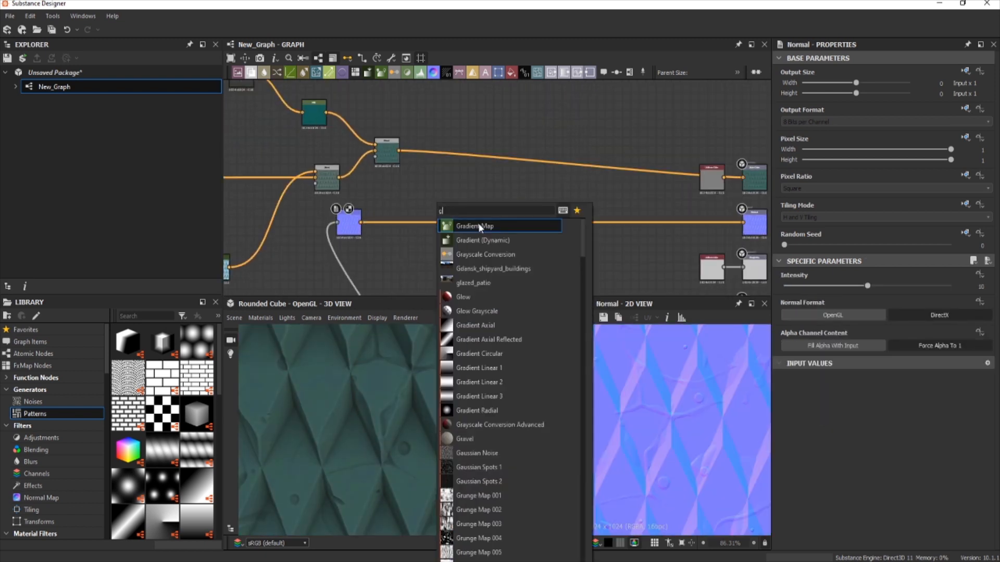
key("BackSpace")
type("cur")
key("Down")
key("Down")
key("Return")
scroll(417, 199, "up", 3)
left_click_drag(300, 247, 435, 209)
Step: Add a Gradient Map after Curvature Smooth and isolate bright edges with its black key at 0.555 and the white key closer
left_click_drag(447, 210, 394, 221)
key("space")
type("gra")
key("Return")
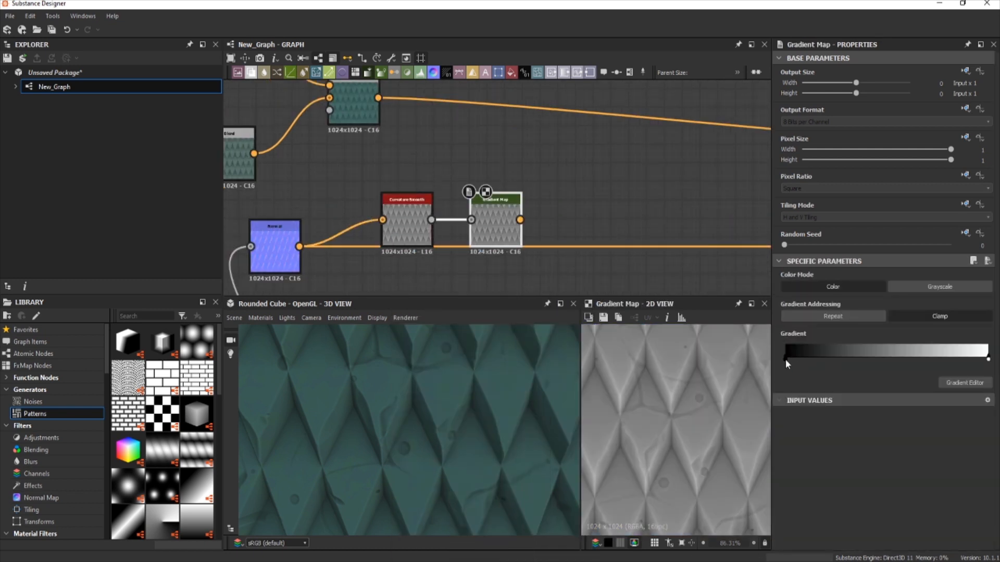
left_click(965, 383)
left_click_drag(650, 140, 777, 142)
left_click(652, 140)
left_click_drag(897, 141, 786, 140)
scroll(672, 468, "down", 3)
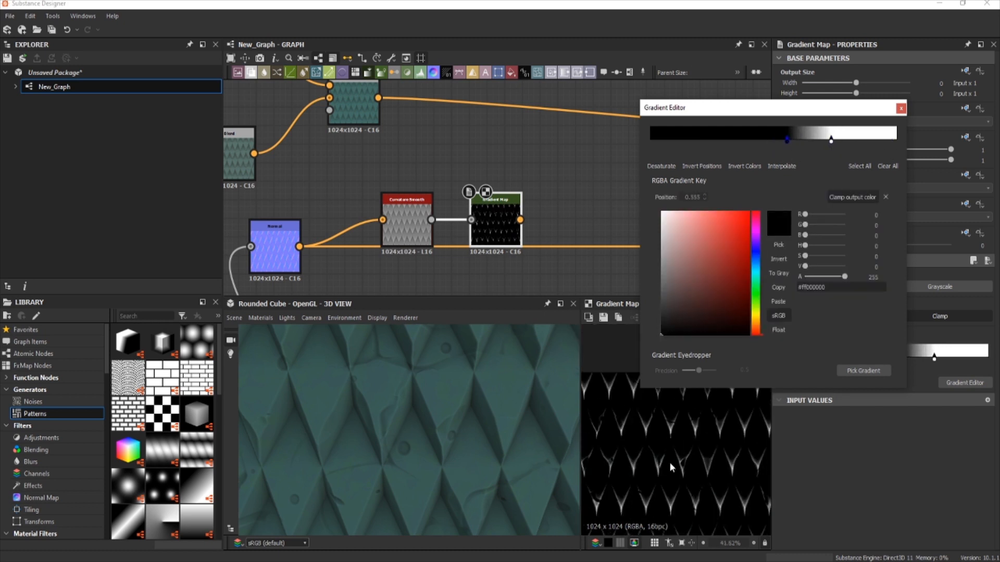
Step: Insert a Blend before the base color output, feed it the curvature Gradient Map and set its mode to Add (Linear Dodge)
key("space")
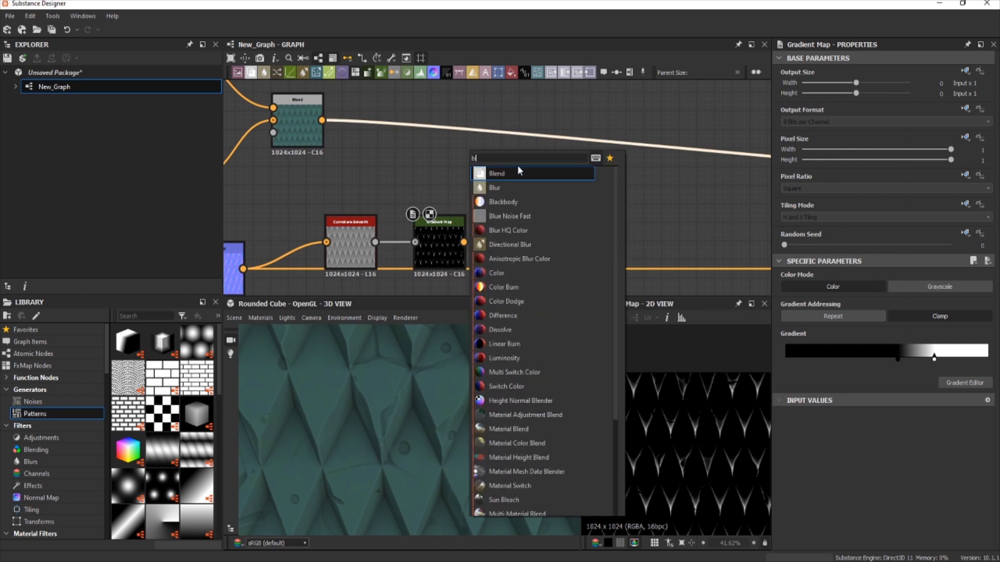
left_click_drag(518, 165, 672, 130)
left_click_drag(463, 243, 655, 136)
left_click(826, 314)
left_click(826, 330)
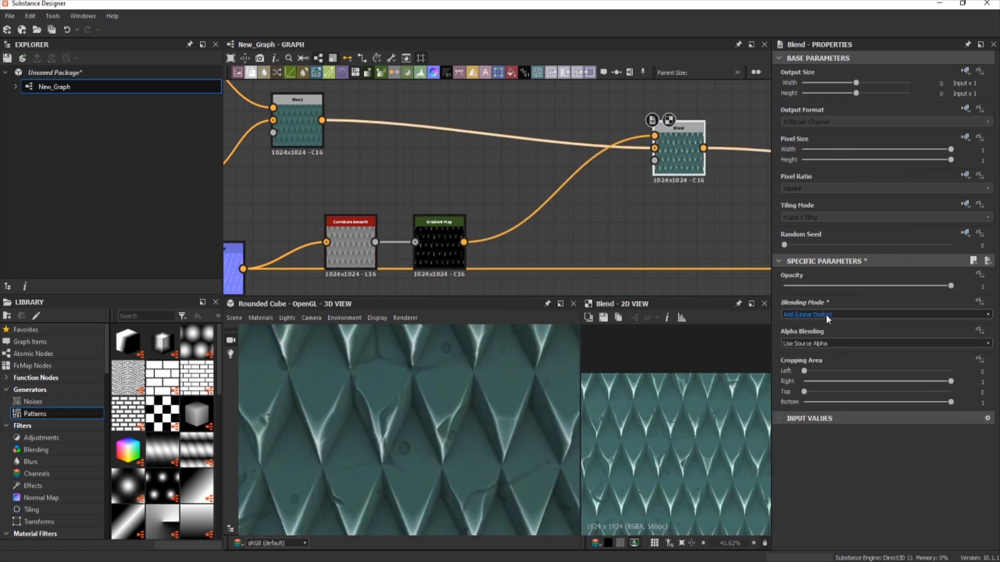
Step: Adjust the curvature Gradient Map's keys for stronger edges and set the Add Blend's Opacity to 0.12
left_click_drag(811, 285, 888, 284)
double_click(447, 246)
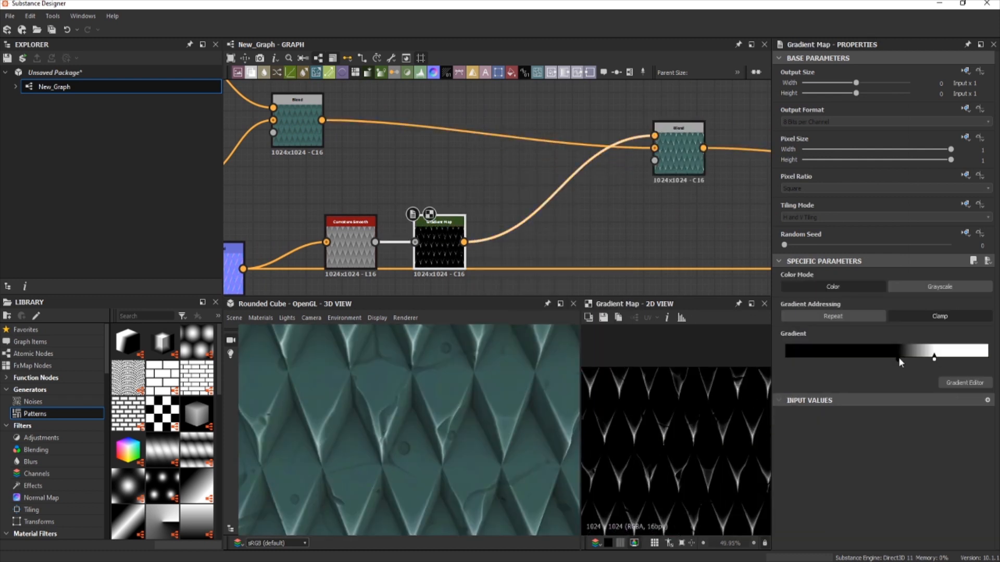
mouse_move(898, 358)
left_mouse_down()
mouse_move(840, 361)
mouse_move(910, 359)
mouse_move(899, 356)
left_mouse_up()
left_click(685, 169)
double_click(685, 170)
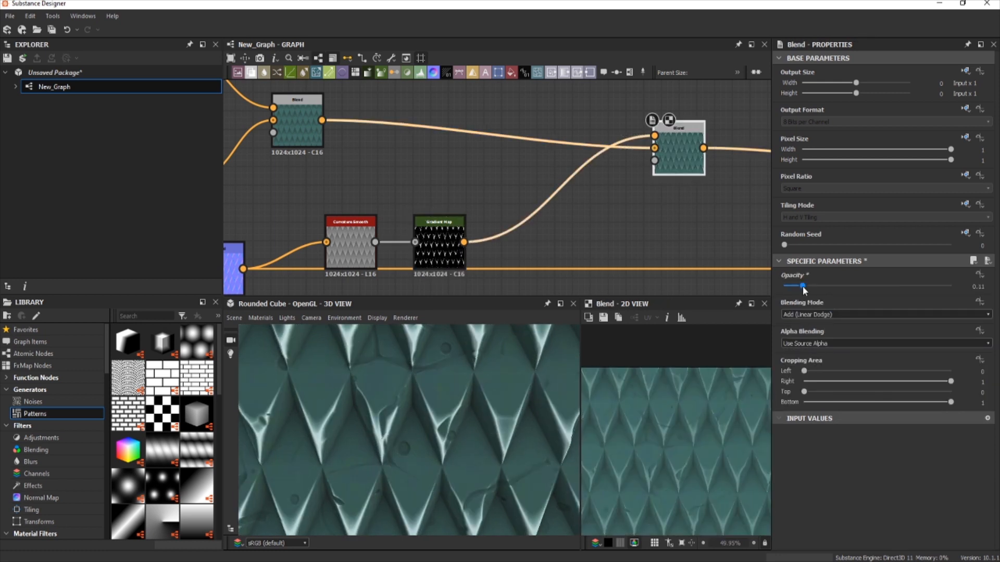
left_click_drag(406, 380, 468, 369)
Step: Insert another Blend between the Switch Blend and the Add (Linear Dodge) Blend
scroll(471, 168, "down", 5)
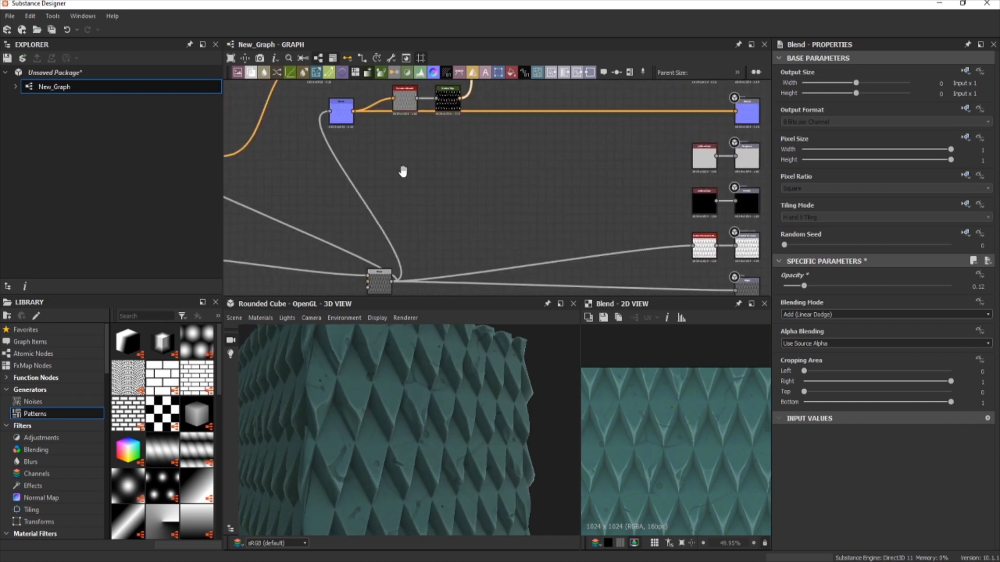
scroll(446, 186, "up", 5)
left_click(489, 147)
middle_click_drag(738, 126, 445, 149)
left_click_drag(445, 148, 652, 133)
left_click(411, 152)
key("space")
type("b")
key("Return")
Step: Add a Levels node fed by the ambient occlusion node and invert its output levels
scroll(468, 136, "down", 5)
left_click_drag(255, 206, 396, 129)
type("l")
key("Return")
middle_click_drag(357, 157, 306, 204)
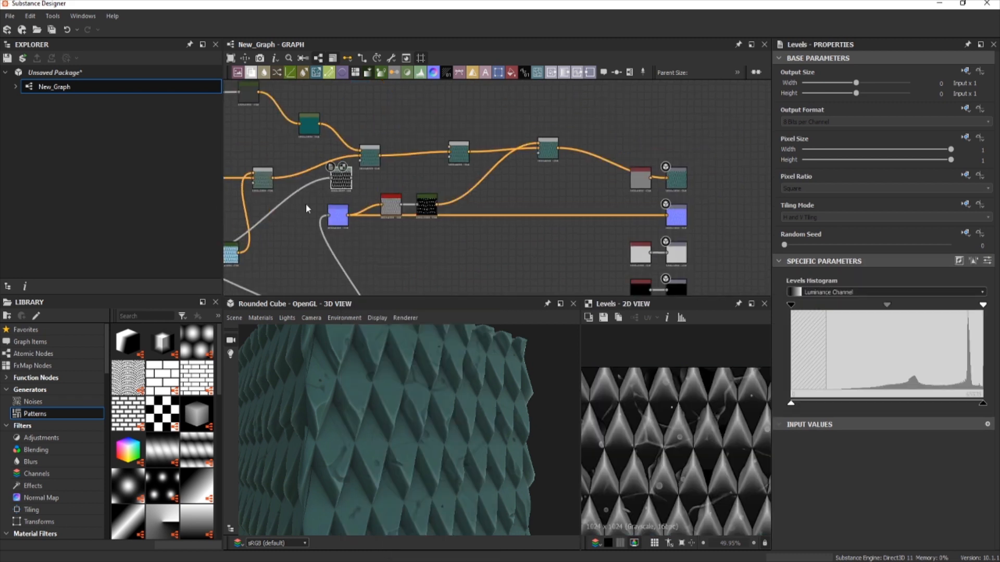
Step: Mask only the newly inserted Blend with the inverted Levels and feed its foreground from the cell-noise Gradient Map
scroll(305, 204, "up", 1)
left_click_drag(359, 174, 583, 144)
middle_click_drag(552, 174, 678, 200)
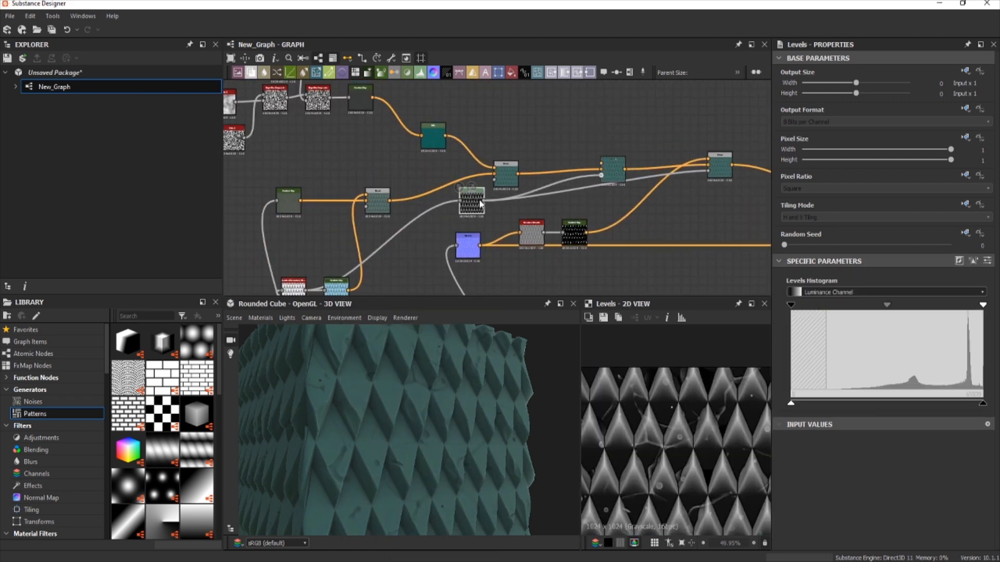
middle_click_drag(480, 204, 512, 240)
left_click(686, 211)
key("Delete")
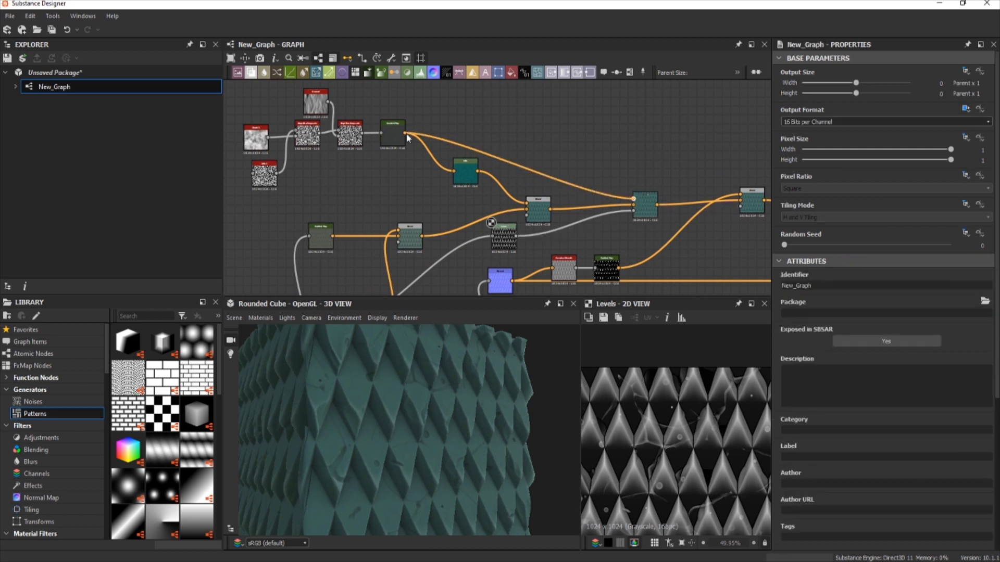
scroll(612, 273, "up", 2)
Step: Shift the midtone of the inverted ambient occlusion Levels to brighten the mask, and check the cube's scales
left_click(456, 224)
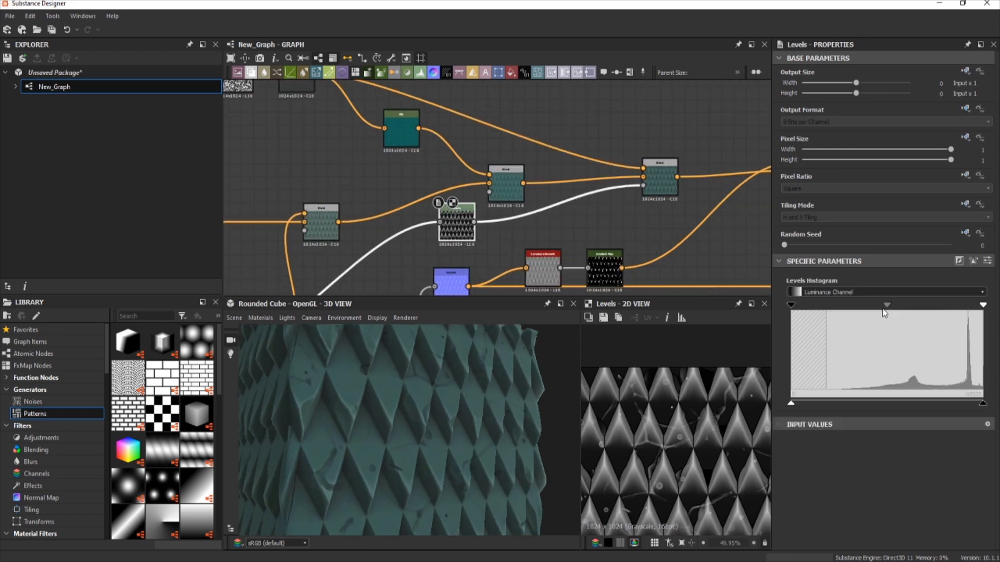
mouse_move(887, 305)
left_mouse_down()
mouse_move(862, 314)
mouse_move(923, 306)
left_mouse_up()
left_click_drag(448, 438, 345, 453)
Step: Add a second Levels node fed by the Curvature Smooth output
scroll(420, 143, "down", 6)
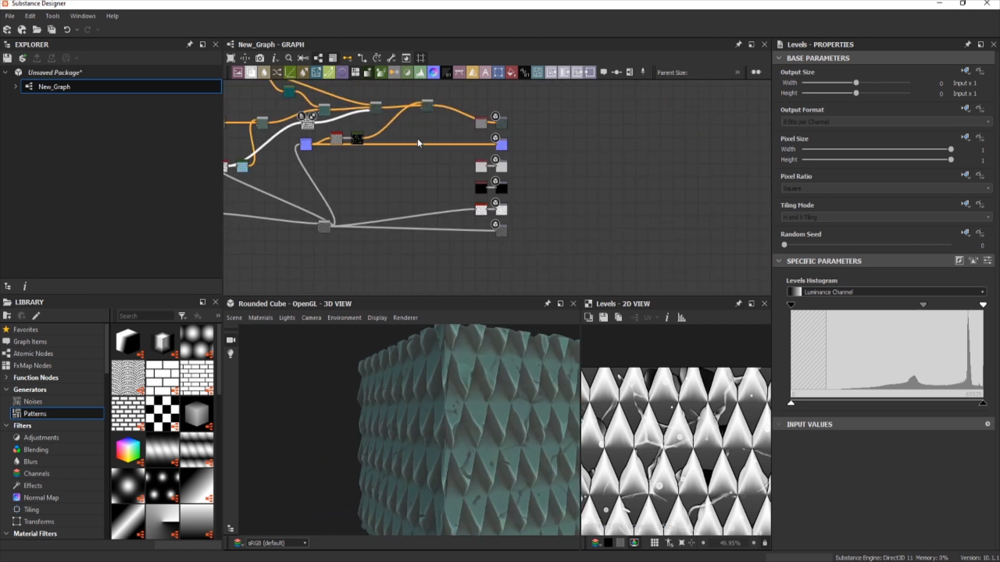
scroll(343, 141, "up", 5)
key("space")
type("le")
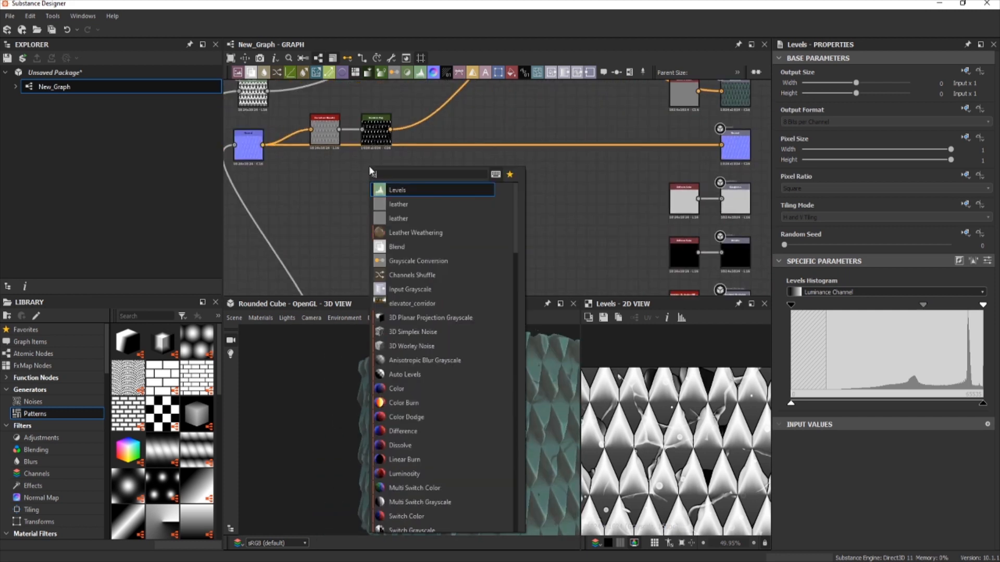
key("BackSpace")
key("BackSpace")
key("Return")
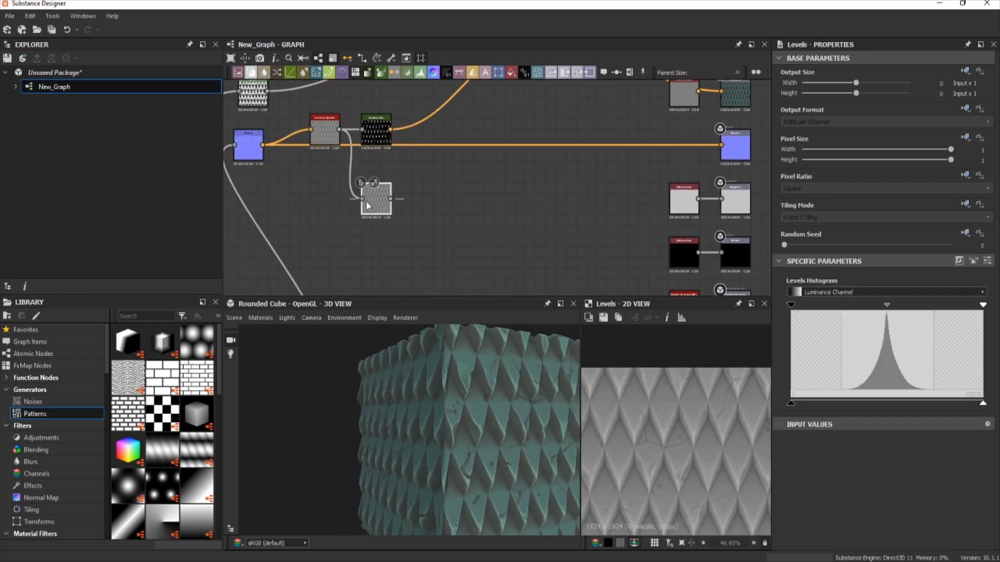
Step: Blend the second Slope Blur over the curvature Levels using a Blend node in Subtract mode at 0.07 Opacity
key("space")
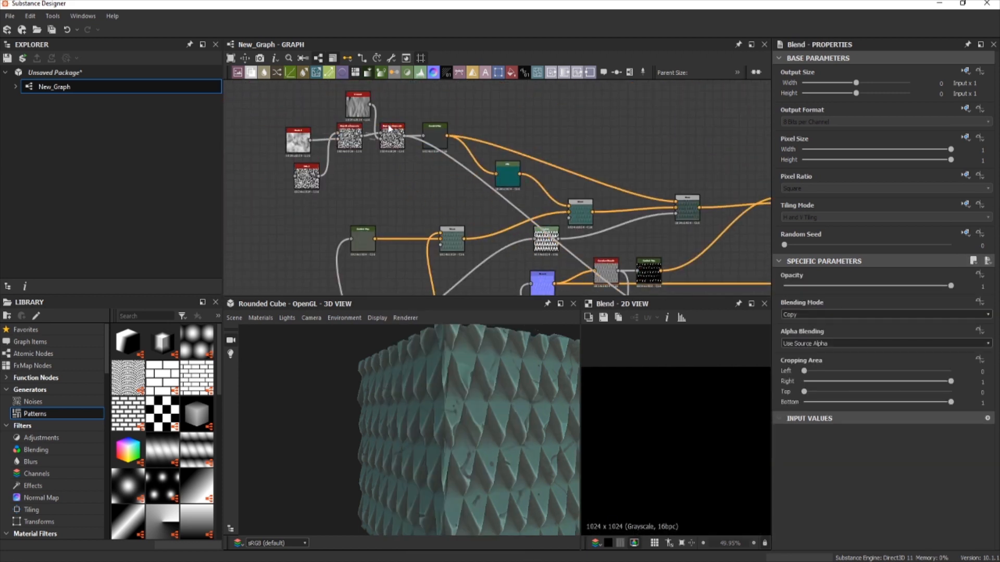
left_click(388, 125)
middle_click_drag(558, 189, 502, 107)
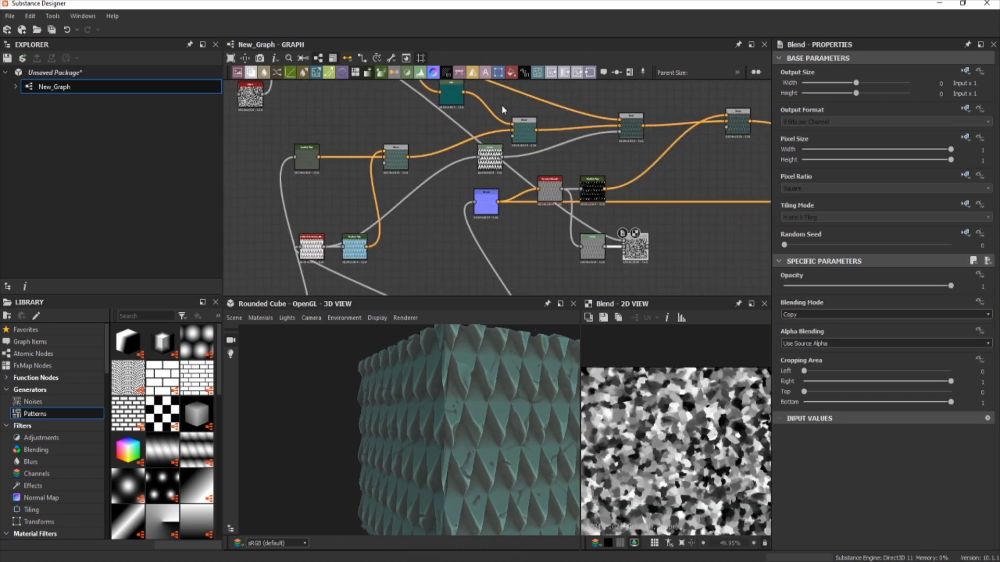
scroll(660, 262, "up", 4)
scroll(799, 317, "down", 2)
left_click(795, 286)
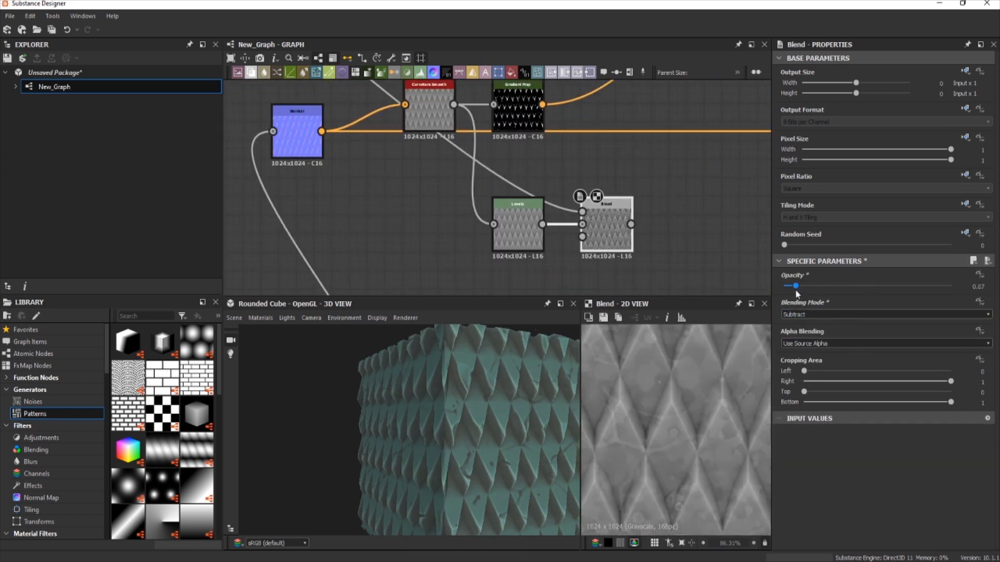
Step: Add a Histogram Scan after the Subtract Blend
key("space")
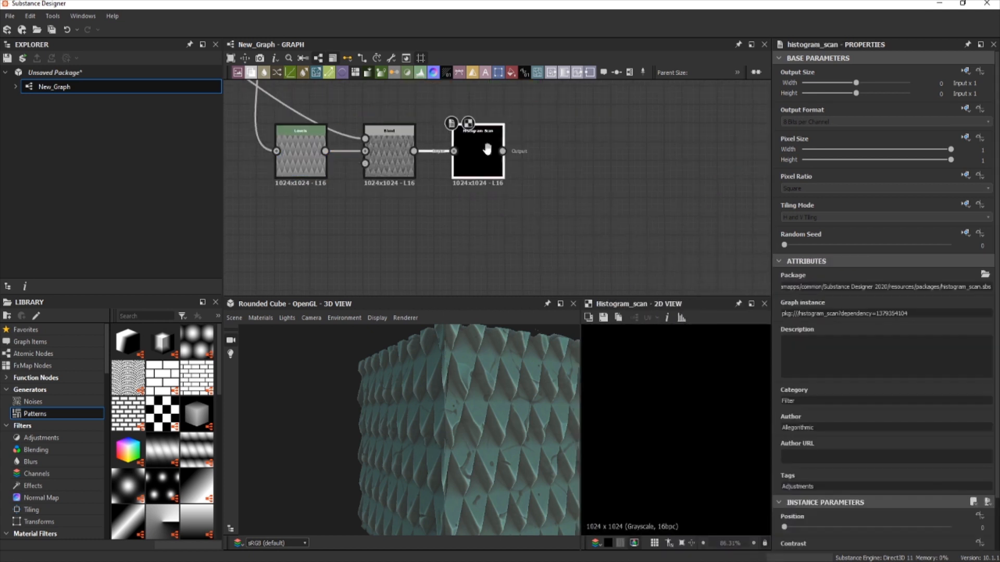
scroll(382, 149, "down", 2)
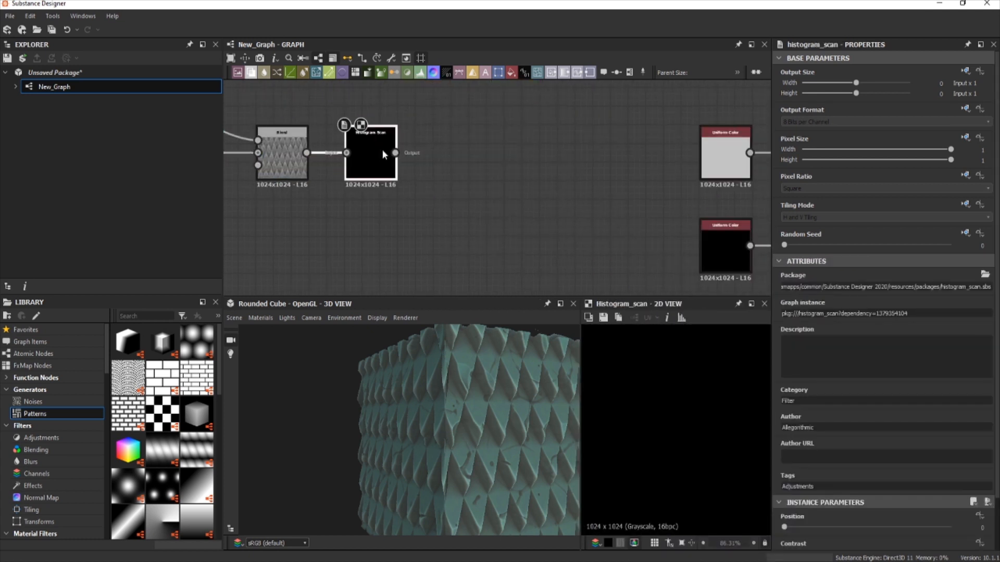
Step: Place a second Histogram Scan on the Subtract Blend's output and set the first one's Position to about 0.7
left_click_drag(497, 191, 369, 219)
left_click(376, 157)
left_click(903, 528)
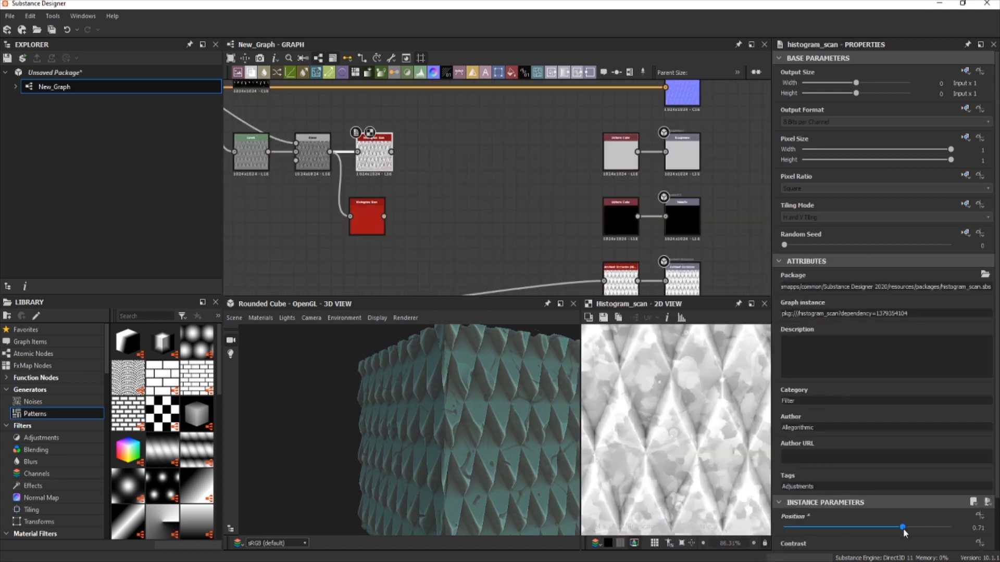
left_click_drag(566, 363, 500, 375)
scroll(500, 375, "up", 3)
left_click_drag(906, 527, 896, 528)
Step: Reposition the second Histogram Scan feeding the Metallic output and raise its Position to brighten the mask
left_click_drag(368, 220, 400, 220)
double_click(400, 220)
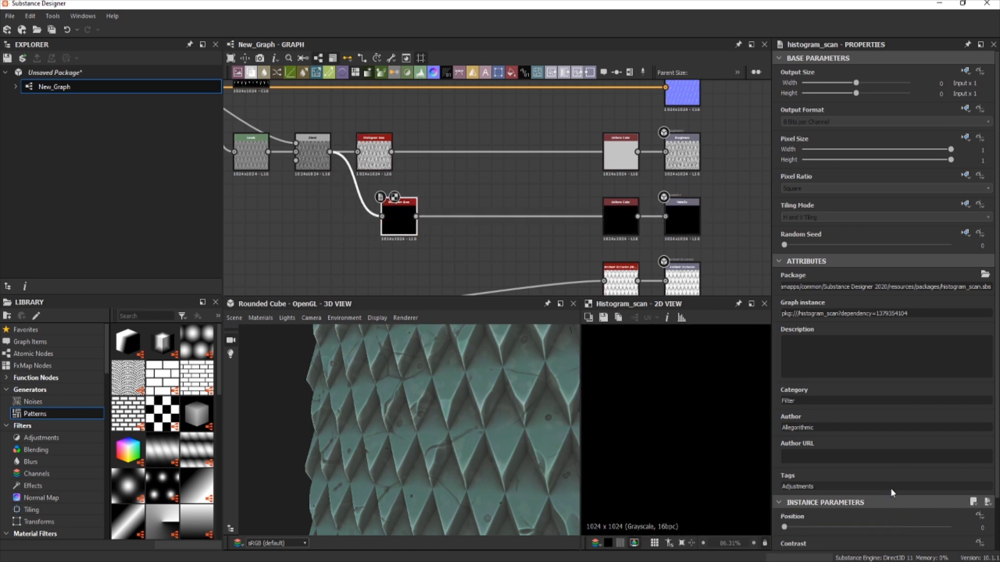
left_click_drag(882, 527, 878, 529)
scroll(332, 167, "up", 2)
Step: Lower the Opacity of the Subtract Blend that feeds both Histogram Scans
middle_click_drag(473, 232, 634, 288)
double_click(475, 210)
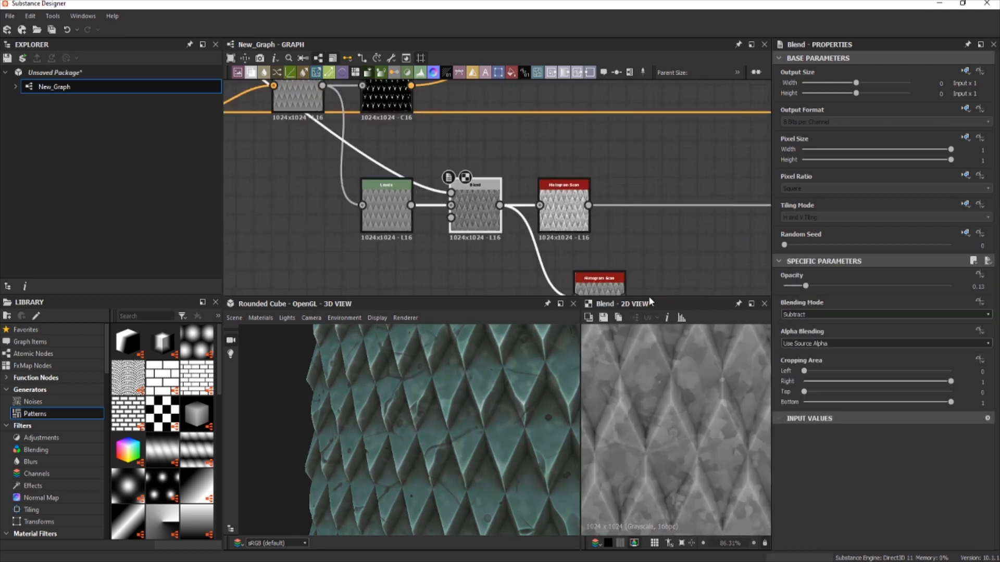
left_click_drag(806, 286, 794, 287)
mouse_move(544, 360)
left_mouse_down()
mouse_move(499, 369)
mouse_move(539, 362)
left_mouse_up()
Step: Move the black Uniform Color out of the metallic chain and set the metallic Histogram Scan's Position to 0.74
middle_click_drag(749, 280, 395, 196)
left_click_drag(564, 214, 553, 159)
double_click(247, 208)
left_click_drag(886, 527, 907, 527)
Step: Shift the roughness Histogram Scan away from the Blend and set its Position to 0.44
middle_click_drag(375, 183, 504, 244)
double_click(337, 179)
left_click_drag(338, 180, 373, 179)
left_click_drag(895, 527, 858, 528)
scroll(451, 427, "down", 3)
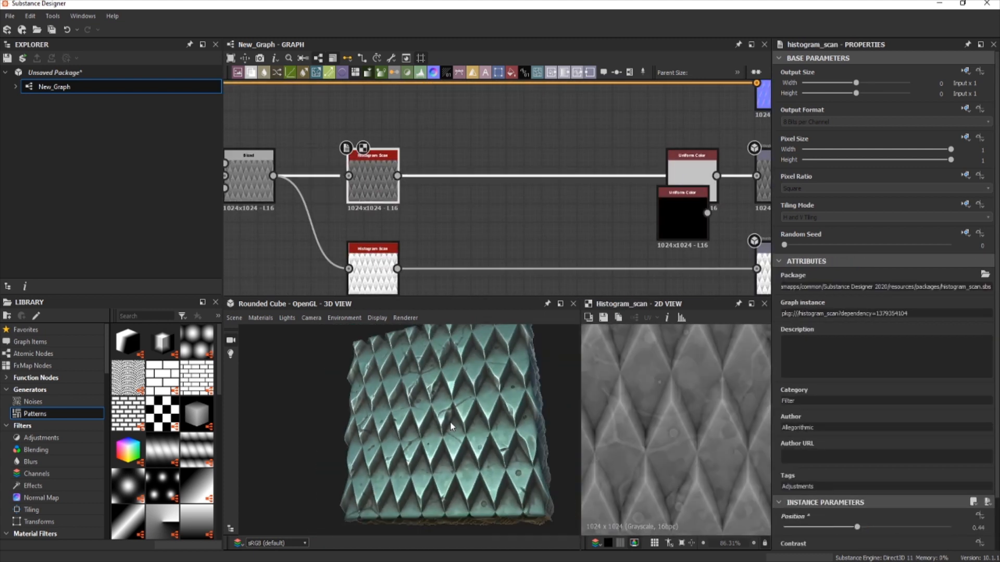
Step: Examine the shine and edge wear of the cube's scales from several angles and distances
left_click_drag(451, 422, 416, 408)
scroll(417, 417, "up", 3)
scroll(471, 435, "down", 2)
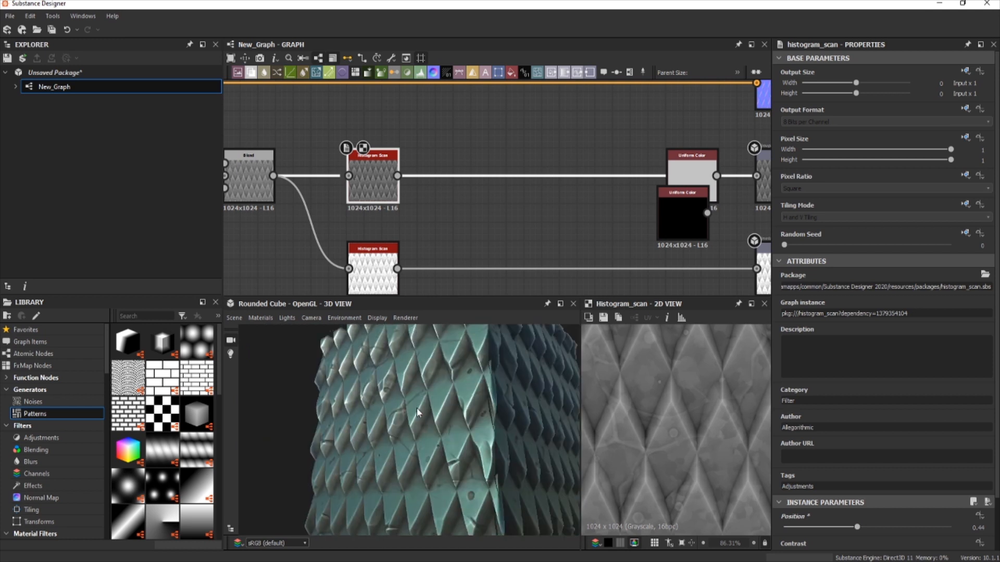
scroll(416, 408, "down", 3)
scroll(443, 283, "down", 4)
scroll(478, 396, "up", 4)
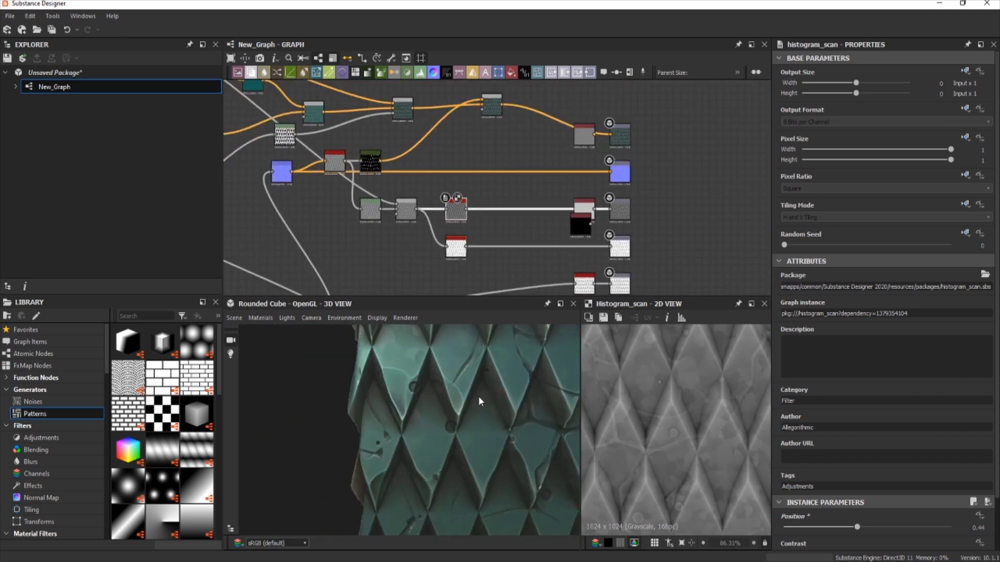
scroll(478, 396, "down", 3)
scroll(505, 183, "up", 3)
Step: Add a Dirt mask generator and connect the ambient occlusion result to its Ambient Occlusion input
key("space")
type("dr")
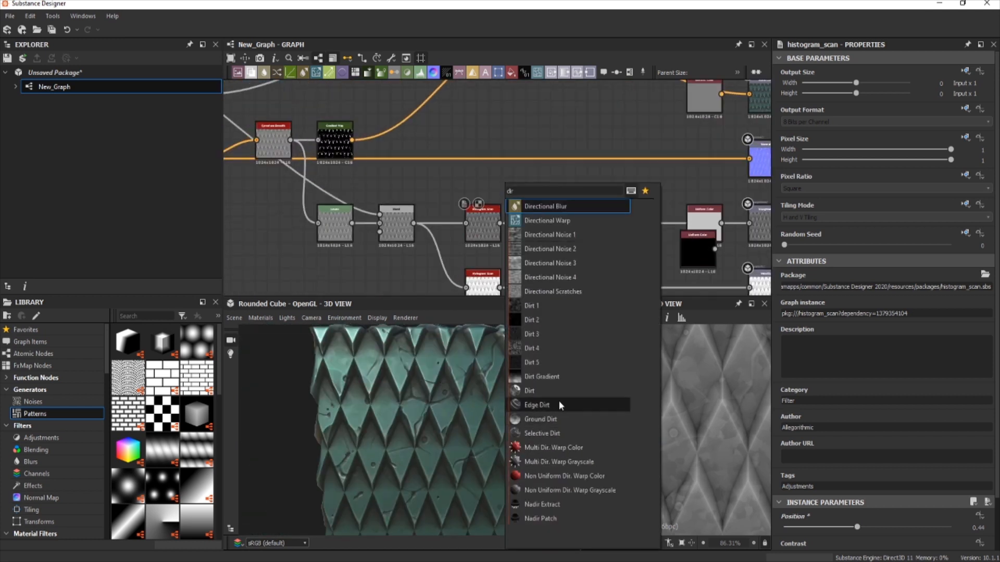
left_click(529, 391)
scroll(575, 197, "up", 3)
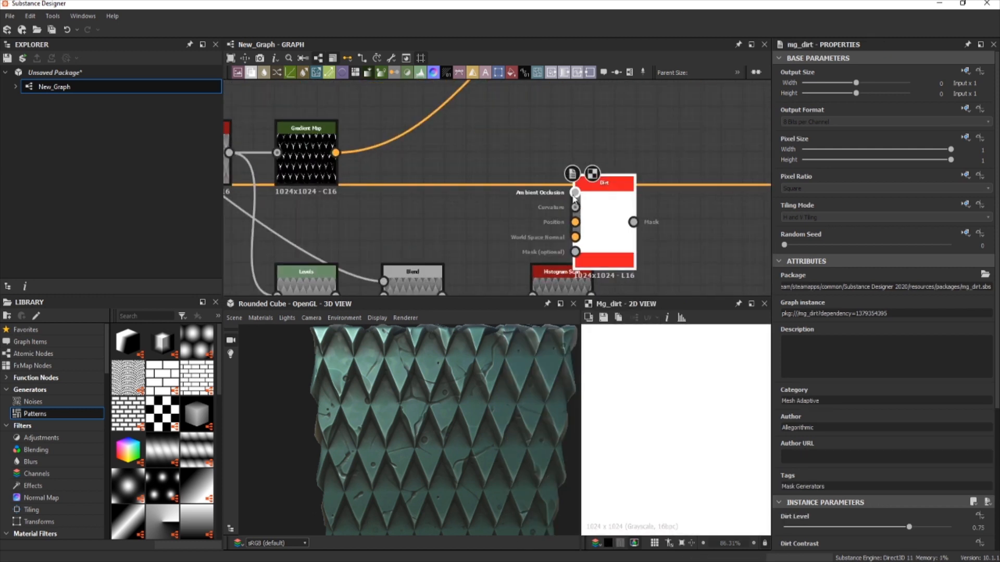
scroll(575, 197, "down", 3)
middle_click_drag(576, 152, 478, 260)
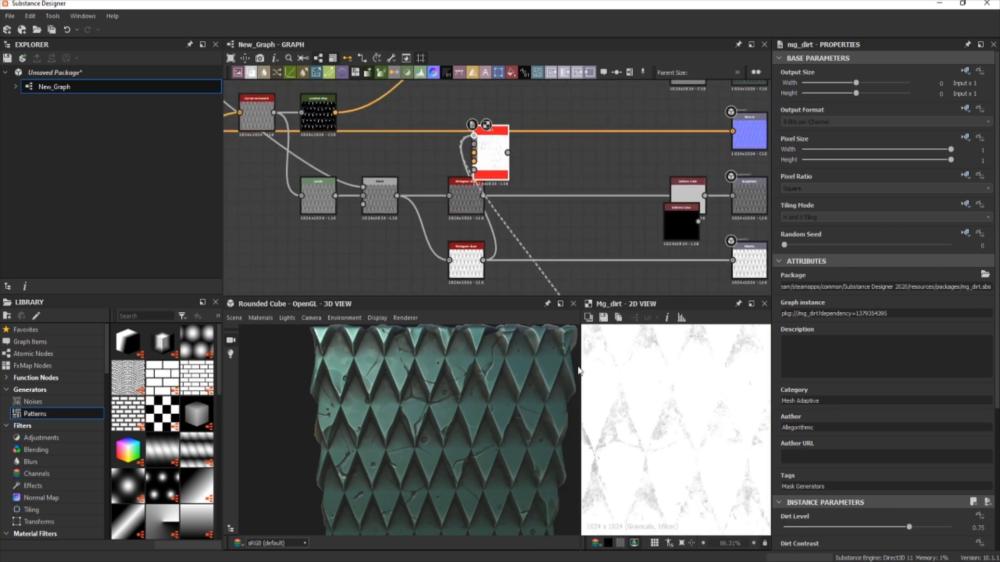
scroll(625, 271, "down", 3)
left_click_drag(579, 371, 728, 224)
Step: Connect Curvature Smooth to the Dirt node's Curvature input and the Normal node to its Position input
scroll(625, 153, "up", 3)
middle_click_drag(580, 148, 509, 240)
left_click_drag(555, 210, 584, 191)
middle_click_drag(530, 205, 584, 191)
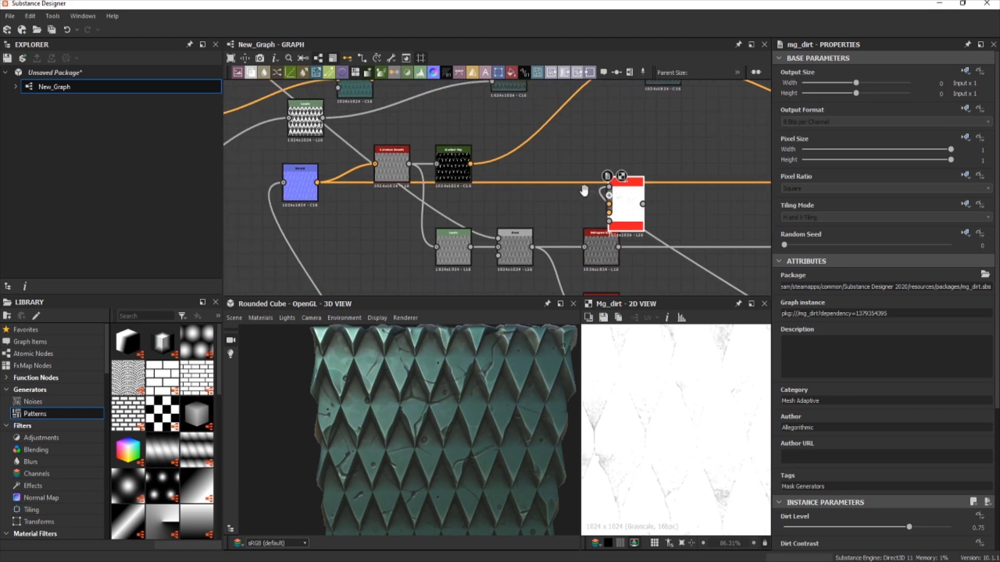
left_click(409, 164)
Step: Insert a Blend node before the Base Color output with the Dirt mask driving its opacity input
middle_click_drag(672, 133, 518, 210)
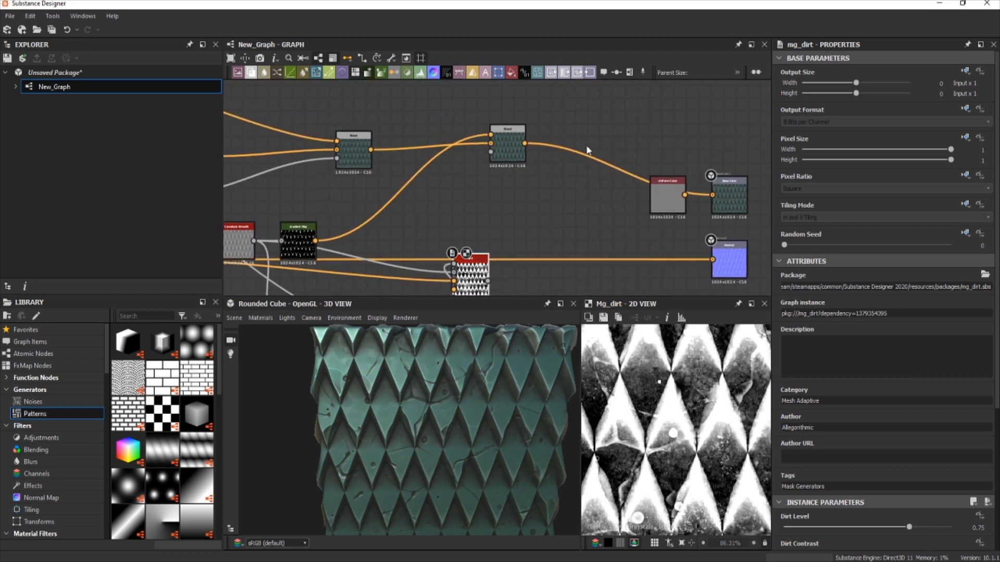
left_click(582, 155)
key("space")
left_click(581, 194)
scroll(604, 136, "up", 3)
middle_click_drag(604, 135, 587, 199)
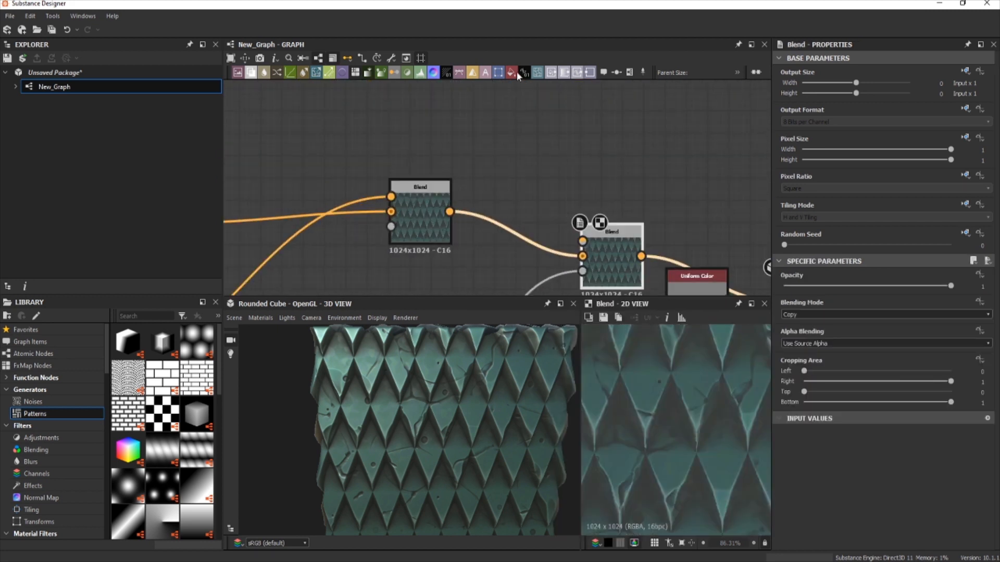
Step: Add an orange Uniform Color (R 149, G 65, B 0) as the foreground of the dirt Blend
left_click(511, 72)
left_click(822, 317)
left_click_drag(582, 241, 535, 190)
left_click_drag(526, 219, 441, 152)
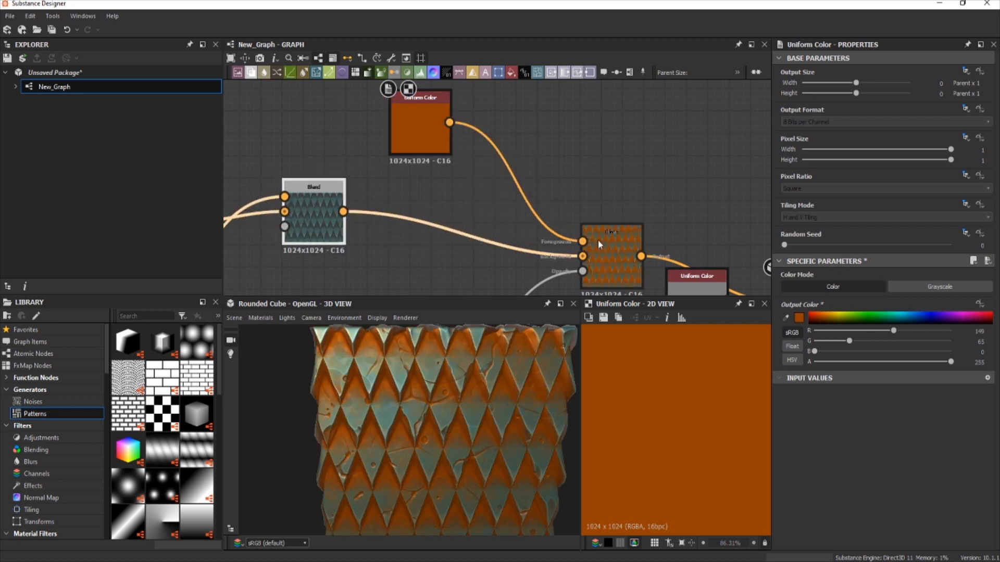
Step: Darken the orange Uniform Color to a brown around R 92, G 48, B 28 and set the dirt Blend's Opacity to 0.36
scroll(598, 240, "down", 5)
scroll(593, 161, "up", 2)
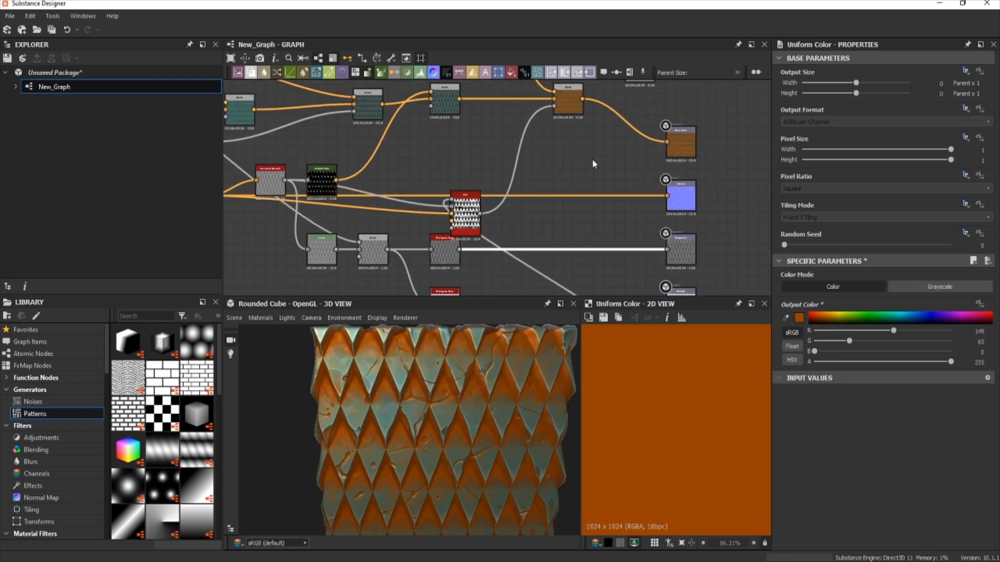
middle_click_drag(533, 180, 363, 100)
scroll(363, 100, "up", 3)
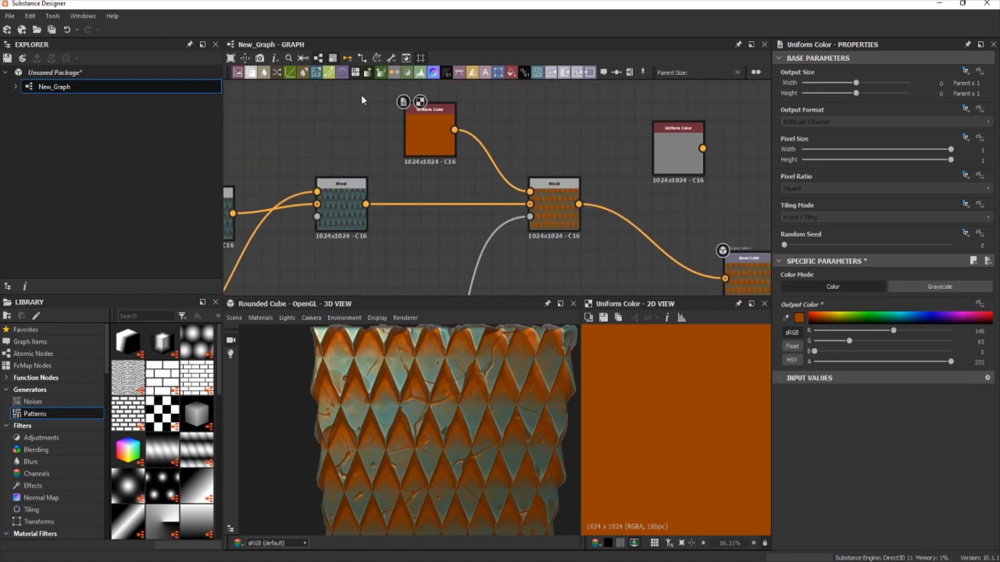
left_click(799, 317)
left_click_drag(537, 341, 541, 345)
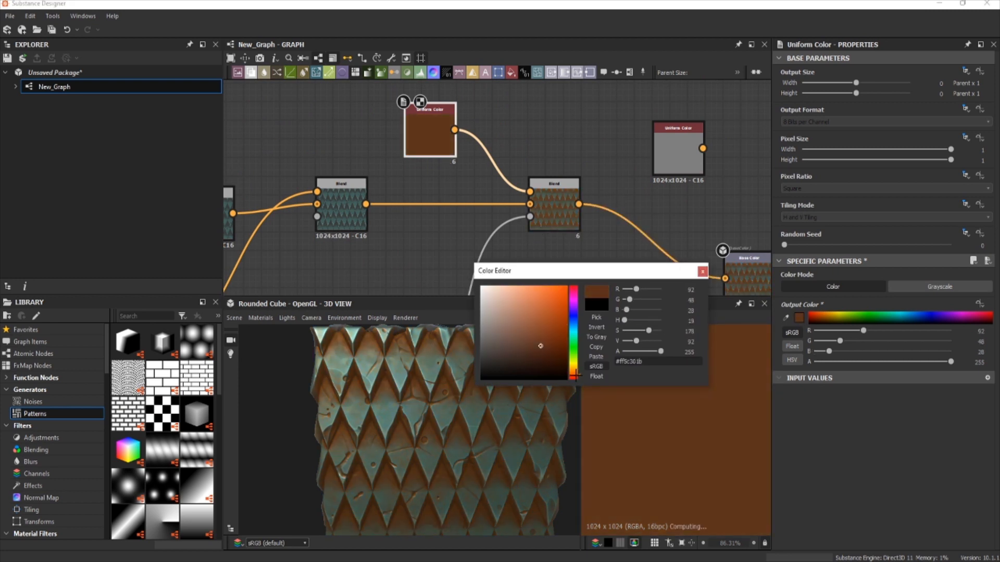
left_click(570, 212)
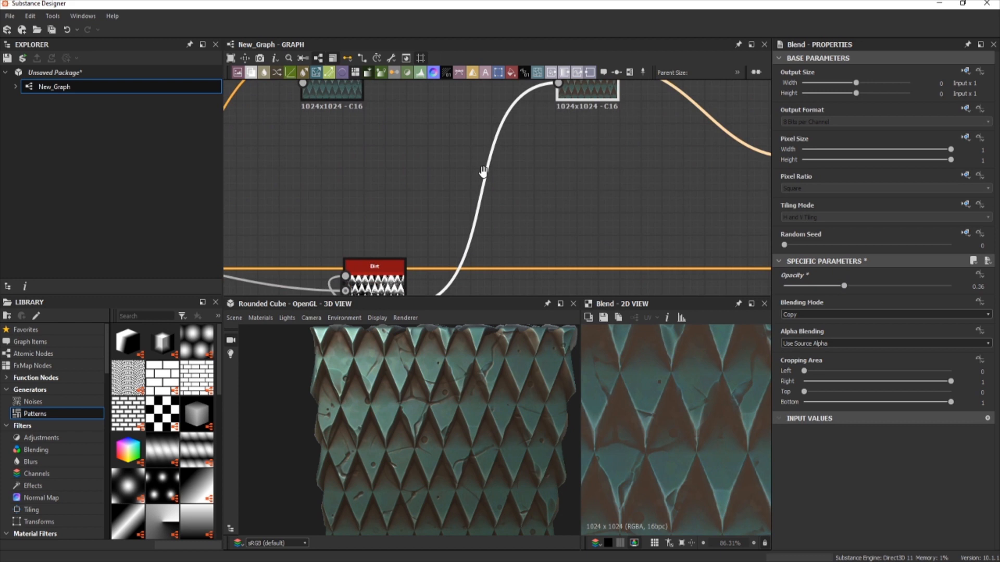
Step: Set the Dirt node's Dirt Contrast to 0.03 and check the cube
scroll(417, 209, "up", 3)
left_click(422, 198)
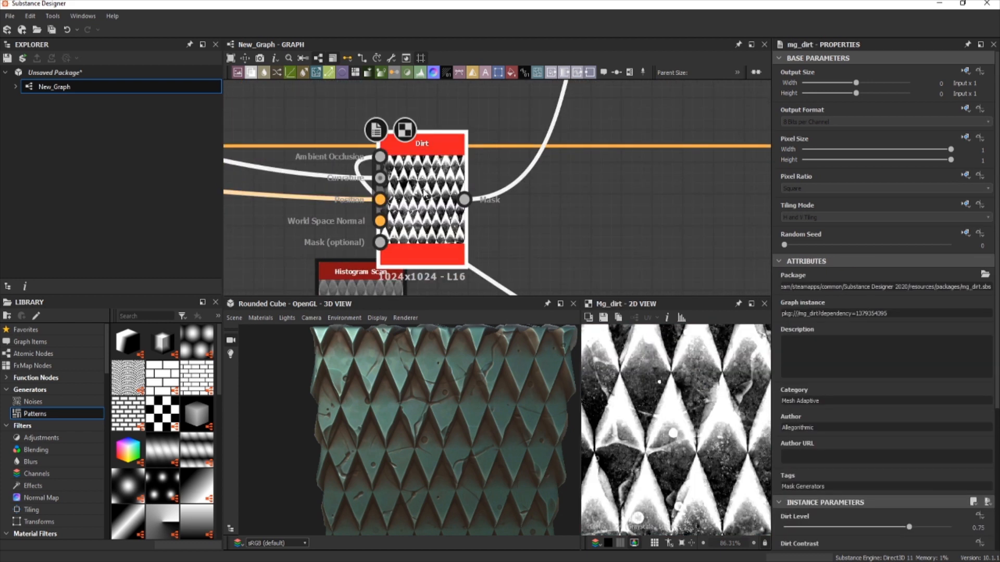
scroll(885, 365, "down", 5)
left_click_drag(867, 455, 788, 449)
left_click_drag(500, 396, 417, 417)
Step: Move the roughness Histogram Scan clear of the Dirt node and inspect the scales up close
middle_click_drag(423, 250, 328, 252)
scroll(322, 245, "down", 4)
middle_click_drag(311, 220, 401, 155)
left_click_drag(401, 155, 308, 157)
scroll(442, 263, "up", 2)
left_click_drag(372, 187, 386, 180)
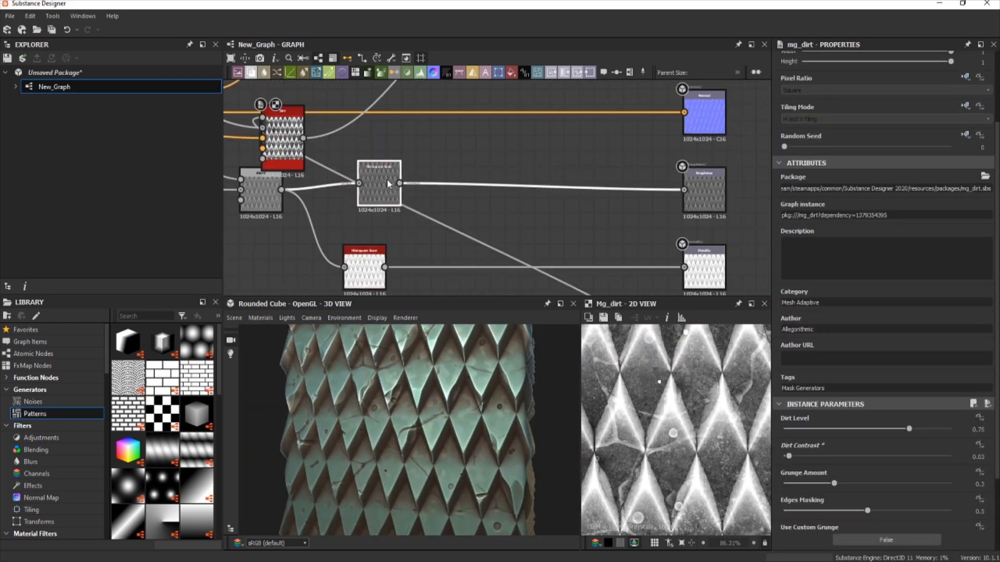
scroll(440, 408, "up", 5)
left_click_drag(440, 408, 423, 443)
Step: Insert a Blend node between the roughness Histogram Scan and the Roughness output, with the Dirt mask as foreground
left_click(425, 184)
key("space")
type("bl")
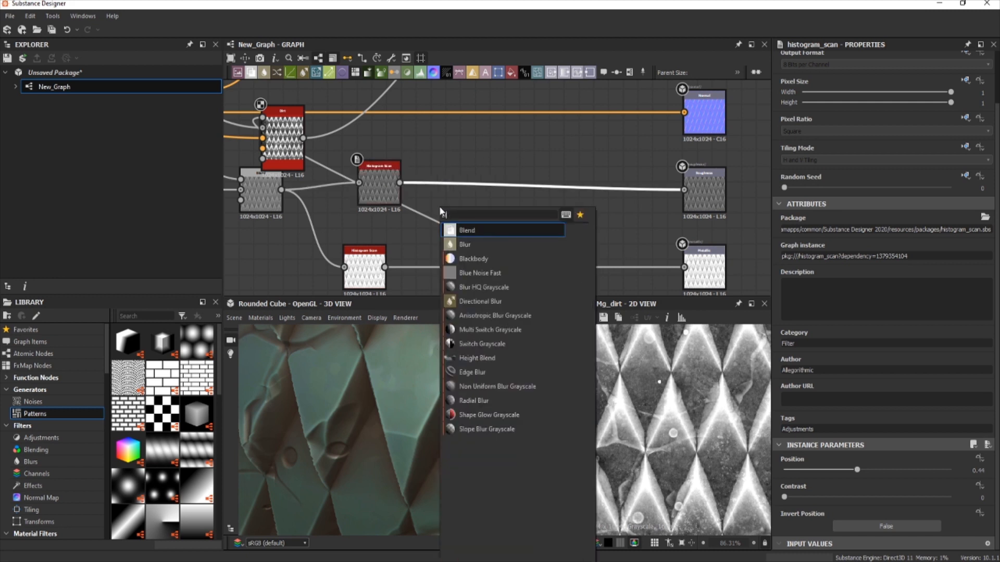
key("Return")
middle_click_drag(506, 183, 572, 209)
left_click_drag(369, 165, 587, 202)
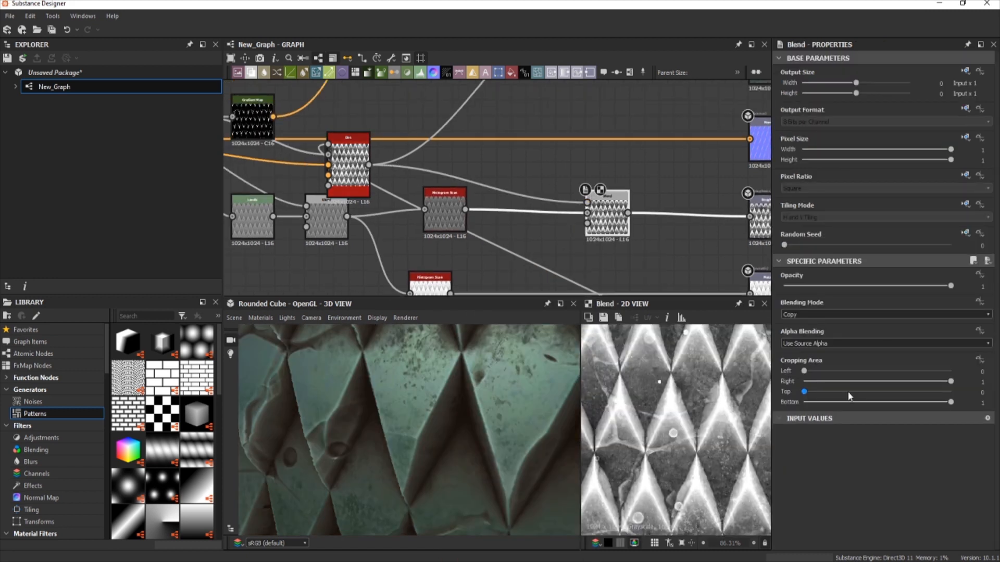
Step: Try the Subtract and Add Sub blending modes on the roughness Blend, and return it to Copy
scroll(813, 315, "down", 2)
scroll(813, 314, "up", 1)
scroll(446, 370, "down", 5)
left_click(835, 315)
left_click(835, 336)
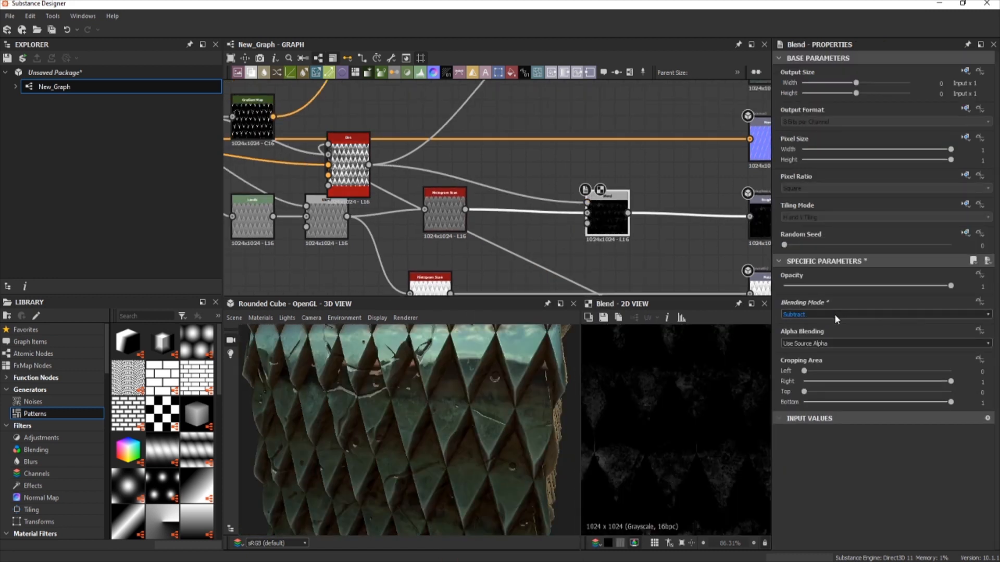
scroll(835, 316, "down", 2)
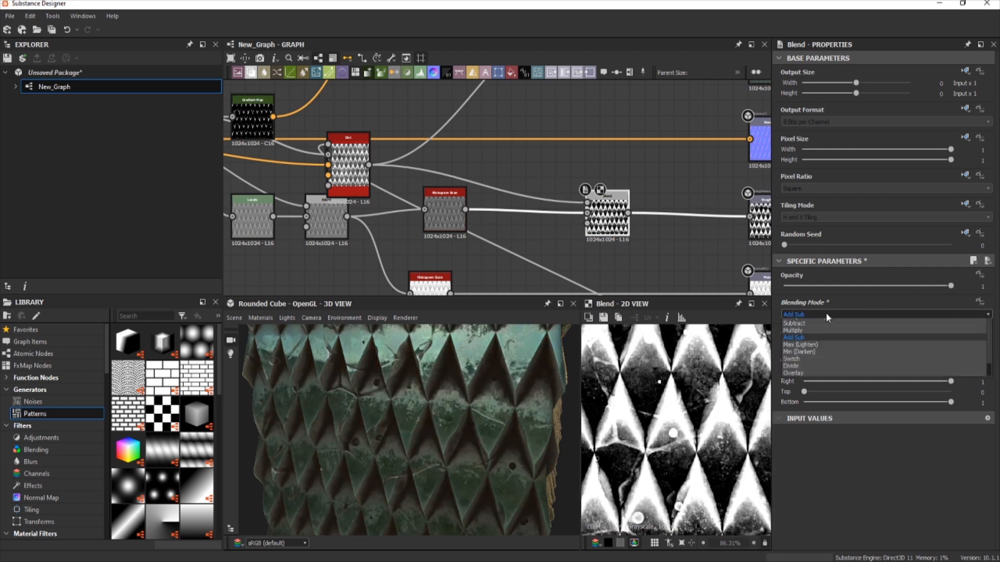
scroll(832, 317, "up", 3)
left_click(796, 323)
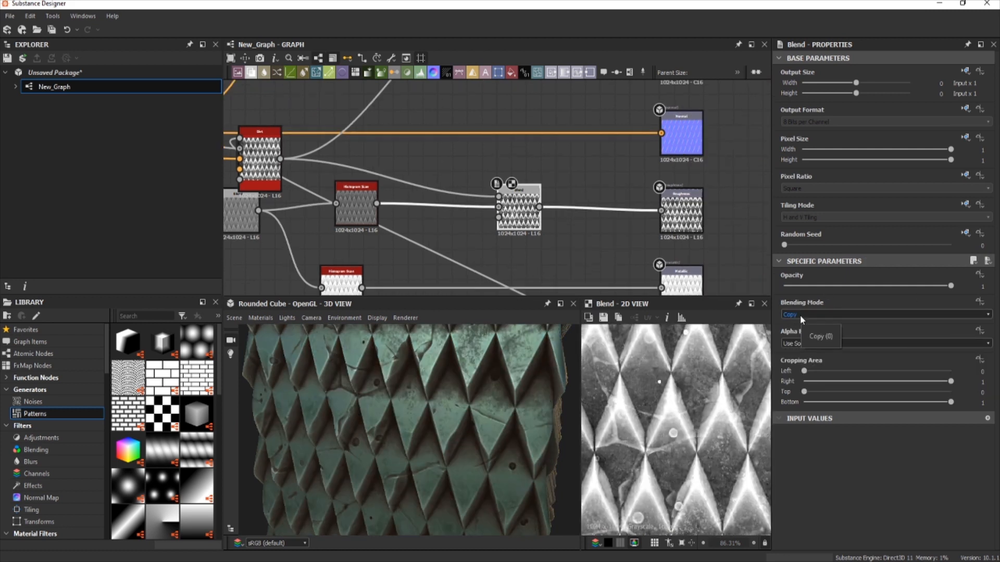
Step: Set the roughness Blend's Opacity to 0.14 and check the cube's reflections
mouse_move(805, 286)
left_mouse_down()
mouse_move(916, 286)
mouse_move(807, 286)
left_mouse_up()
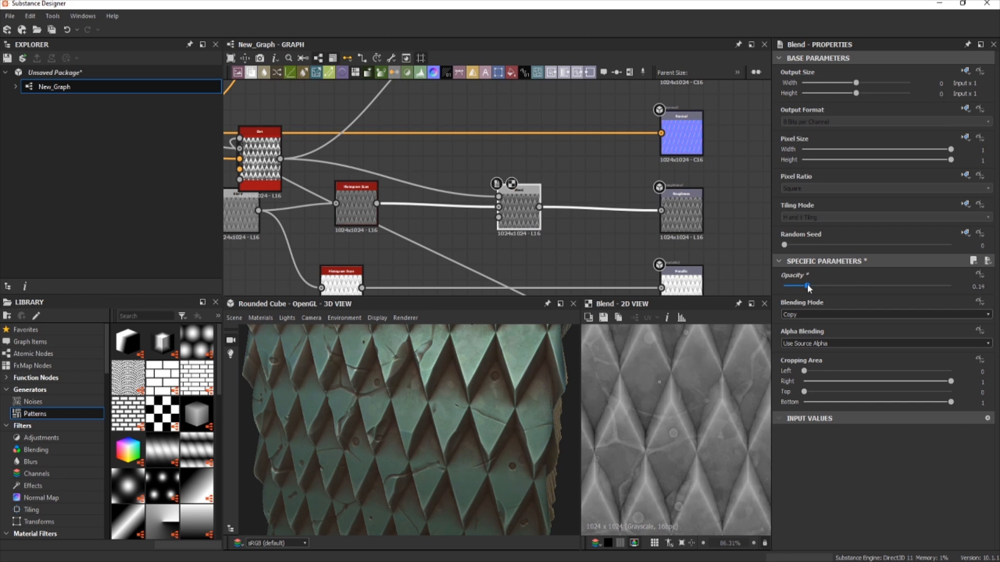
left_click_drag(401, 424, 333, 429)
middle_click_drag(484, 268, 473, 209)
Step: Blend the Dirt mask over the metallic Histogram Scan in Subtract mode before the Metallic output, and check the cube
double_click(336, 233)
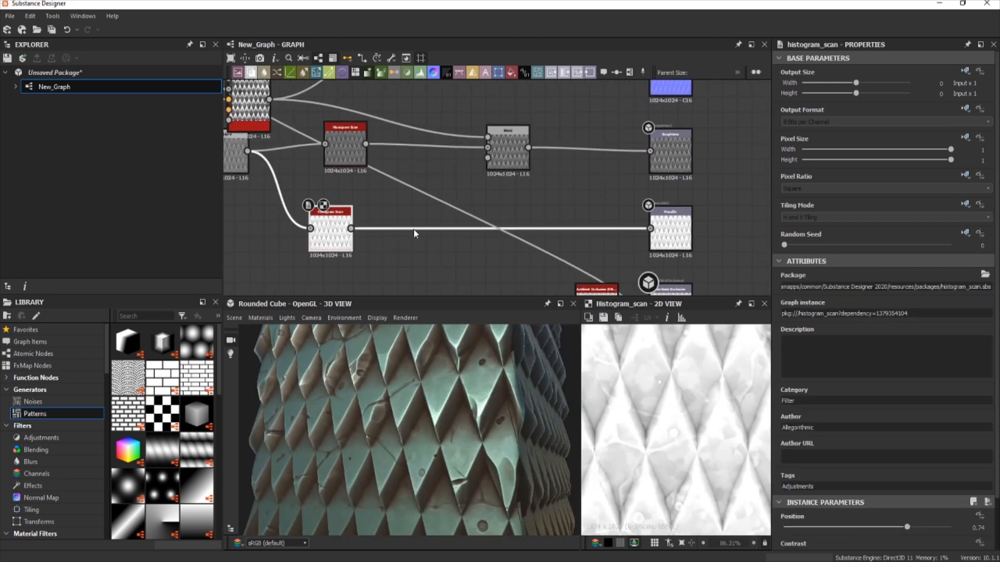
key("b")
middle_click_drag(428, 236, 515, 261)
left_click_drag(565, 243, 355, 125)
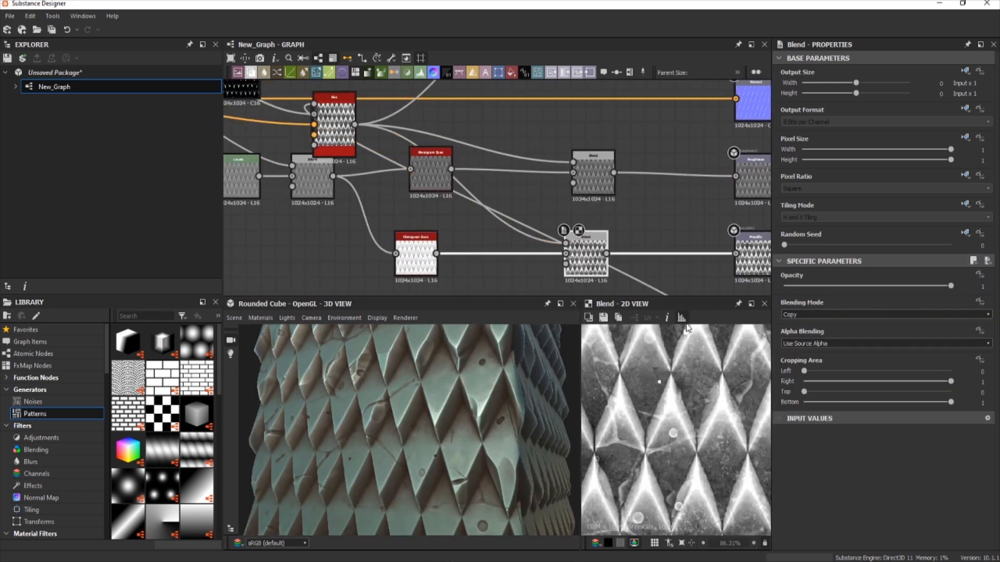
scroll(802, 314, "down", 2)
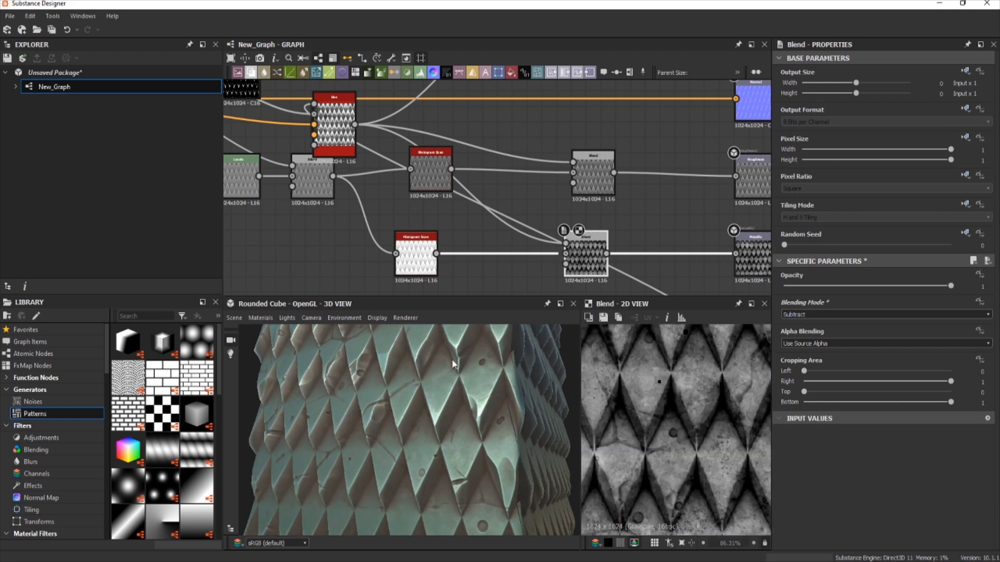
left_click_drag(456, 366, 478, 351)
scroll(473, 373, "down", 5)
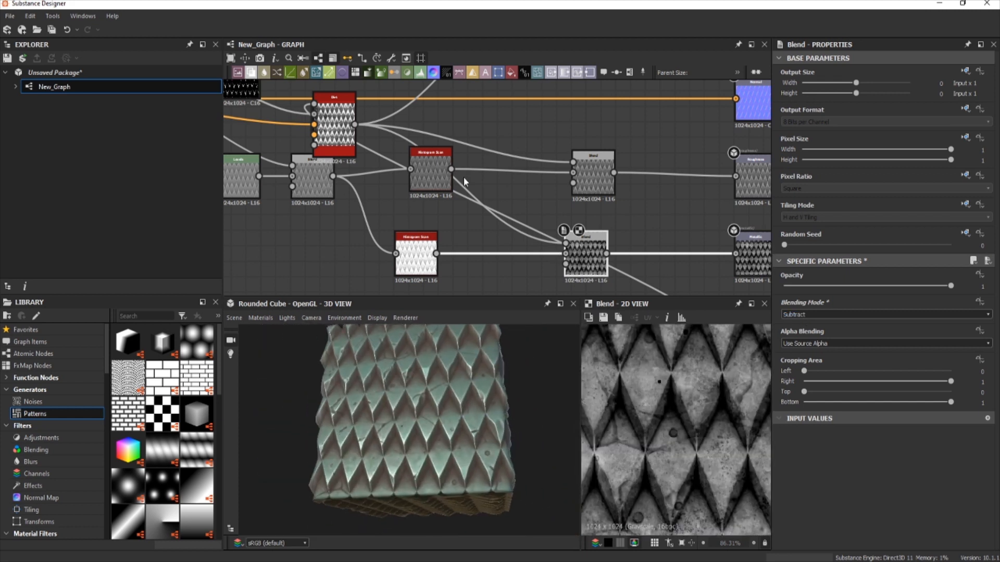
left_click_drag(393, 336, 371, 376)
scroll(371, 351, "up", 4)
scroll(371, 352, "down", 4)
scroll(371, 376, "up", 4)
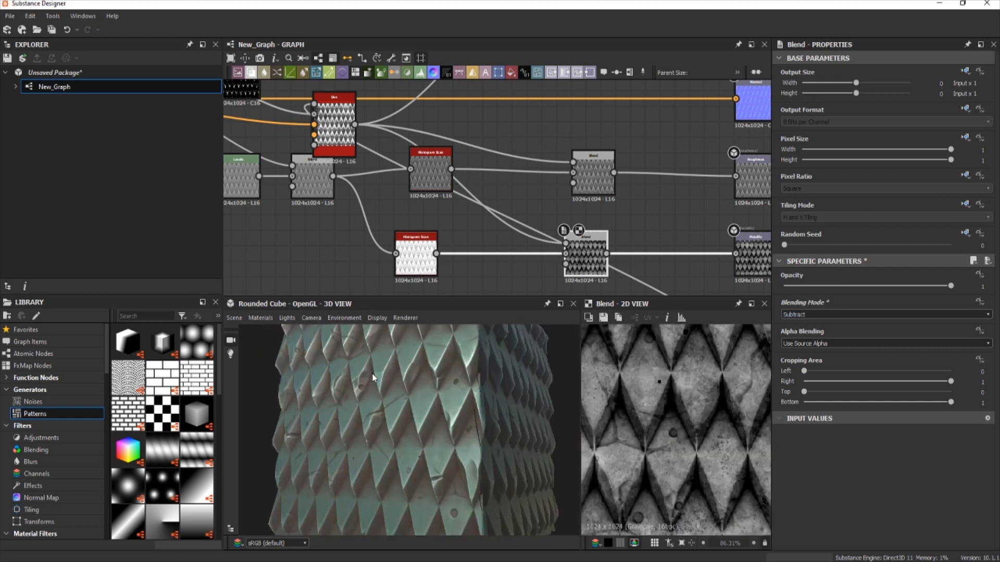
Step: Add a Grayscale Conversion fed by the Normal node and set its green channel weight to 0.1
middle_click_drag(568, 247, 630, 201)
scroll(446, 233, "down", 4)
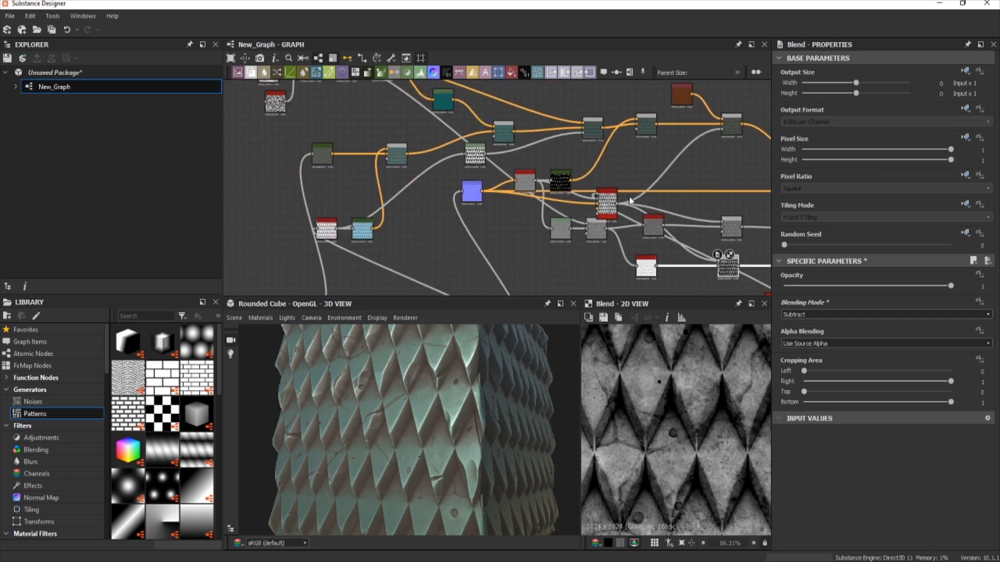
scroll(552, 173, "up", 3)
double_click(416, 204)
left_click(661, 160)
key("space")
type("gra")
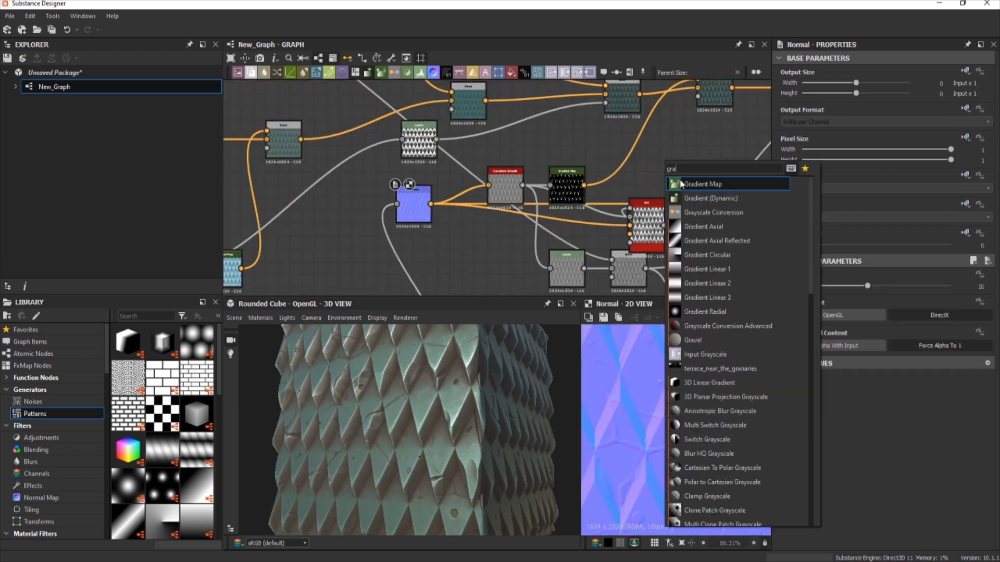
left_click(722, 212)
left_click_drag(584, 185, 649, 165)
middle_click_drag(649, 165, 411, 220)
left_click_drag(843, 295, 806, 296)
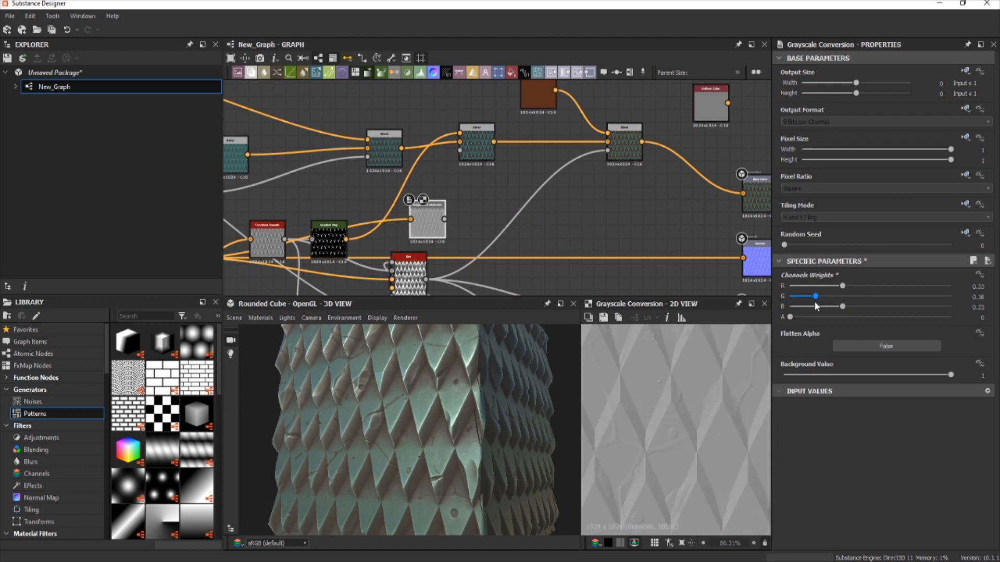
Step: Move the last two base color Blends and the brown Uniform Color toward the Base Color output to make room
middle_click_drag(540, 164, 470, 154)
left_click_drag(558, 127, 600, 138)
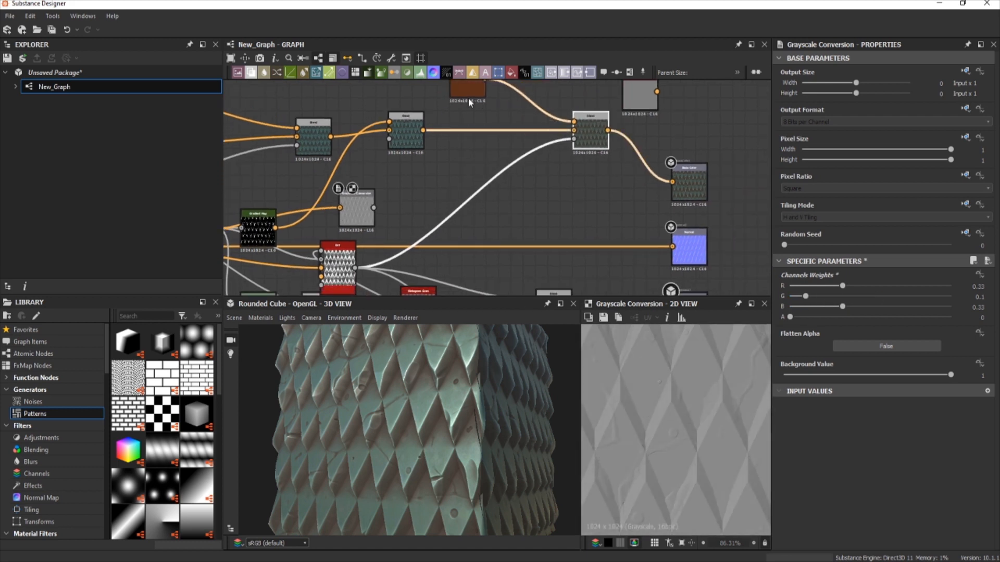
left_click_drag(468, 98, 571, 110)
left_click(416, 121)
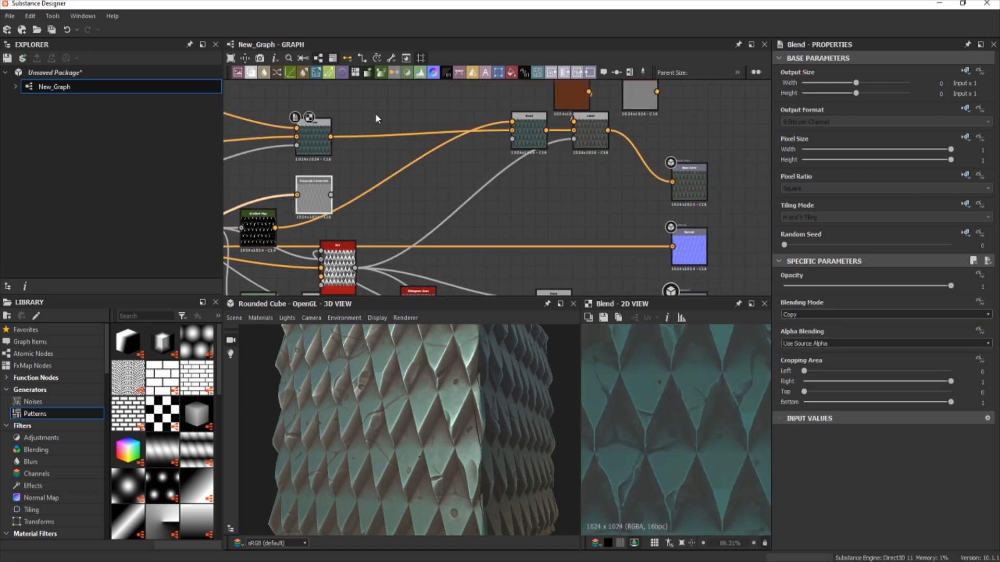
Step: Add a Gradient Map fed by the new Grayscale Conversion node
left_click(367, 136)
key("space")
type("gr")
left_click(316, 187)
key("space")
type("gr")
key("Return")
scroll(378, 419, "up", 5)
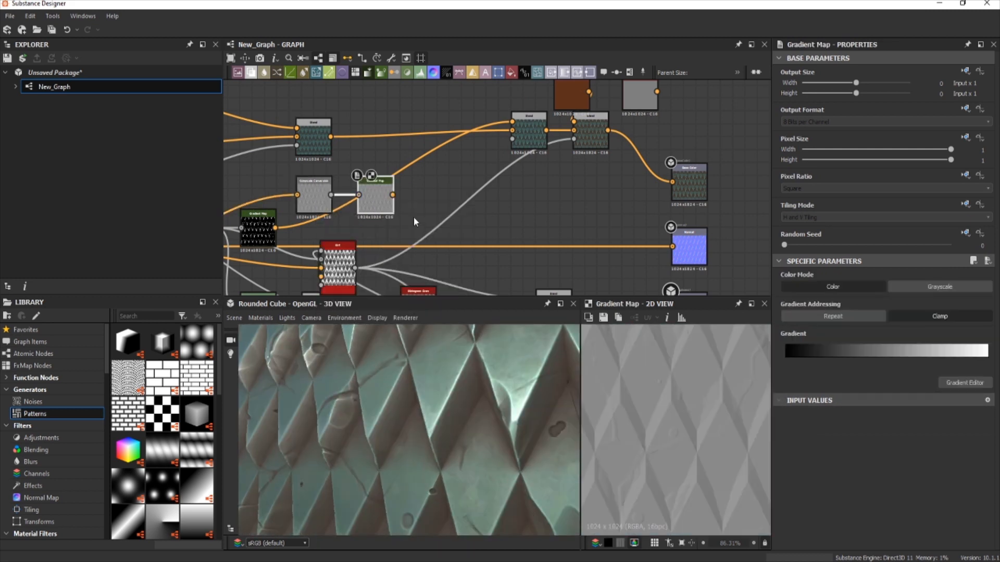
Step: Insert a Blend node on the base color connection just above the new Gradient Map
scroll(320, 92, "up", 2)
left_click(365, 155)
key("space")
type("bl")
key("Return")
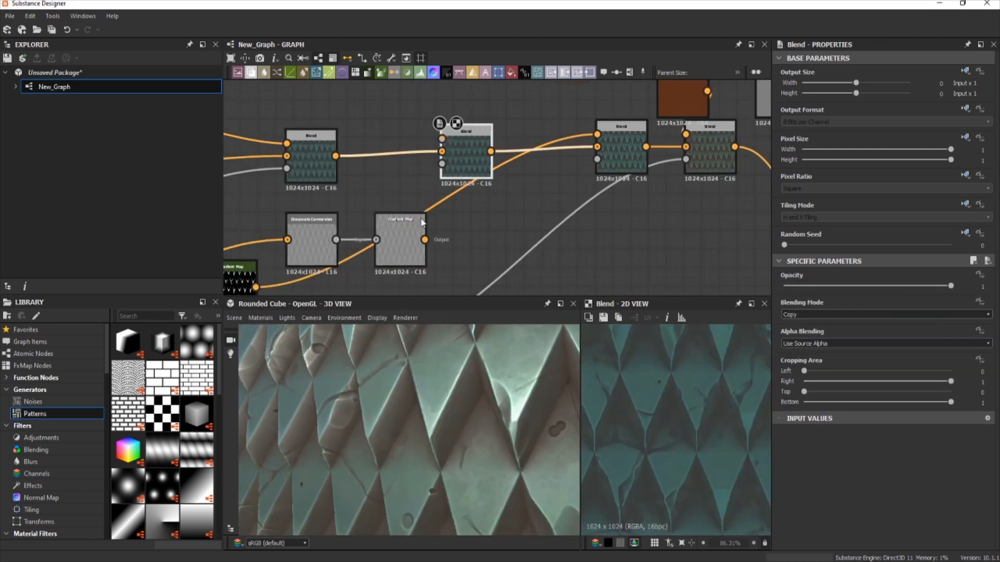
Step: Move the Gradient Map's black and white keys inward for more contrast and connect it to the new Blend's foreground
left_click(421, 223)
double_click(391, 254)
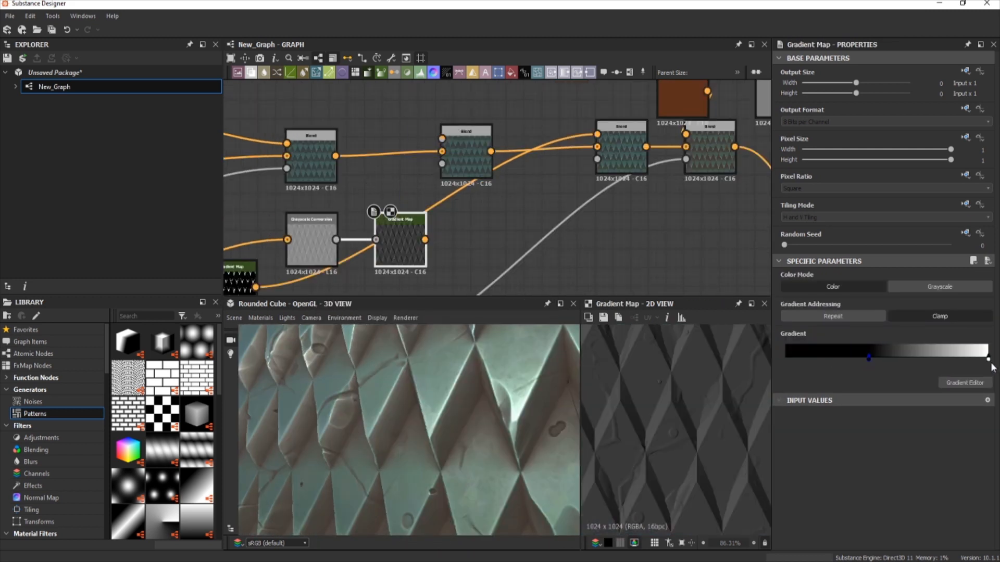
left_click_drag(988, 358, 930, 360)
left_click_drag(424, 240, 458, 146)
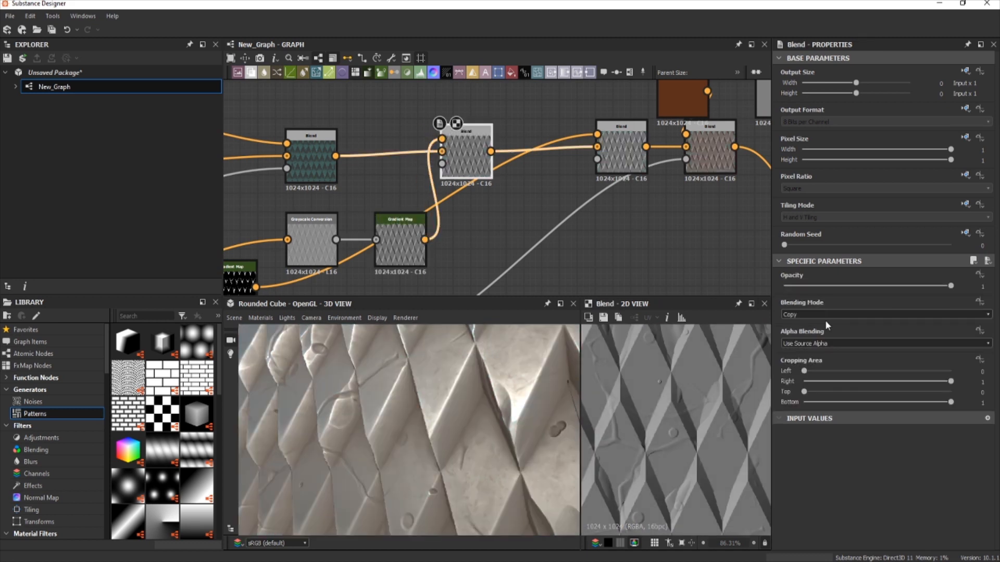
Step: Set this Blend to Add Sub with Opacity 0.05 and check the shading on the cube
scroll(823, 314, "down", 4)
scroll(460, 478, "down", 1)
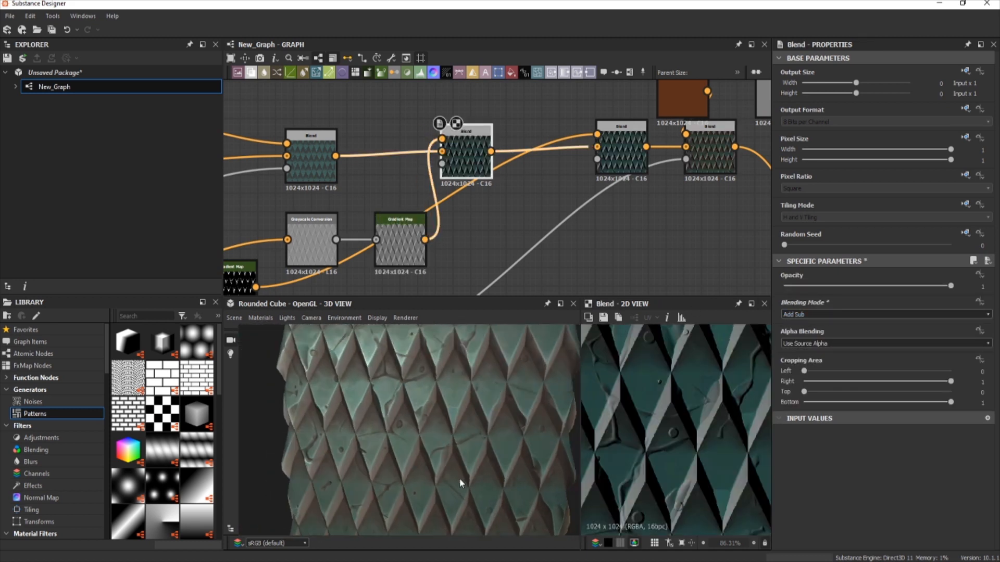
mouse_move(786, 286)
left_mouse_down()
mouse_move(812, 284)
mouse_move(791, 286)
left_mouse_up()
scroll(705, 415, "down", 1)
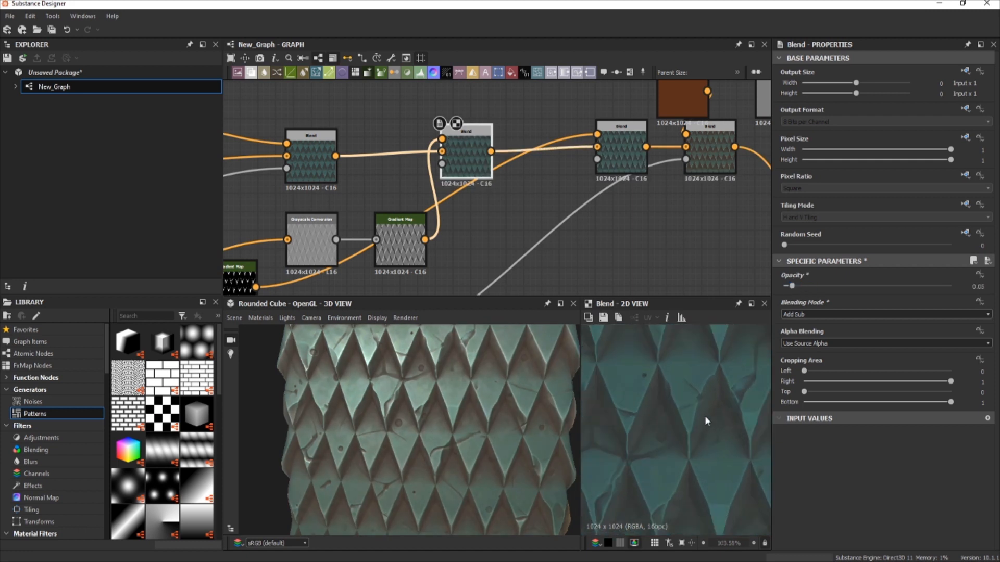
scroll(447, 408, "down", 1)
scroll(432, 409, "up", 3)
left_click_drag(421, 410, 367, 407)
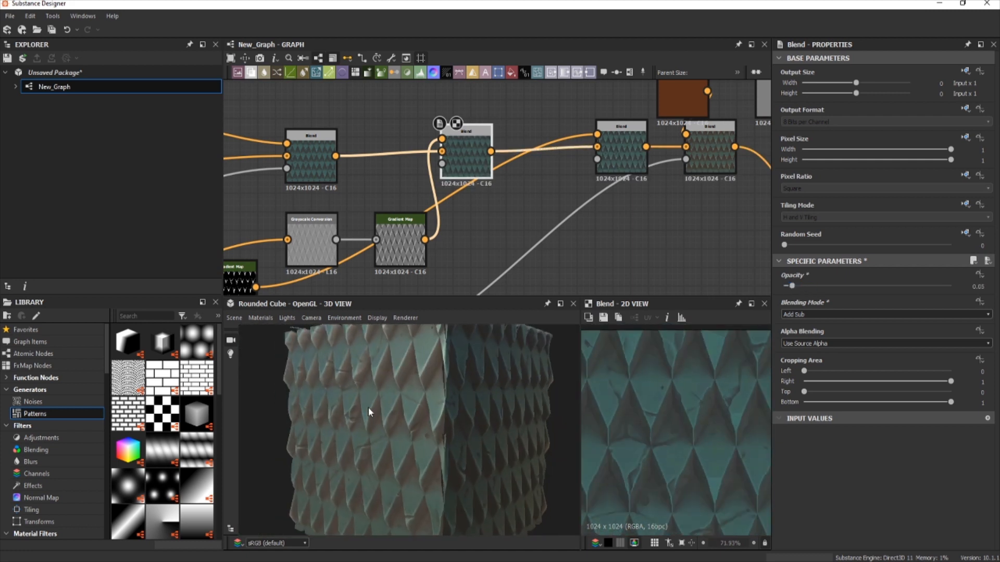
scroll(369, 408, "up", 3)
scroll(485, 223, "down", 4)
scroll(464, 330, "down", 5)
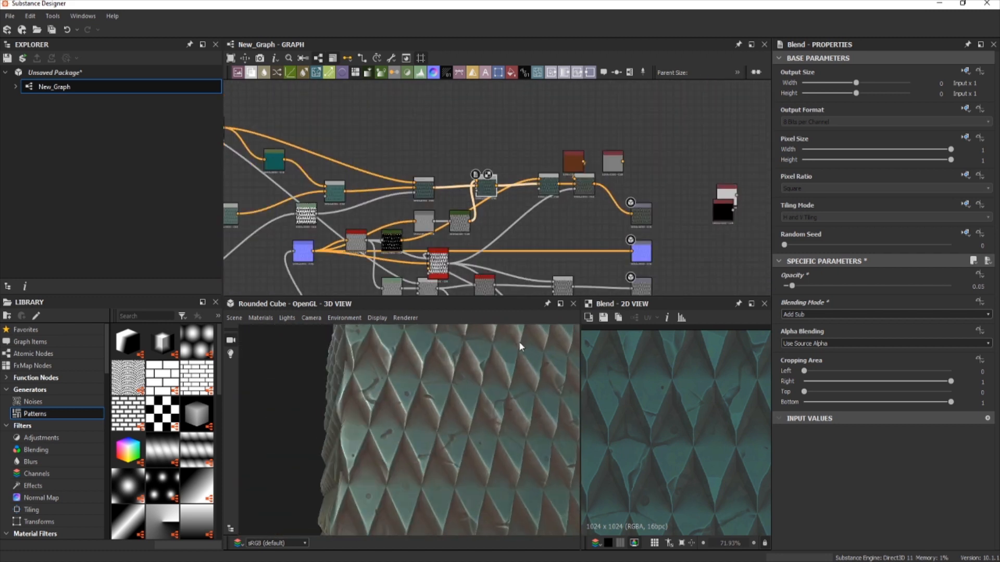
left_click_drag(447, 399, 512, 427)
scroll(463, 426, "up", 5)
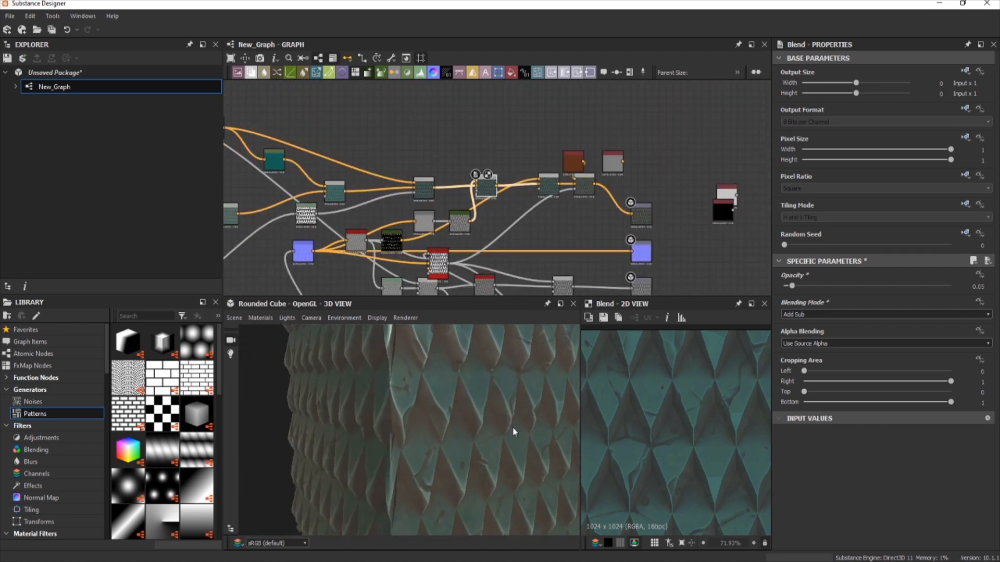
Step: Duplicate the slope-blurred Cells and Clouds noise group that feeds the base color, placing the copy above the original
middle_click_drag(485, 176, 660, 158)
scroll(660, 158, "down", 4)
scroll(409, 227, "up", 4)
middle_click_drag(271, 268, 328, 224)
scroll(343, 203, "down", 1)
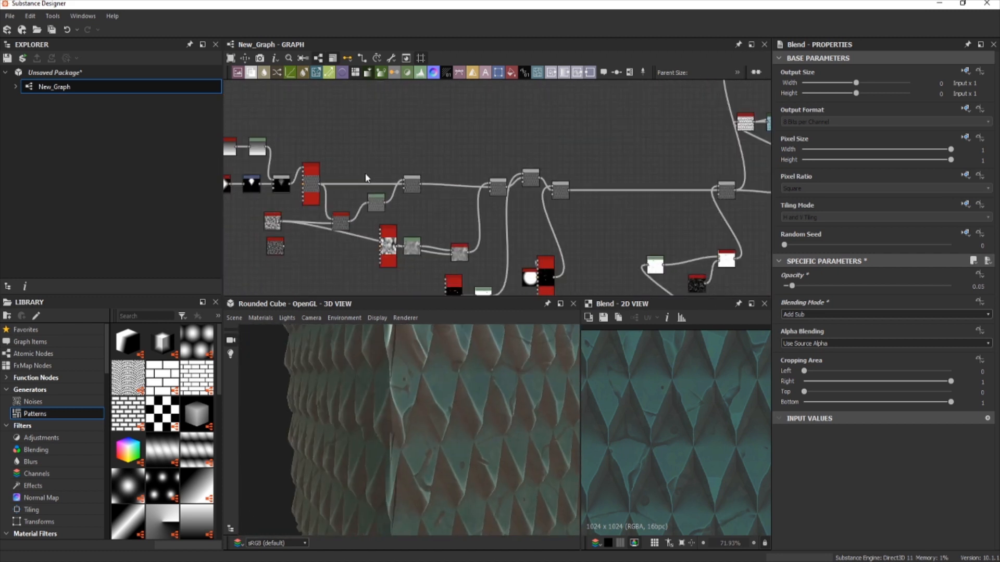
middle_click_drag(698, 88, 385, 202)
scroll(386, 201, "up", 3)
key("ctrl+c")
key("ctrl+v")
left_click_drag(495, 182, 451, 97)
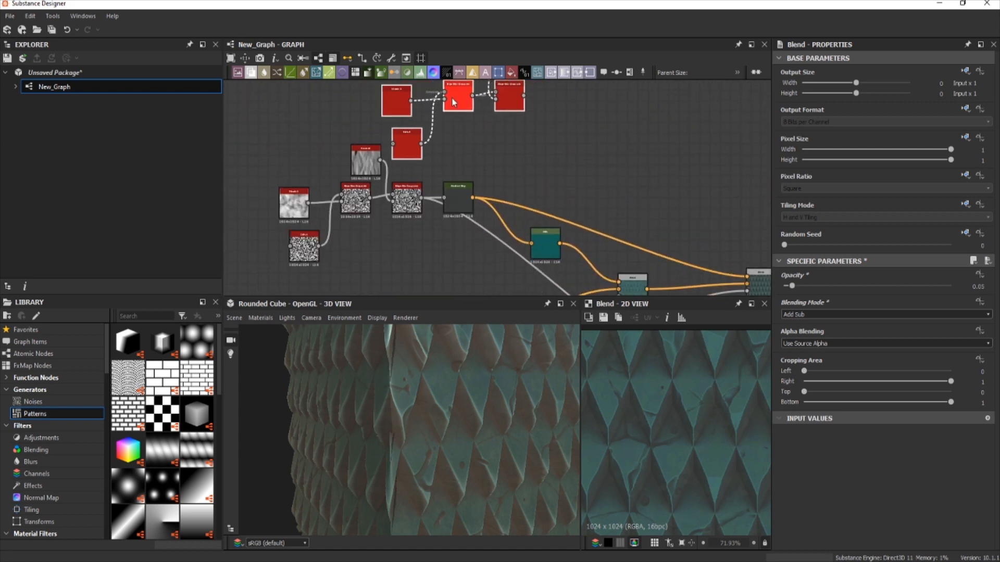
Step: Set the duplicated Cells 4 node's Scale to 15 and select the copy's final Slope Blur Grayscale
double_click(503, 98)
scroll(481, 121, "up", 2)
left_click(379, 153)
left_click_drag(816, 528, 792, 529)
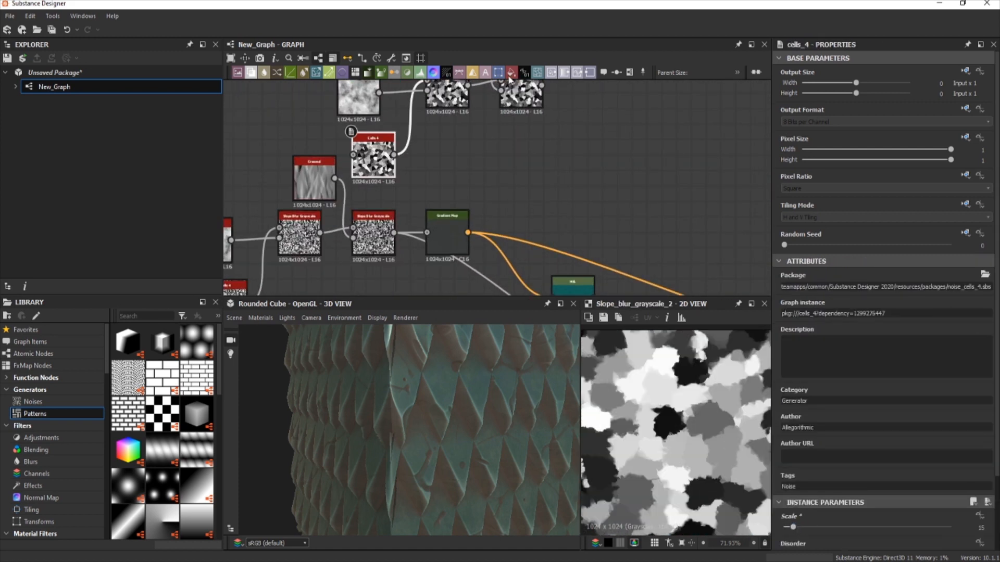
left_click(509, 75)
left_click(517, 96)
middle_click_drag(517, 95, 501, 169)
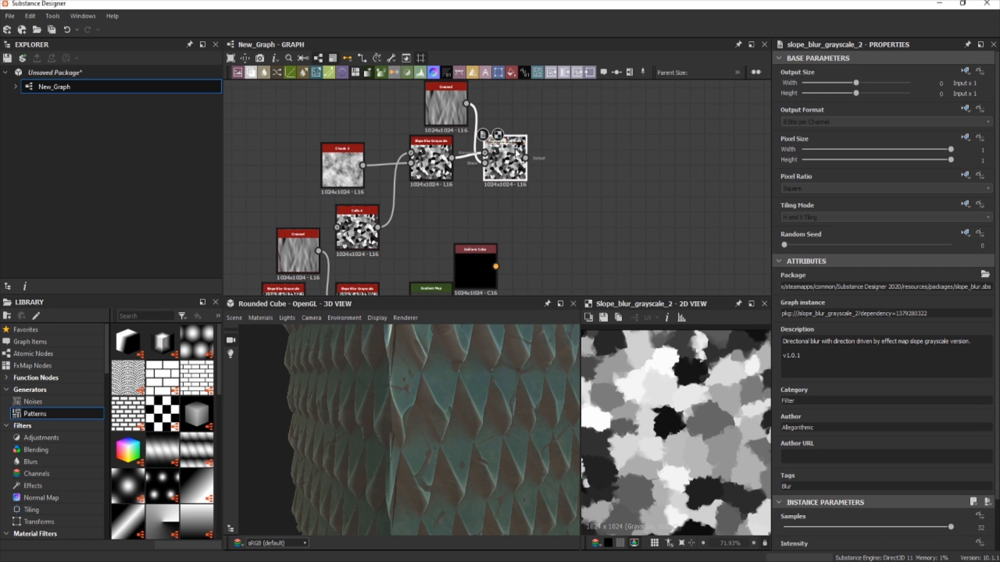
Step: Add a Gradient Map after the duplicated Slope Blur and pick a multi-key brown and beige gradient for it
left_click(367, 73)
double_click(579, 159)
left_click(965, 383)
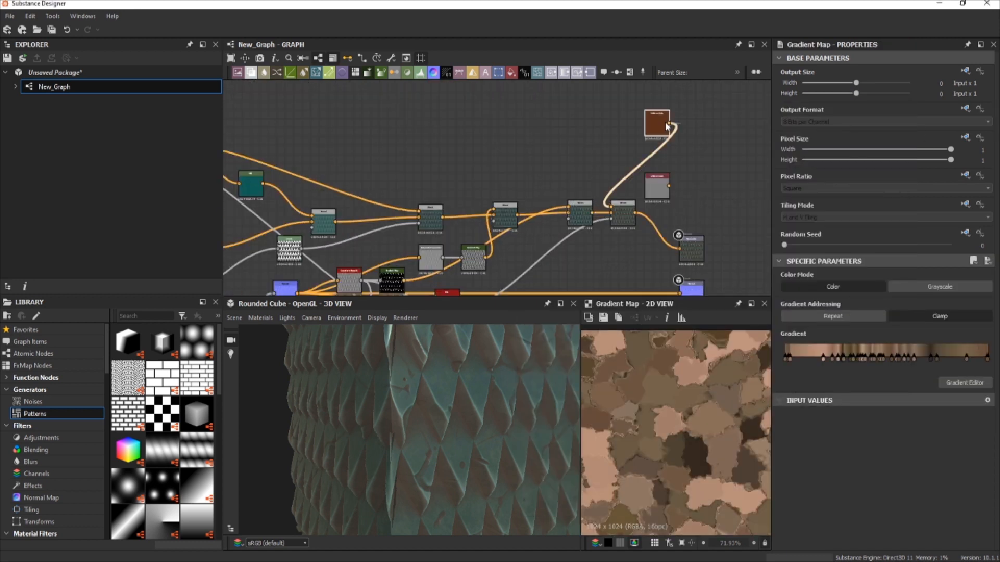
Step: Make room in the base color chain and insert a new Blend after the one combining the teal layers
scroll(648, 228, "up", 2)
left_click_drag(647, 229, 564, 163)
left_click(620, 161)
key("space")
key("Return")
middle_click_drag(612, 149, 645, 189)
scroll(644, 189, "up", 1)
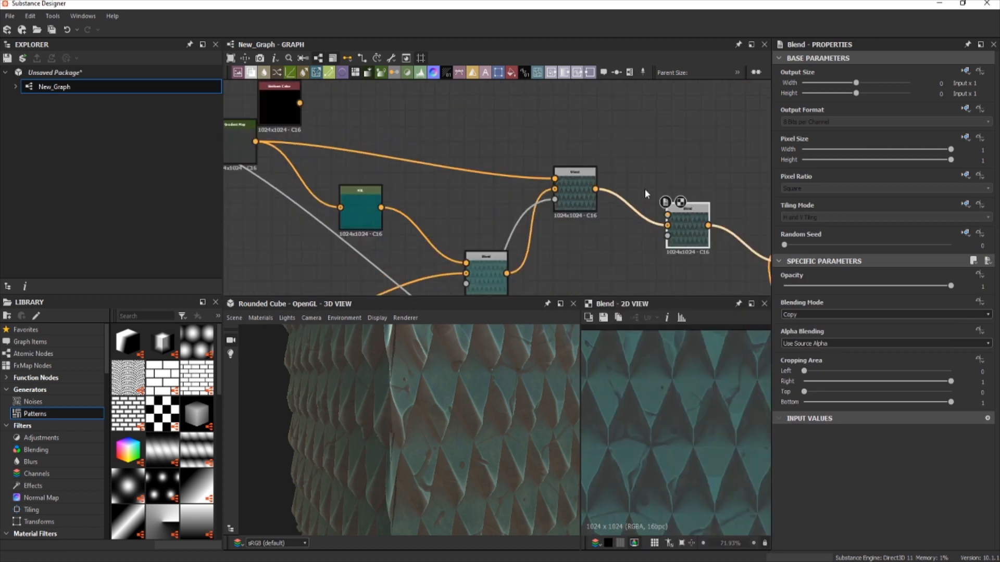
Step: Connect the brown Gradient Map to the new Blend's foreground and set its blending mode to Add (Linear Dodge)
left_click_drag(667, 215, 267, 117)
middle_click_drag(267, 118, 423, 223)
left_click(555, 99)
middle_click_drag(573, 166, 425, 89)
scroll(836, 315, "down", 1)
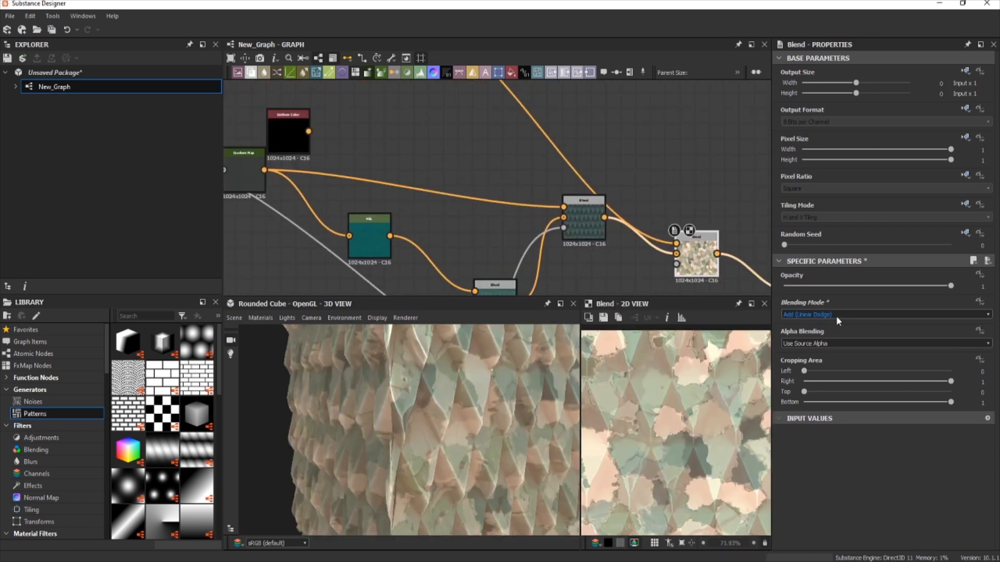
Step: Try an Opacity of 0.16 on the brown pattern's Blend and inspect the cube up close
left_click_drag(803, 286, 811, 287)
scroll(411, 411, "up", 3)
left_click_drag(365, 411, 406, 414)
Step: Switch the brown pattern's Blend to Add Sub, set its Opacity to 0.13, and check the cube
left_click(846, 317)
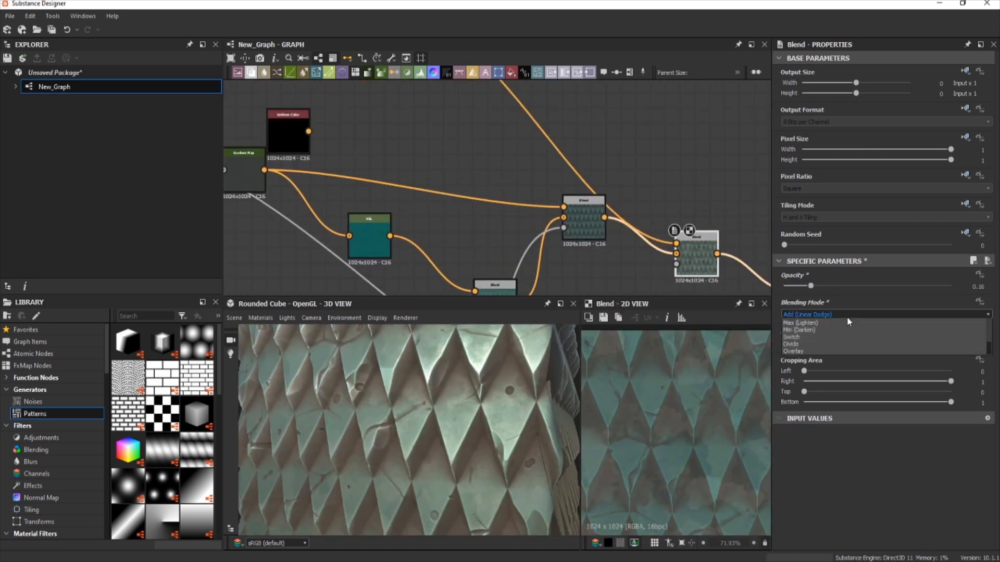
left_click(847, 317)
left_click_drag(812, 286, 808, 286)
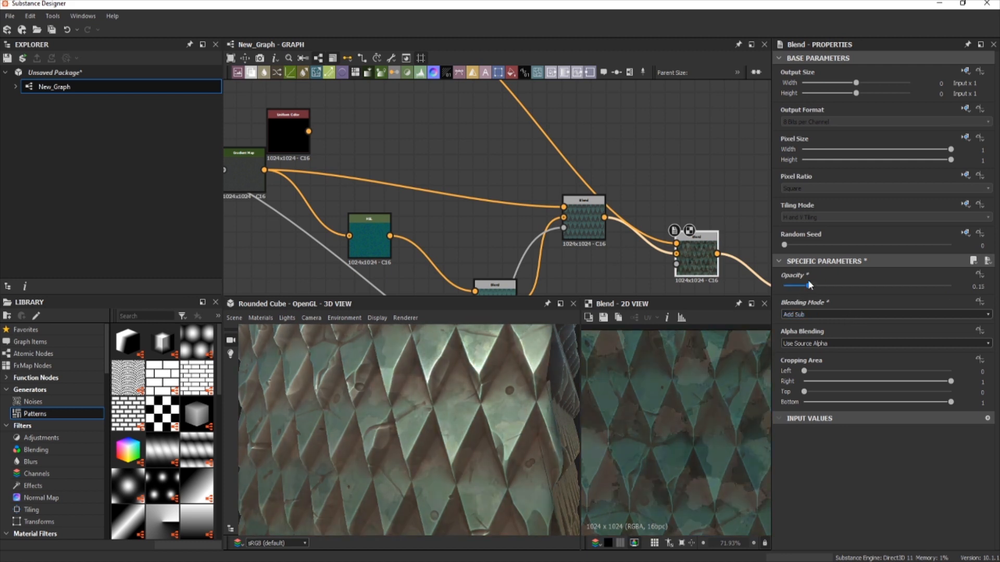
scroll(401, 448, "down", 3)
left_click_drag(385, 448, 400, 467)
scroll(423, 461, "up", 3)
scroll(385, 457, "down", 3)
Step: In the Default 3D material, set the Phong Tessellation Factor to 0.55 and the Scalar Zero Value to 0.4
left_click(405, 318)
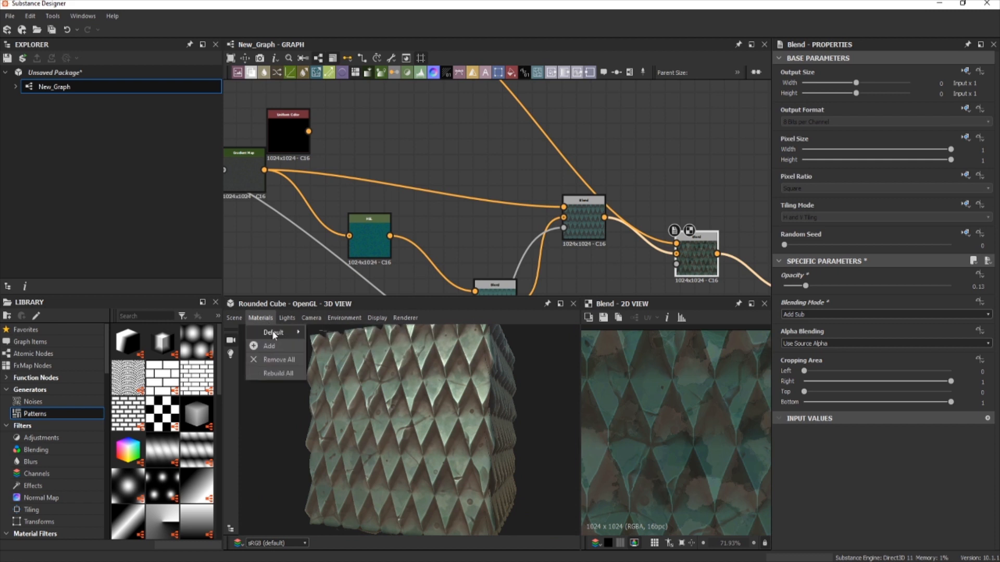
mouse_move(275, 335)
left_click(332, 334)
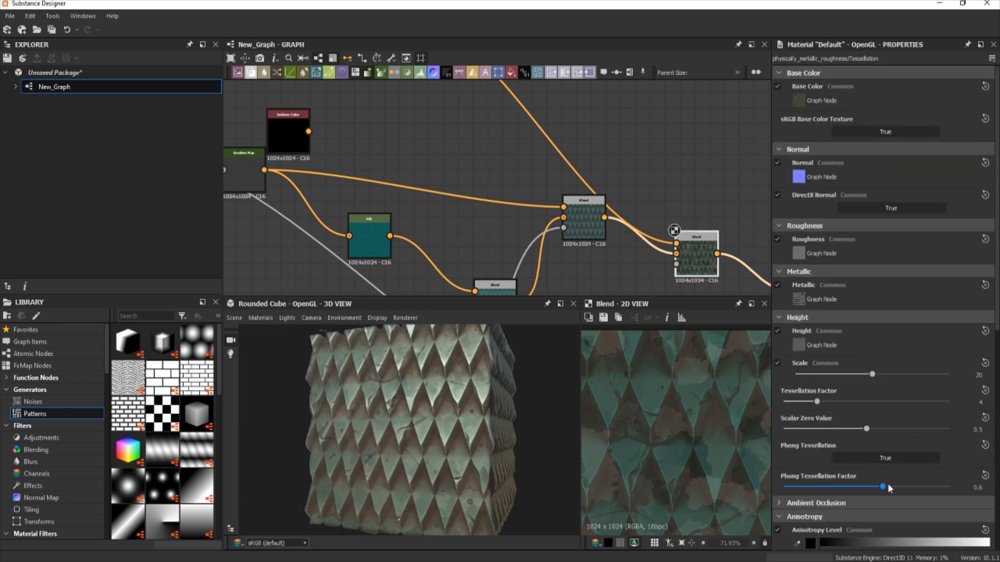
scroll(855, 432, "down", 8)
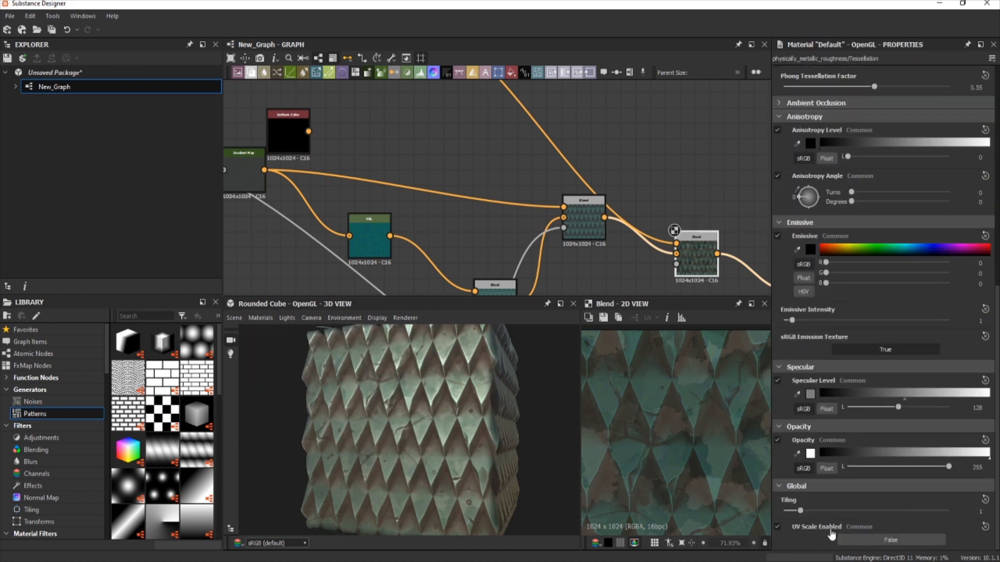
scroll(805, 328, "up", 8)
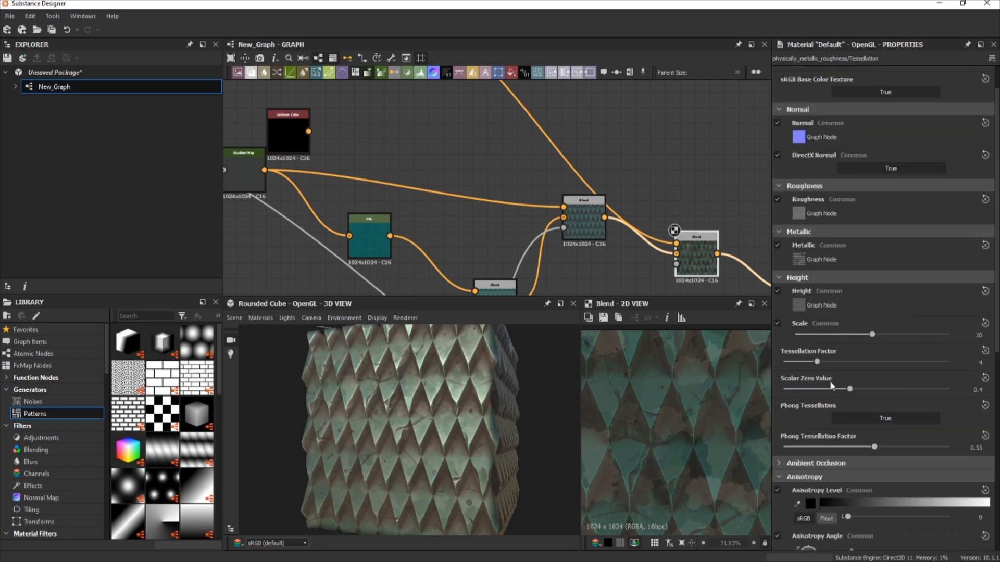
Step: Set the material's height Scale to 19.12 and check the displacement on the cube
mouse_move(871, 334)
left_mouse_down()
mouse_move(853, 334)
mouse_move(869, 335)
left_mouse_up()
scroll(392, 422, "down", 3)
mouse_move(392, 423)
left_mouse_down()
mouse_move(477, 424)
mouse_move(357, 417)
mouse_move(322, 400)
mouse_move(448, 406)
mouse_move(395, 409)
left_mouse_up()
scroll(414, 425, "up", 3)
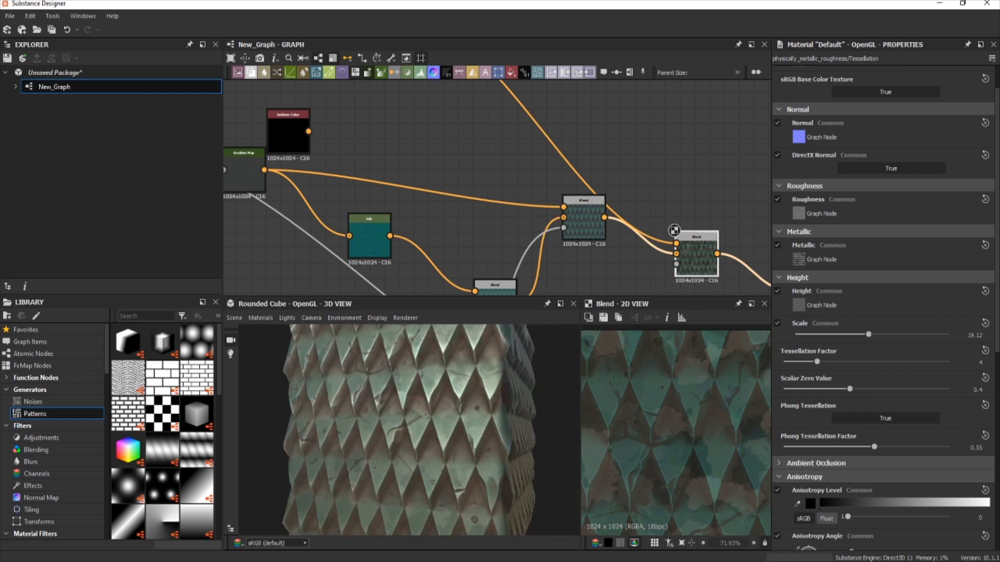